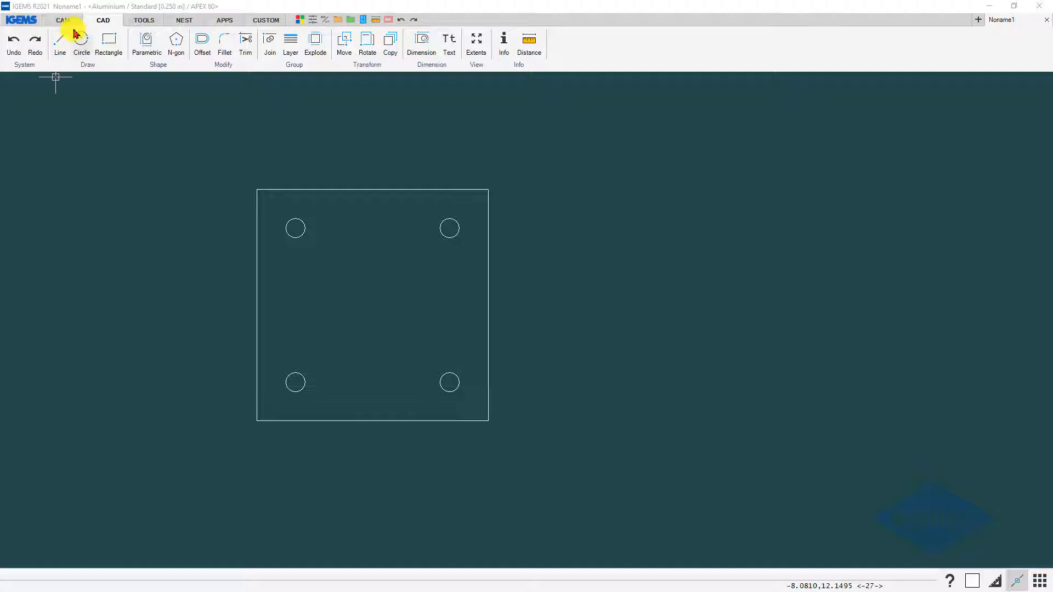
# Create a part from the square plate and its four holes, with toolpath creation turned off and internal quality set to Medium
pyautogui.click(63, 20)
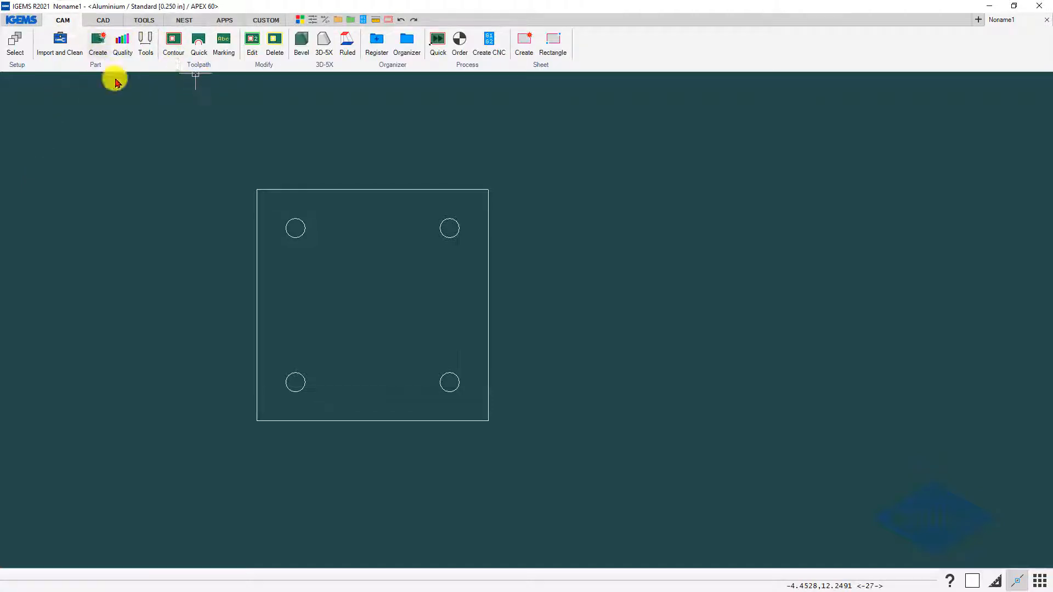
pyautogui.click(98, 44)
pyautogui.moveTo(201, 155); pyautogui.dragTo(592, 473)
pyautogui.rightClick(591, 473)
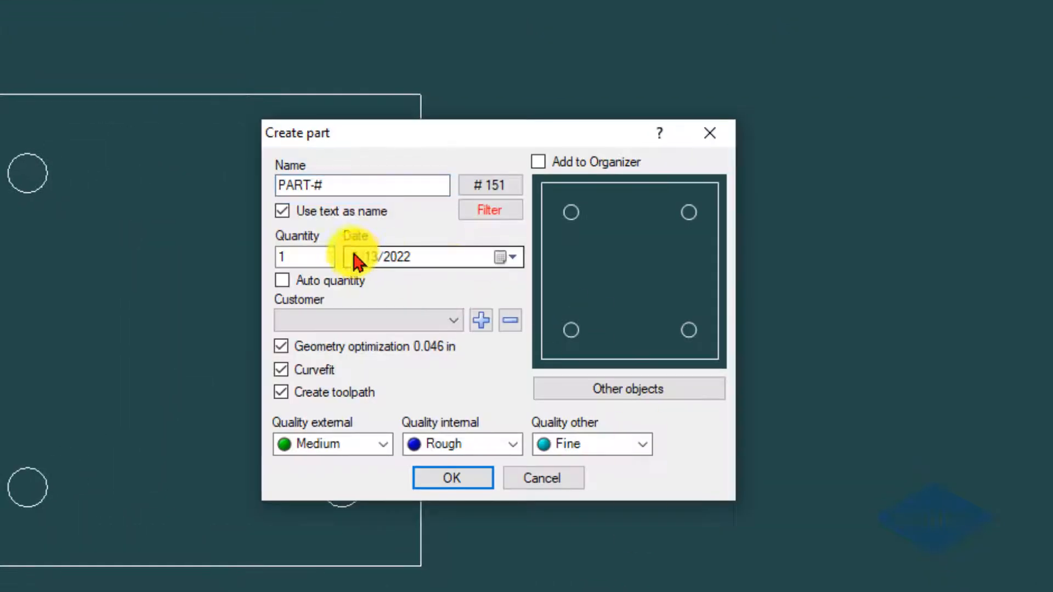
pyautogui.click(354, 392)
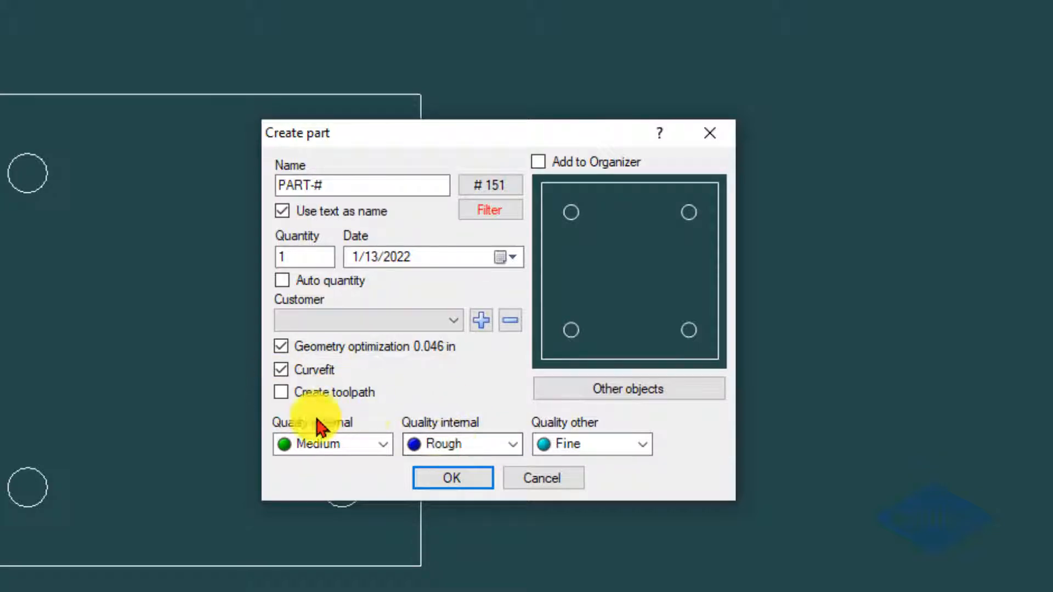
pyautogui.click(513, 445)
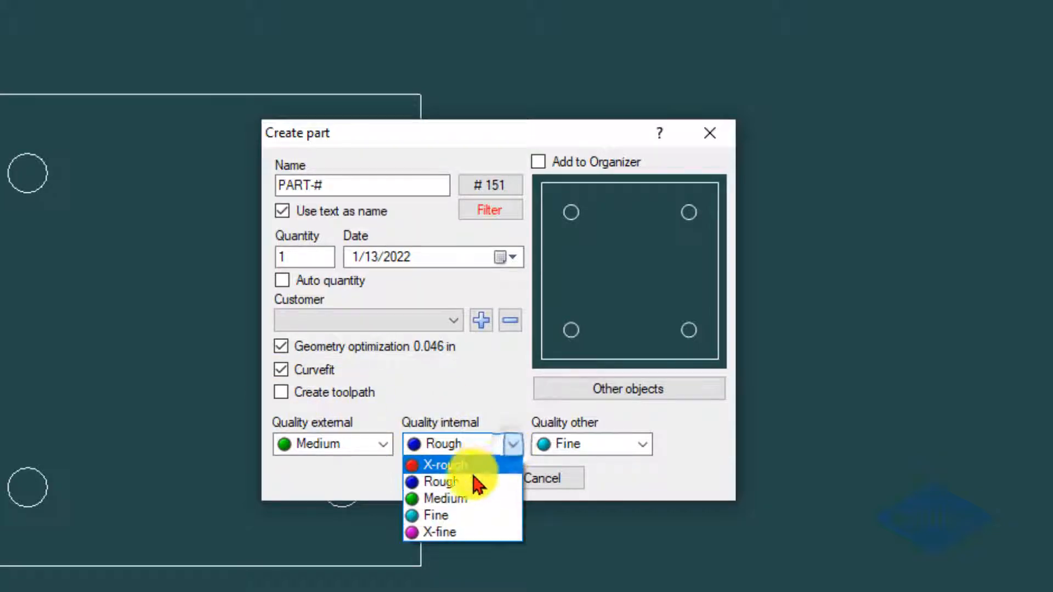
pyautogui.click(462, 496)
pyautogui.click(456, 478)
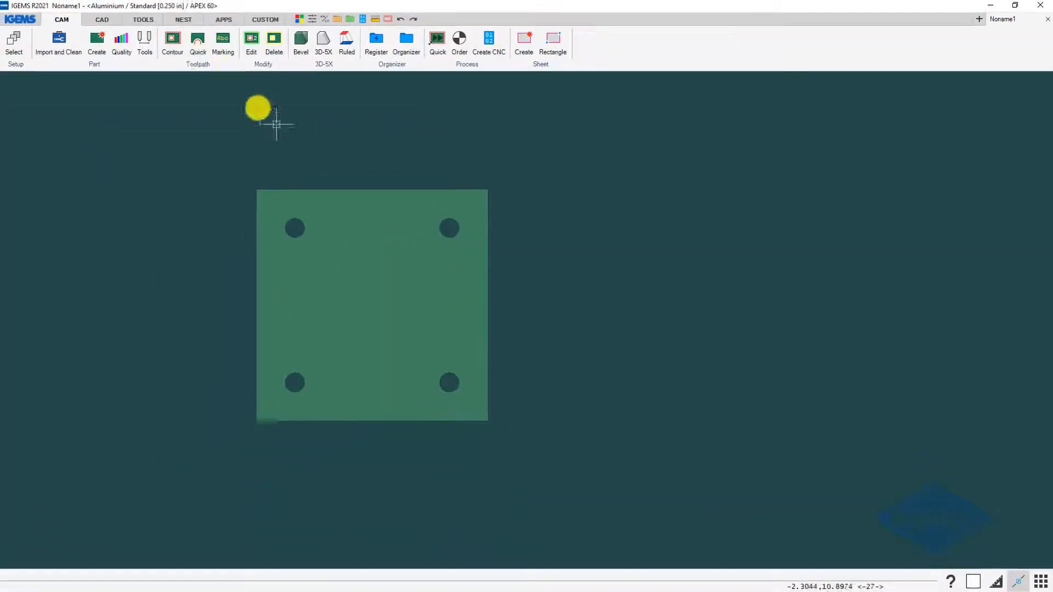
# Start a contour toolpath on the part and choose TAB as the external lead
pyautogui.click(174, 45)
pyautogui.moveTo(146, 14); pyautogui.dragTo(373, 132)
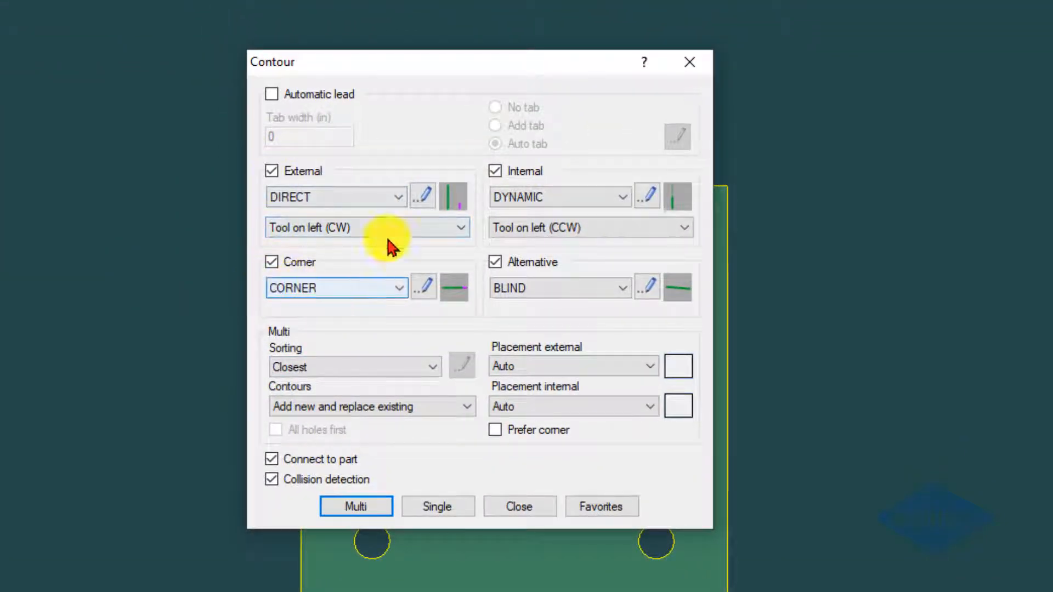
pyautogui.click(402, 199)
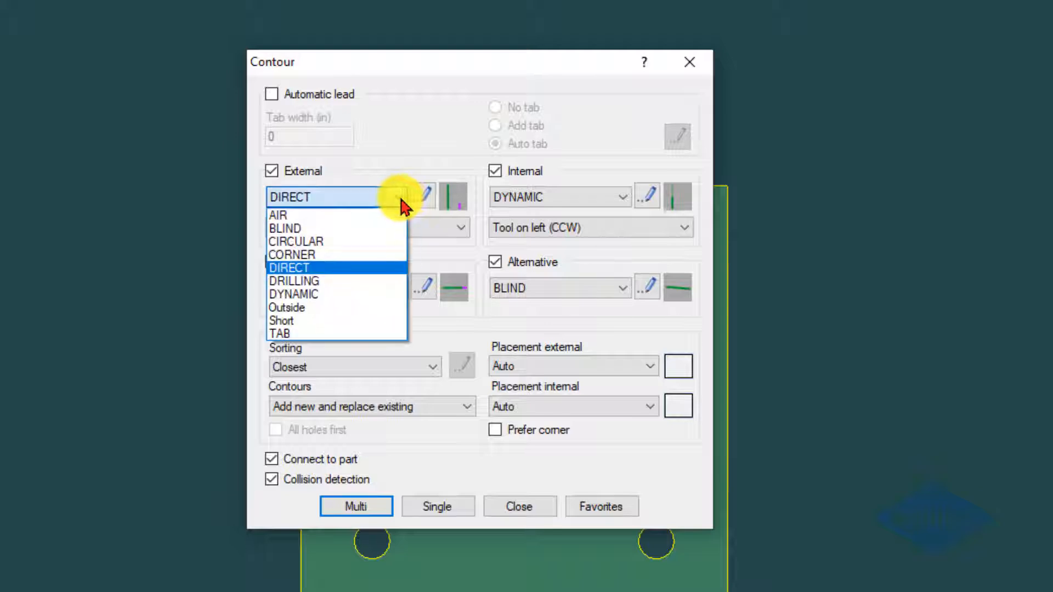
pyautogui.click(286, 335)
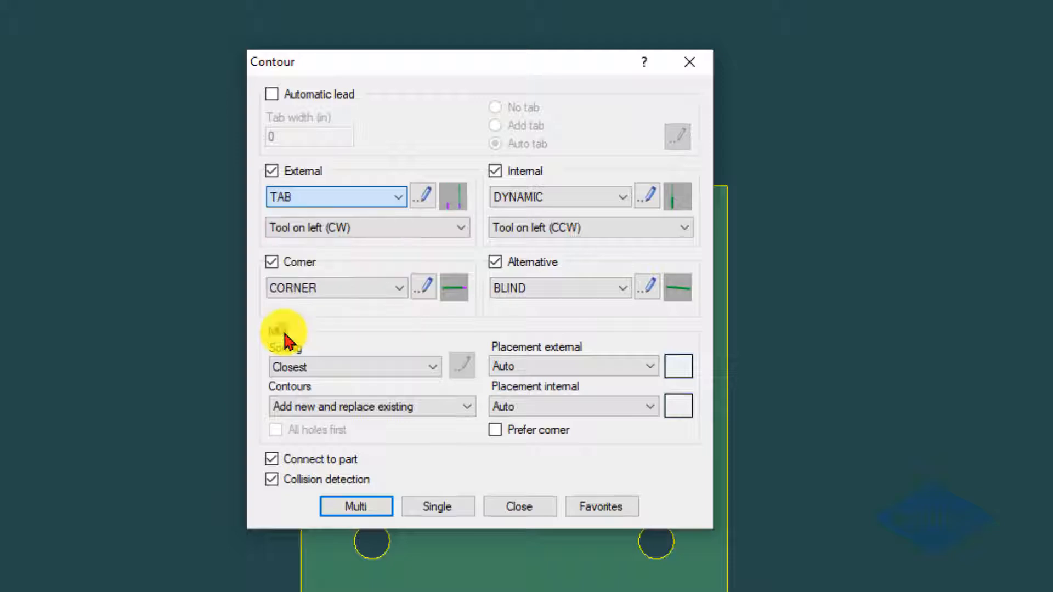
# Edit the TAB lead so its overcut is -0.0400 in, and accept the lead settings
pyautogui.click(424, 198)
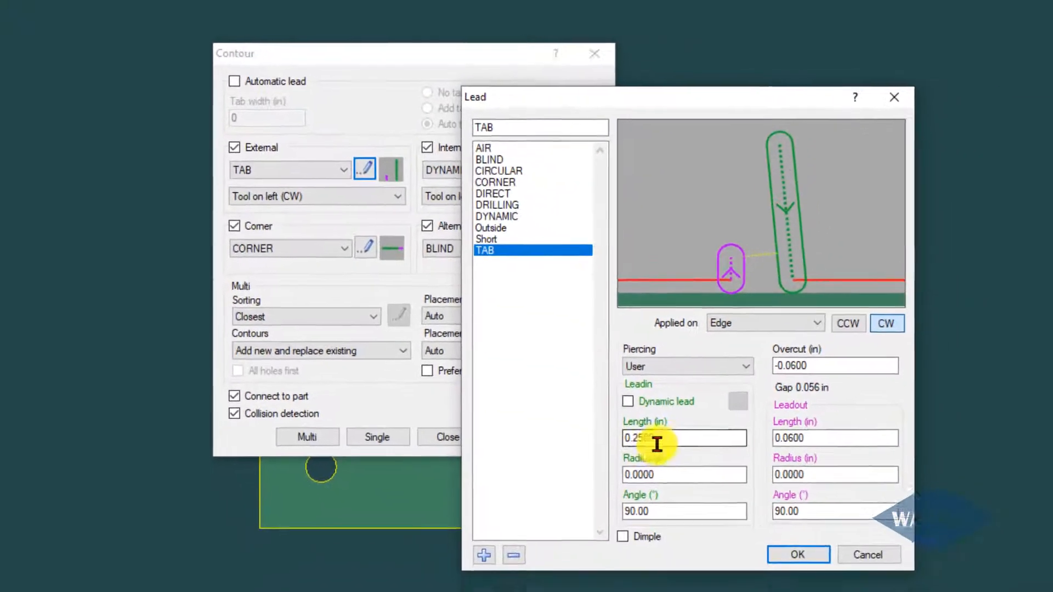
pyautogui.moveTo(646, 431); pyautogui.dragTo(581, 430)
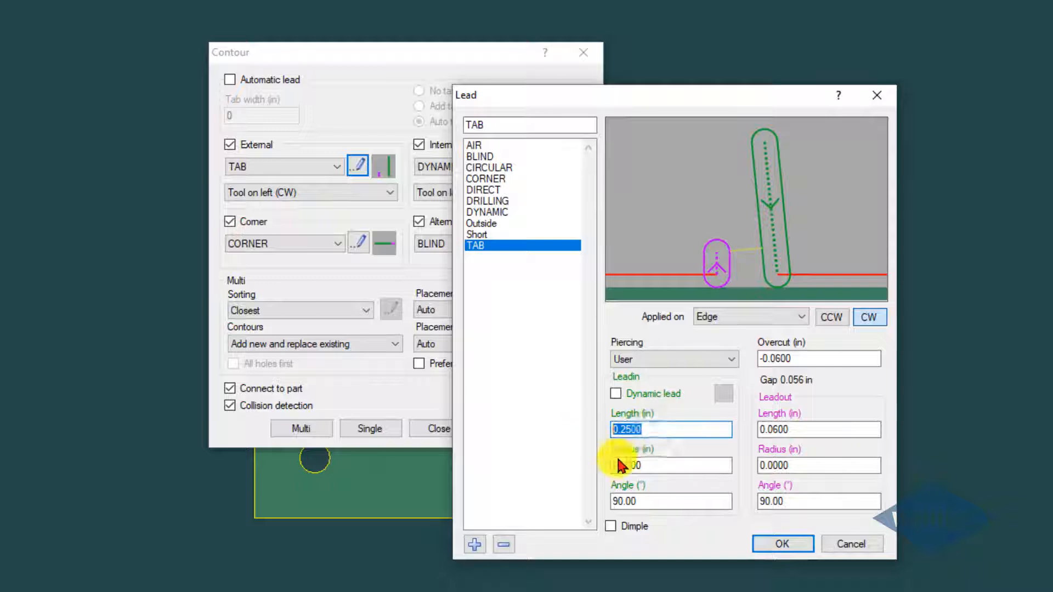
pyautogui.click(642, 465)
pyautogui.moveTo(644, 500); pyautogui.dragTo(589, 500)
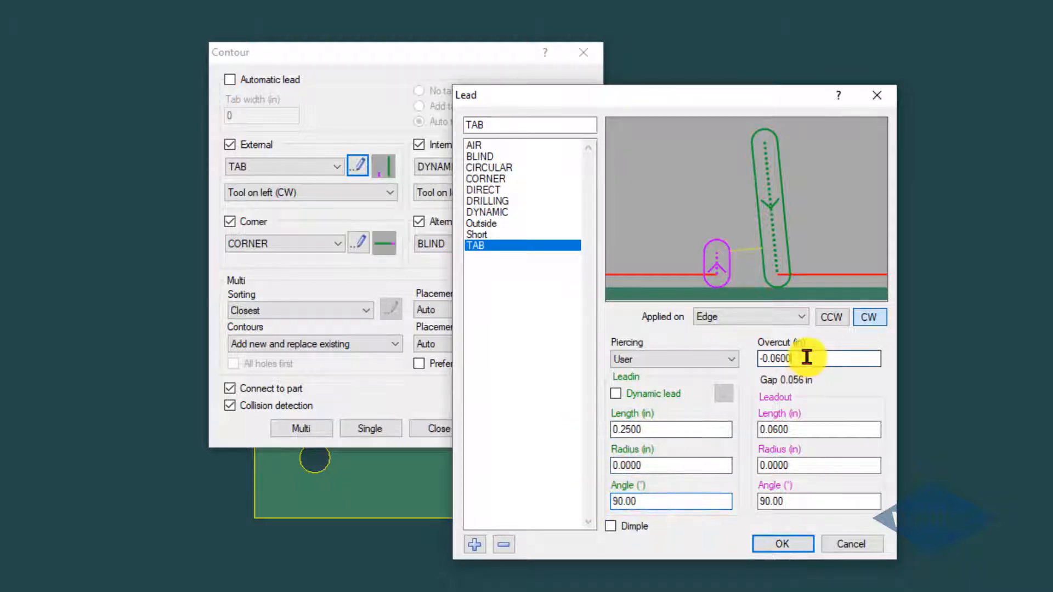
pyautogui.doubleClick(805, 358)
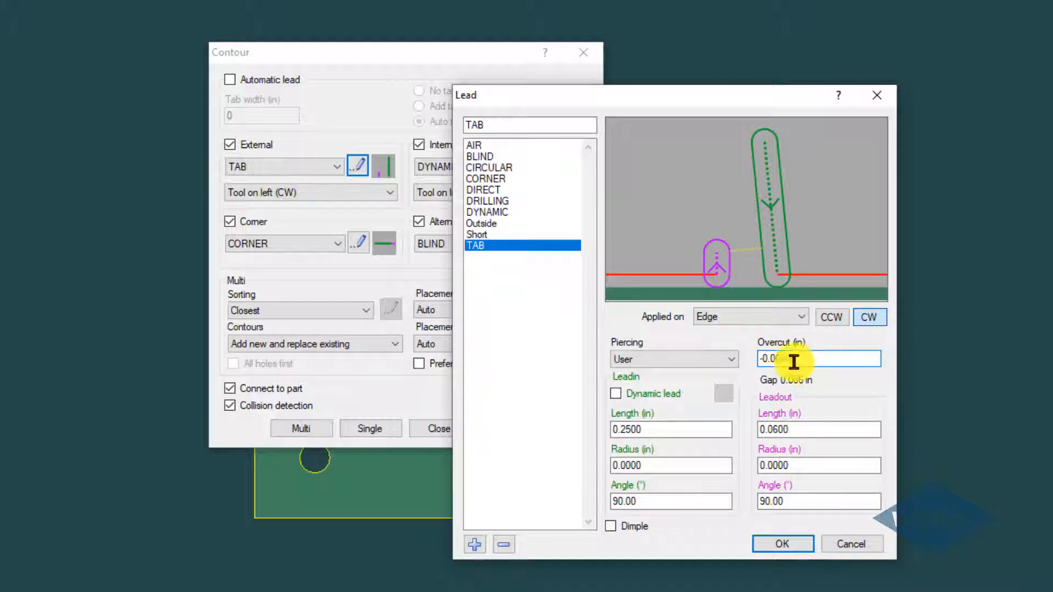
pyautogui.moveTo(780, 362); pyautogui.dragTo(787, 362)
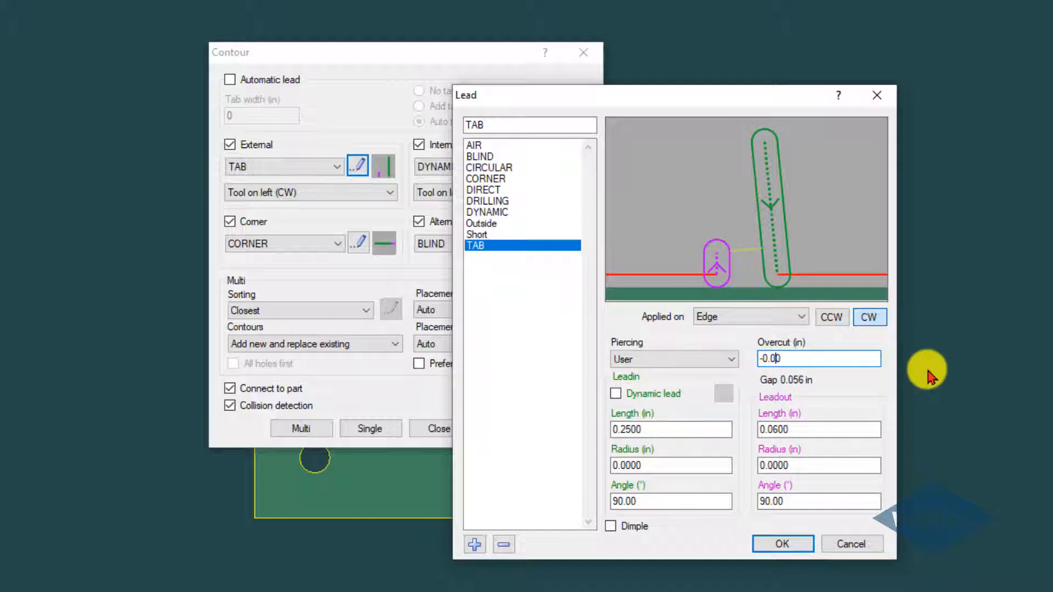
pyautogui.click(820, 429)
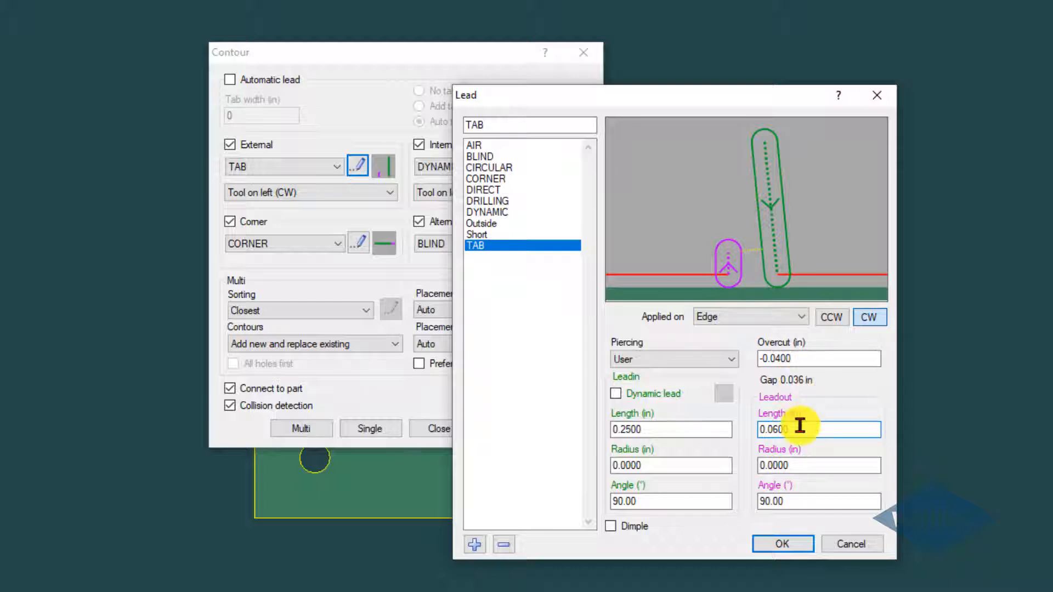
pyautogui.click(763, 540)
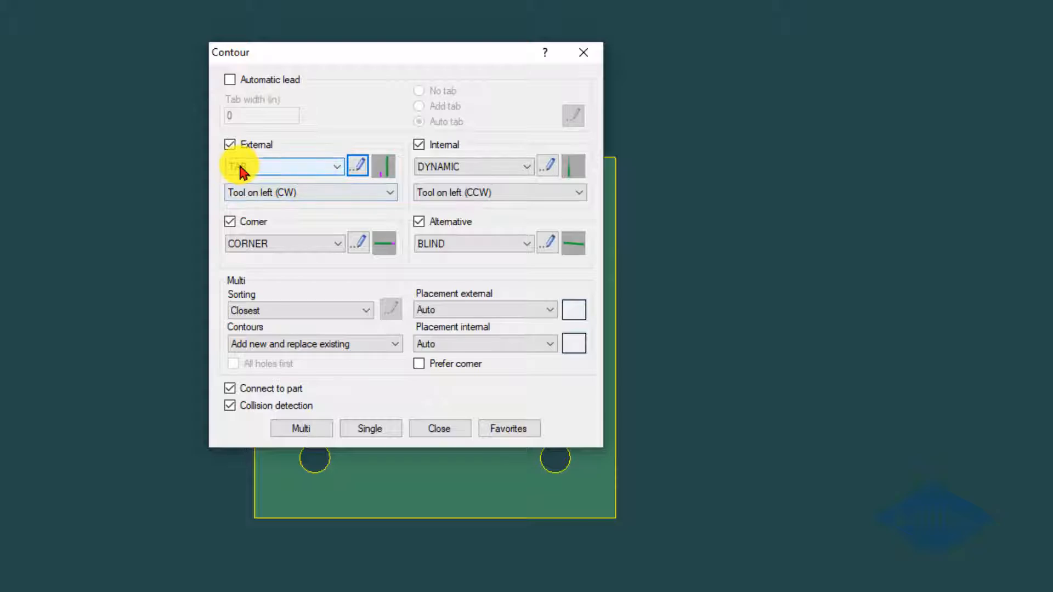
# Apply the contour toolpaths to the whole part in Multi mode and inspect the lead at the plate's upper-right corner
pyautogui.click(302, 424)
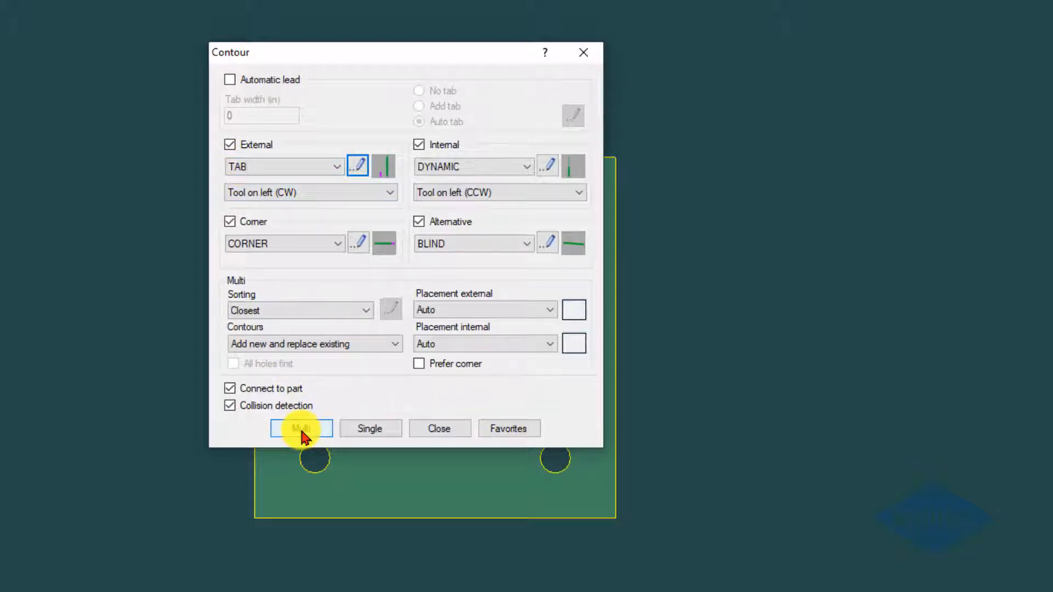
pyautogui.click(431, 324)
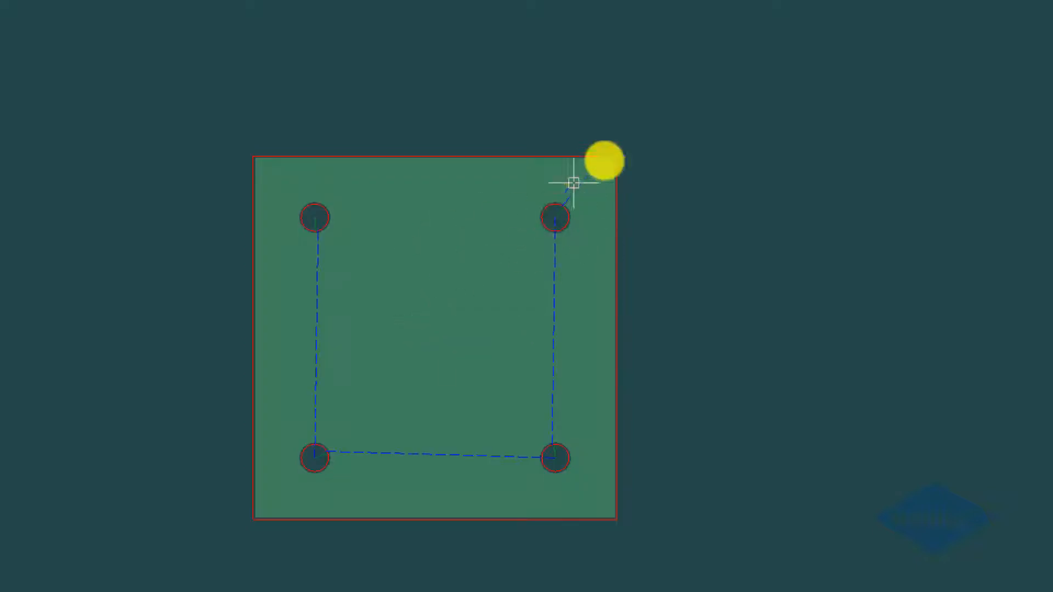
pyautogui.scroll(4, 590, 176)
pyautogui.scroll(5, 661, 107)
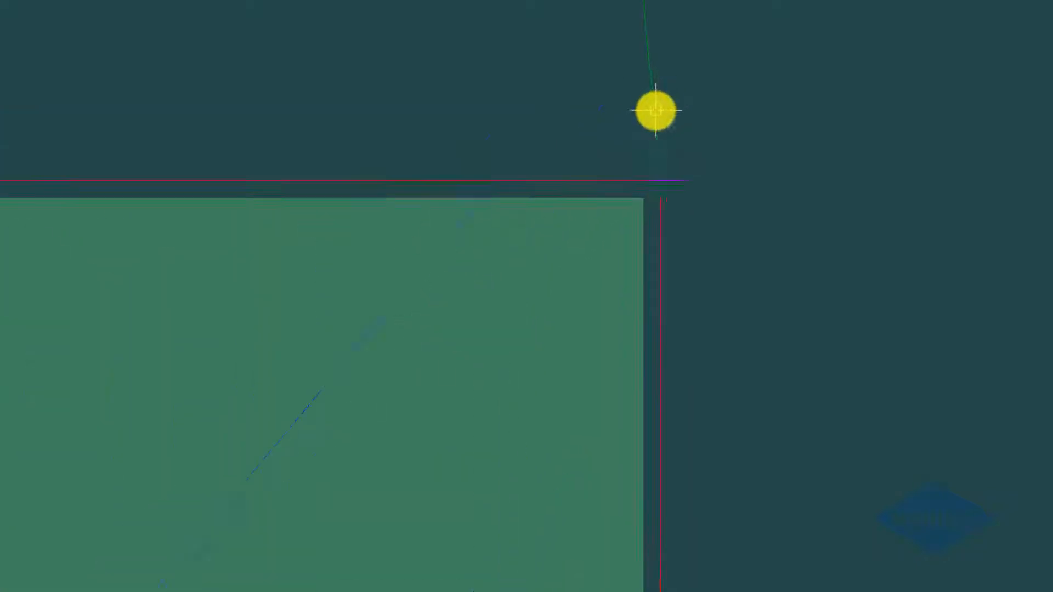
pyautogui.scroll(-6, 656, 213)
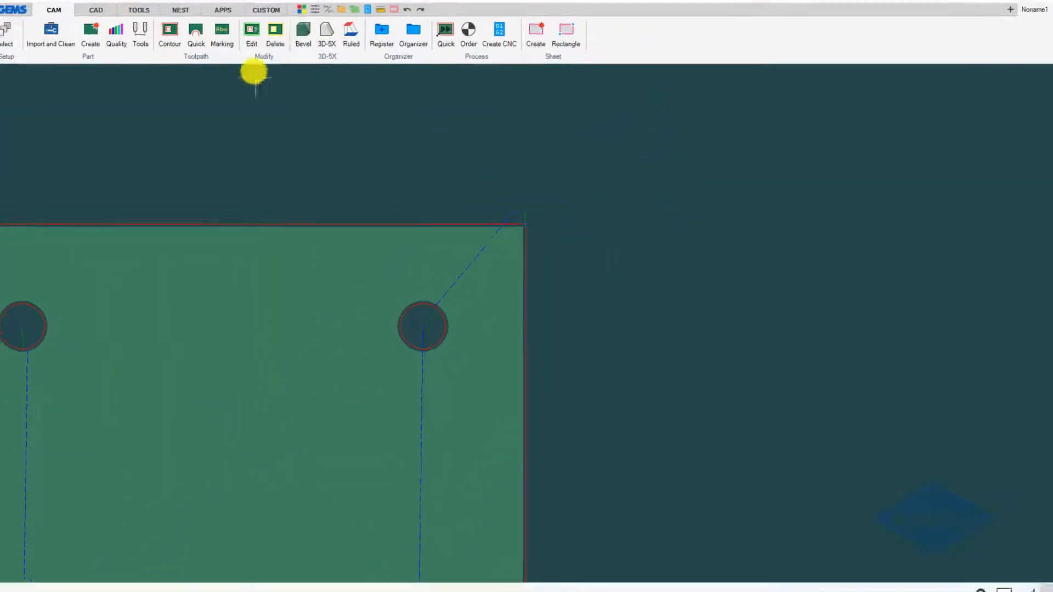
# Use the Contour command in Single mode to place the external TAB lead on the plate's upper edge, away from the corner
pyautogui.click(175, 43)
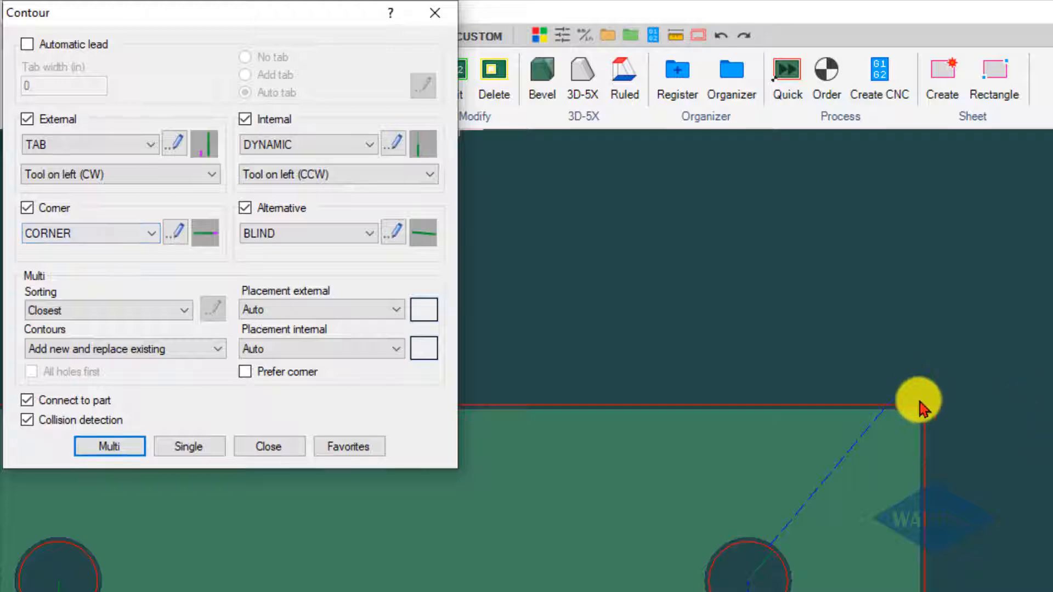
pyautogui.click(151, 236)
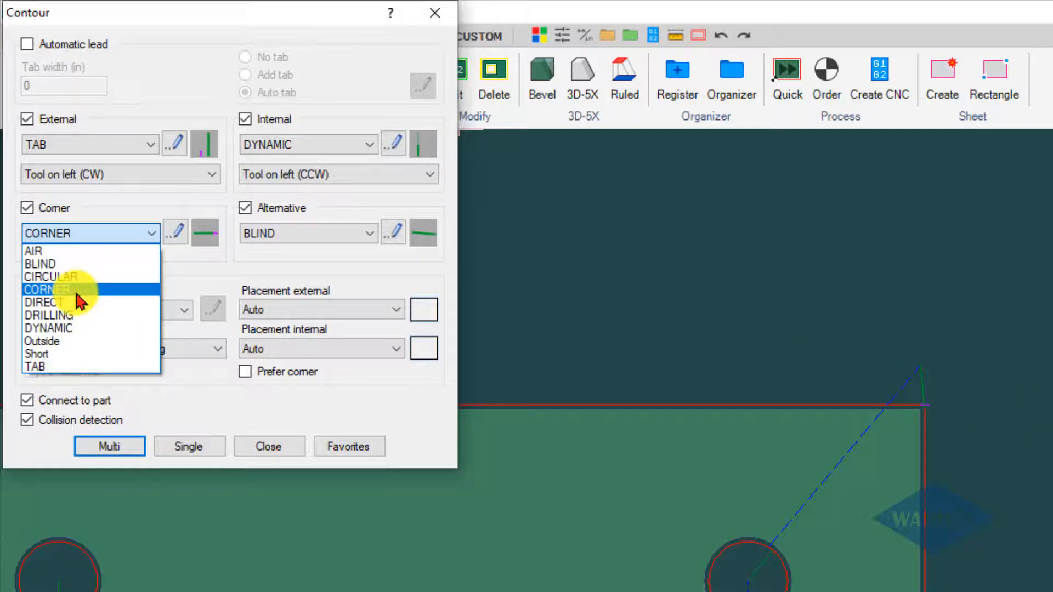
pyautogui.click(85, 201)
pyautogui.click(197, 448)
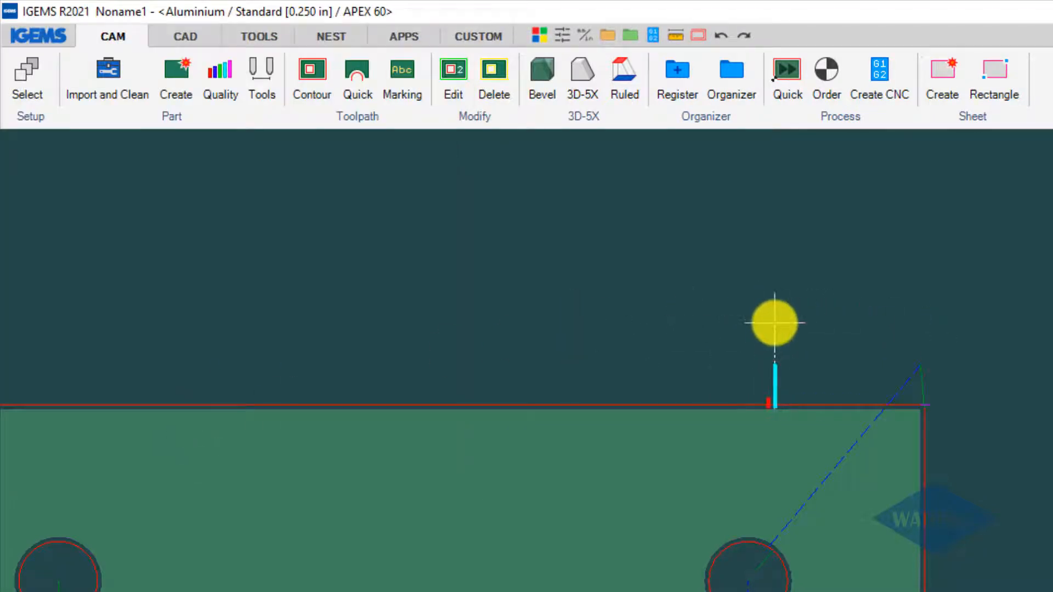
pyautogui.scroll(3, 794, 426)
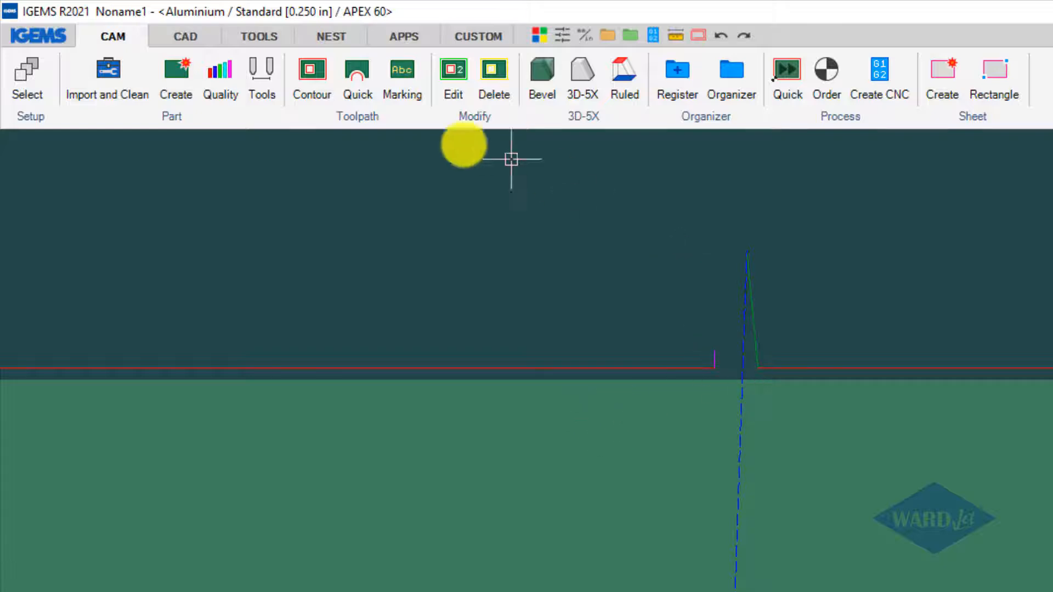
# Reopen the contour settings and create a new lead named "CORNER with tab" based on the CORNER lead
pyautogui.click(321, 81)
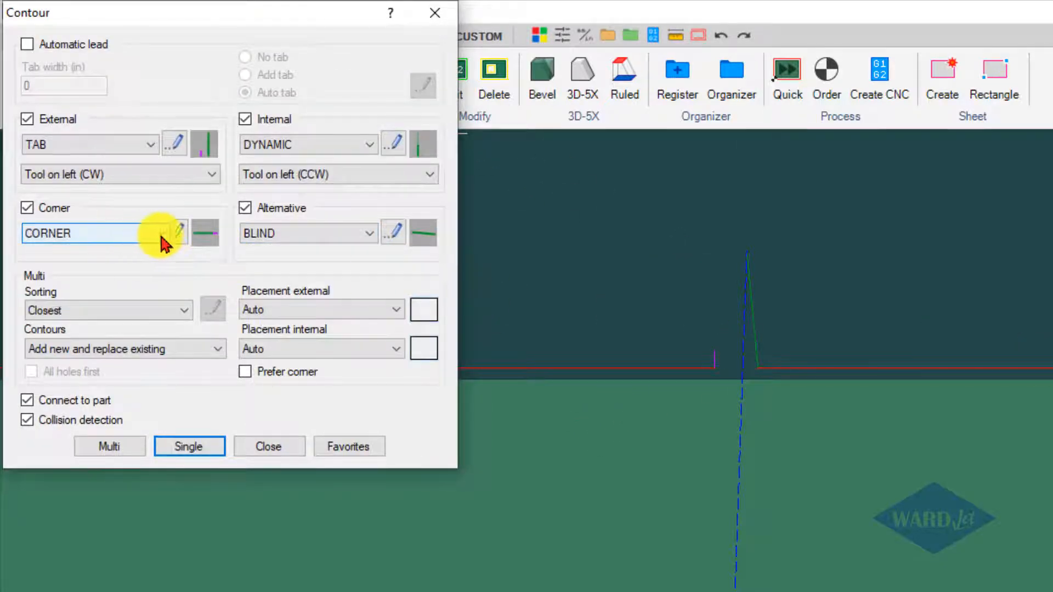
pyautogui.click(179, 233)
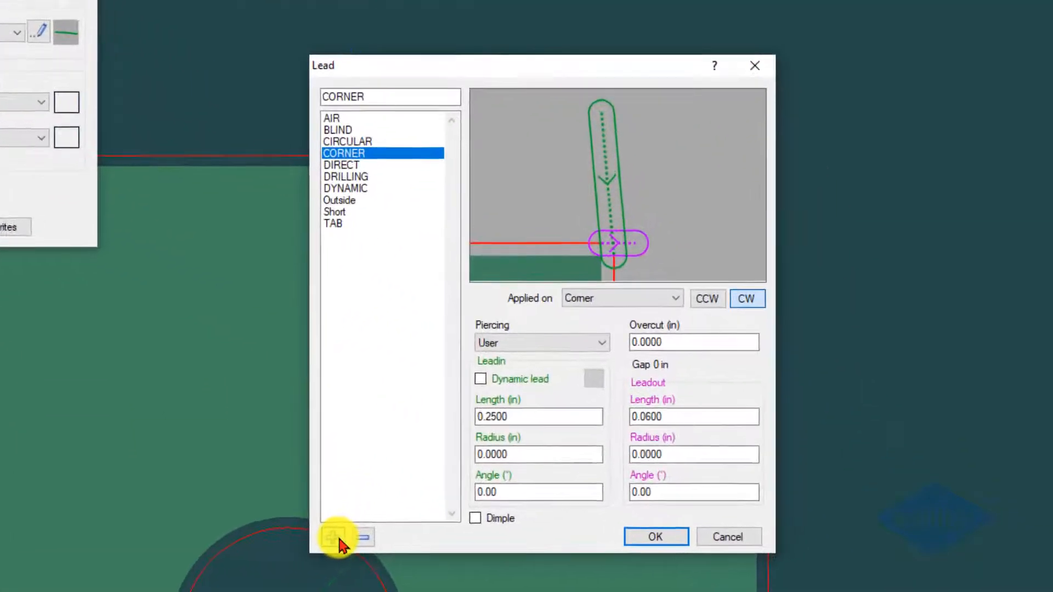
pyautogui.click(500, 550)
pyautogui.click(499, 285)
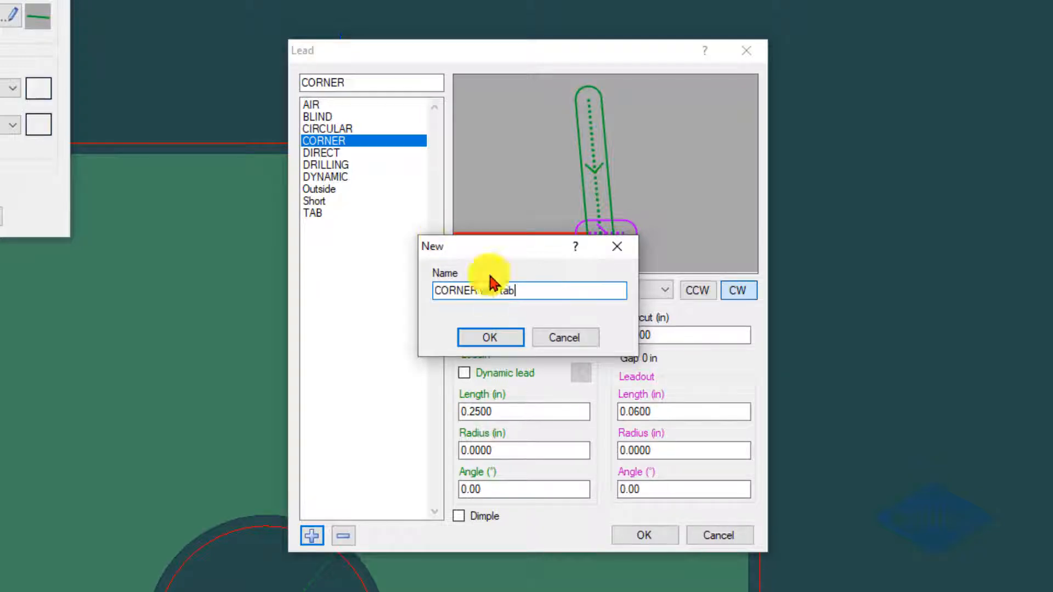
pyautogui.click(500, 337)
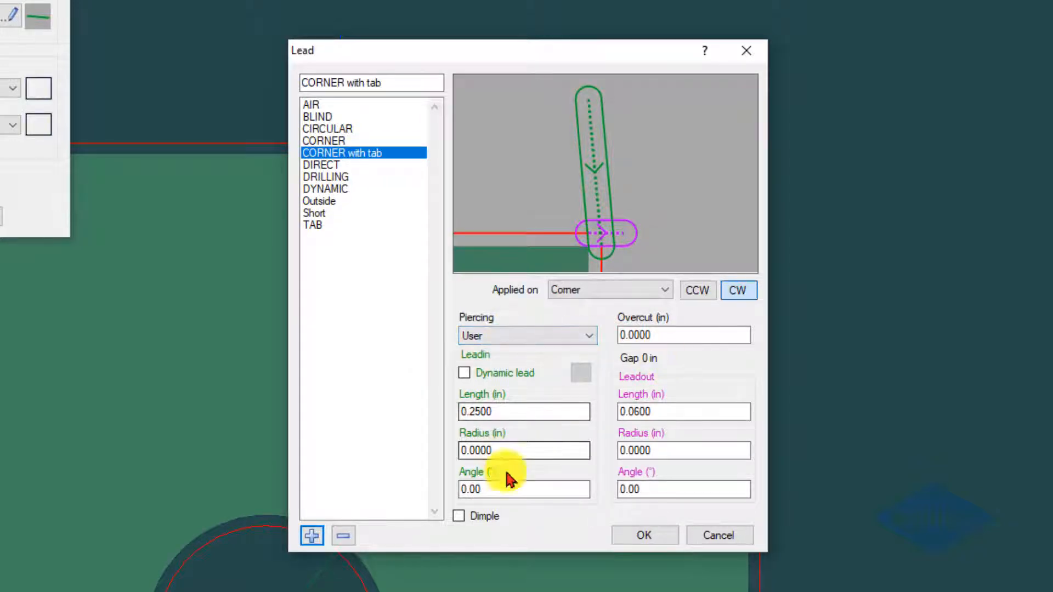
# Set the "CORNER with tab" lead's leadout length to 0 and its overcut to -0.04 in
pyautogui.doubleClick(670, 333)
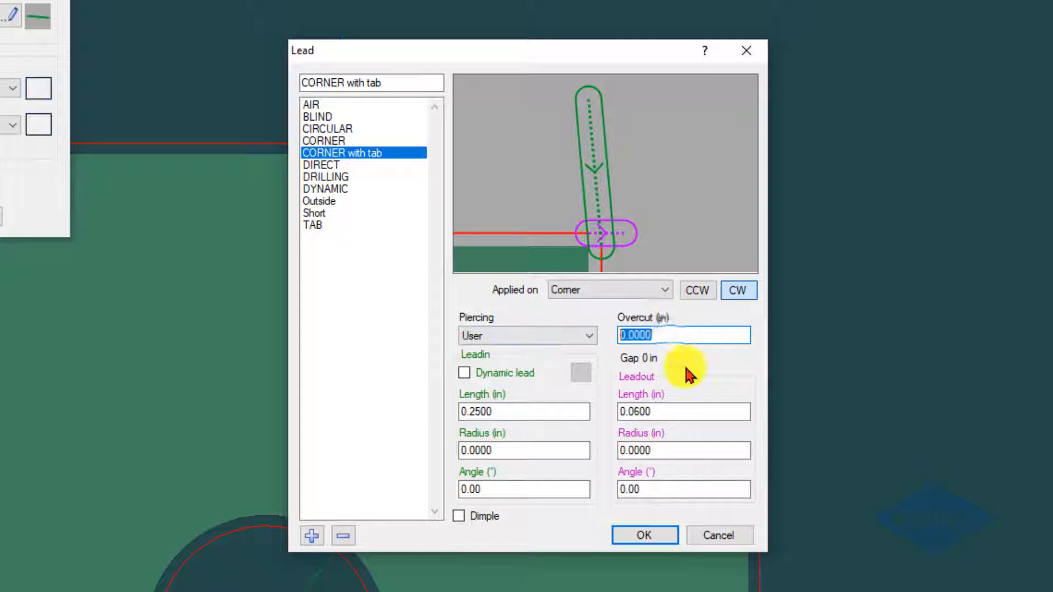
pyautogui.moveTo(675, 406); pyautogui.dragTo(608, 410)
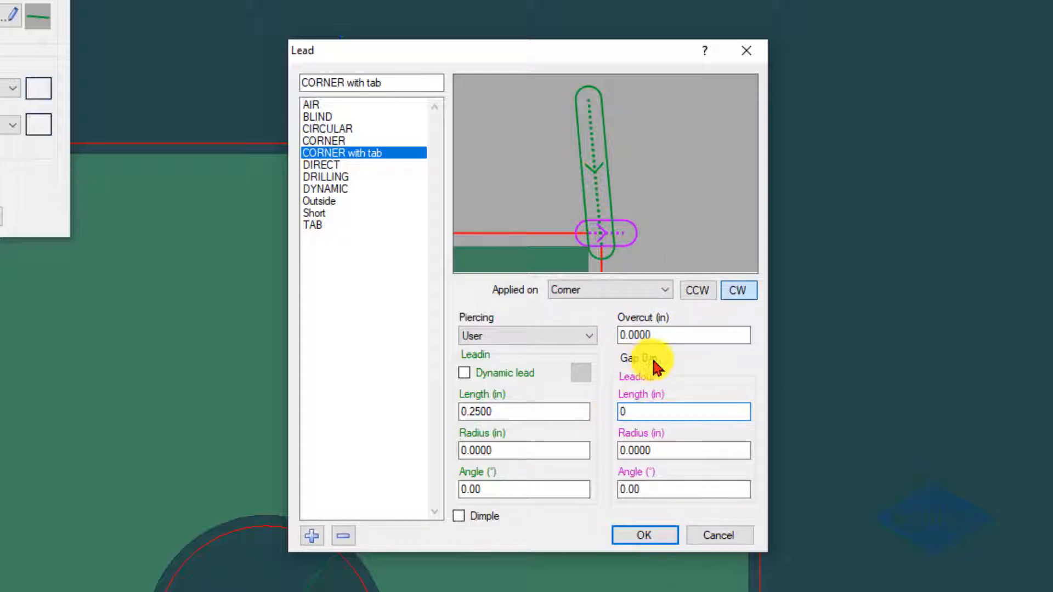
pyautogui.write('0')
pyautogui.press('Tab')
pyautogui.moveTo(682, 333); pyautogui.dragTo(545, 333)
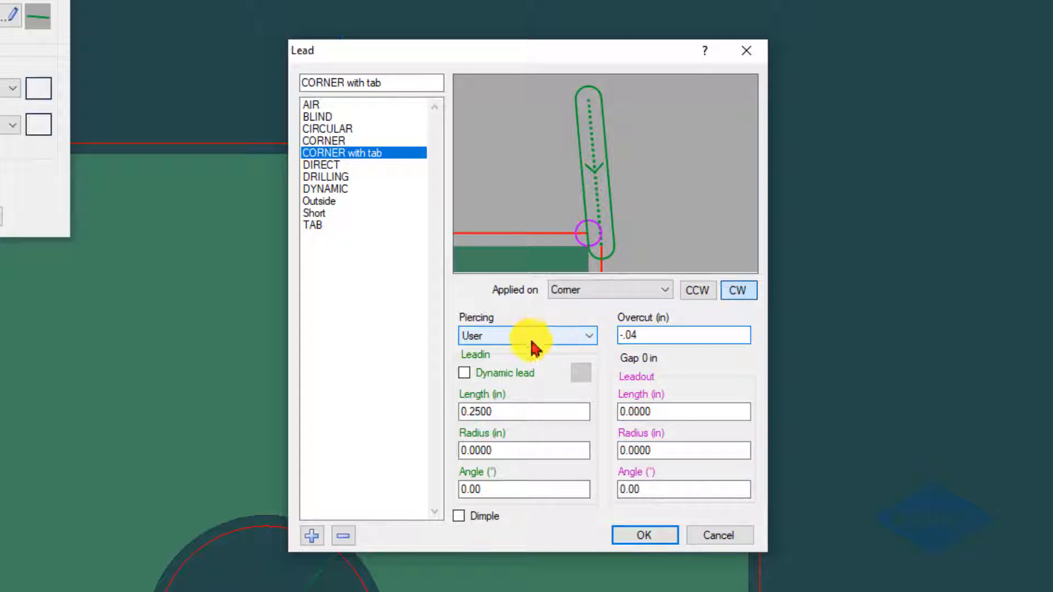
pyautogui.write('-.04')
pyautogui.click(665, 412)
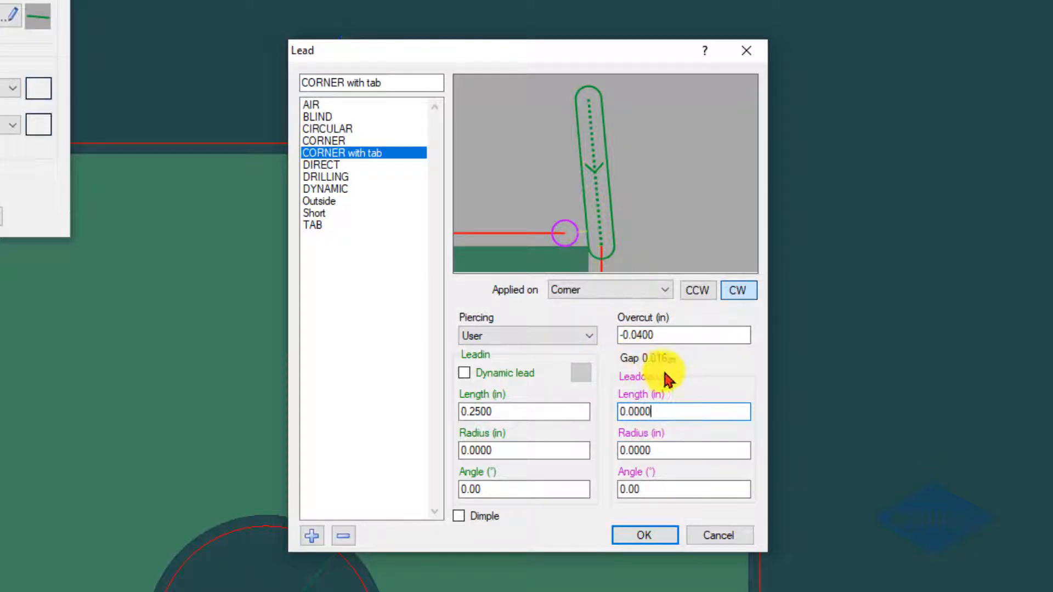
# Change the "CORNER with tab" overcut to -0.0500 in and accept it as the corner lead
pyautogui.click(641, 336)
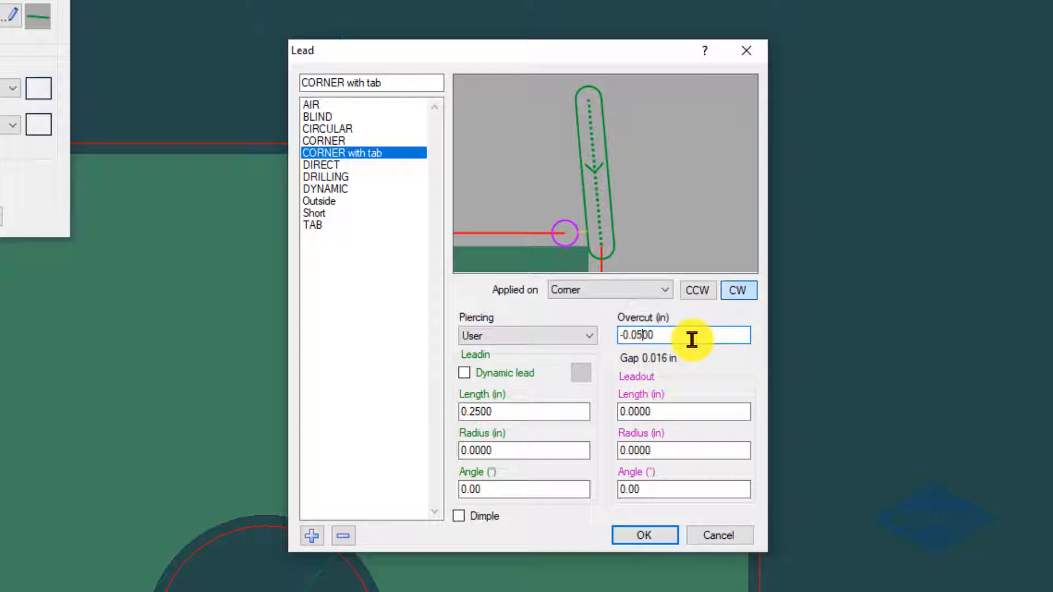
pyautogui.click(679, 409)
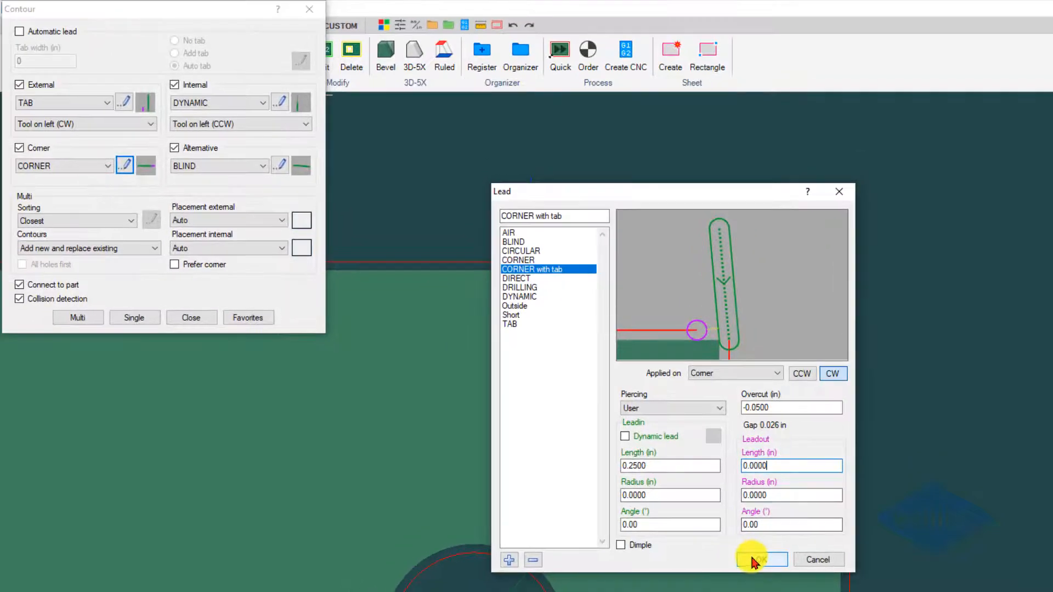
pyautogui.click(733, 551)
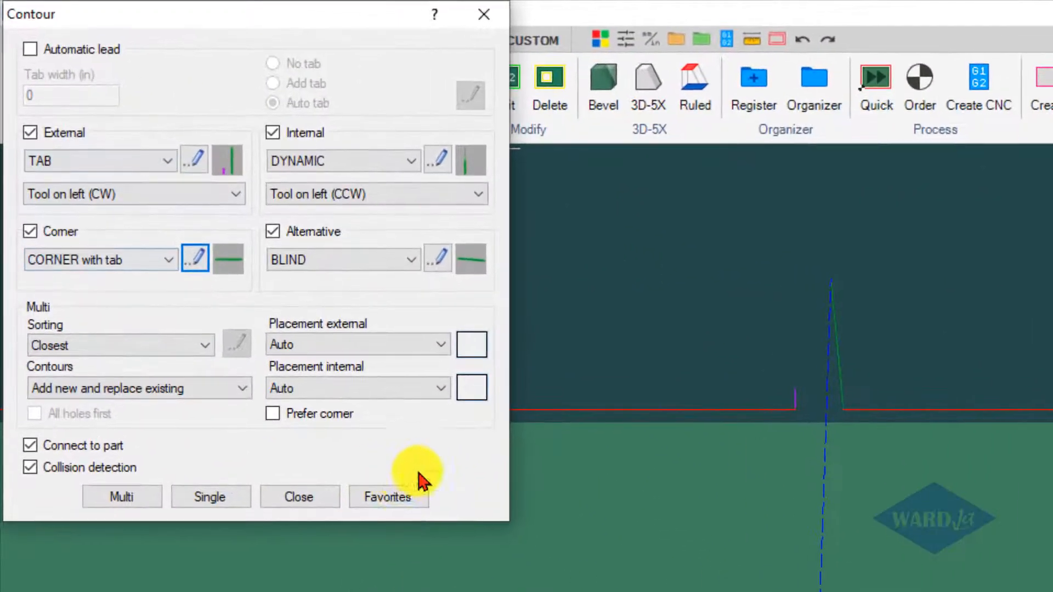
# Save the current contour settings as a favorite named "Tabs"
pyautogui.click(405, 503)
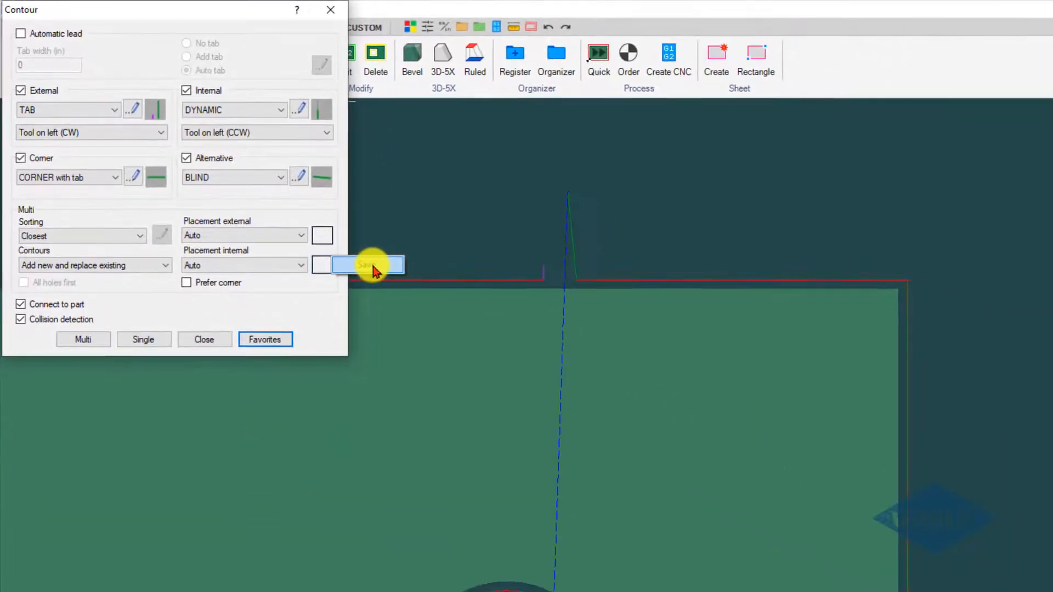
pyautogui.click(373, 267)
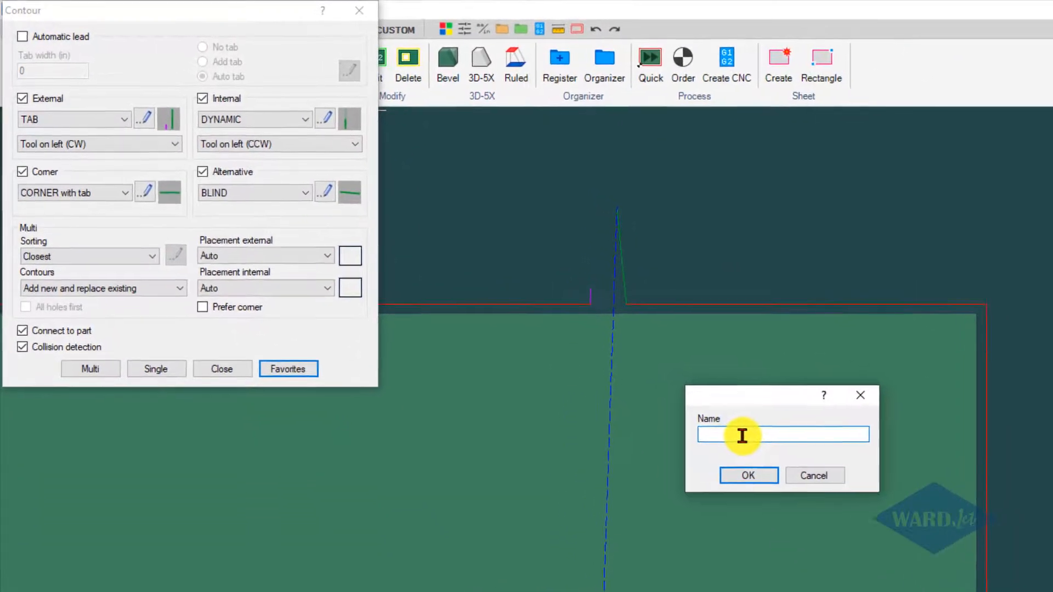
pyautogui.write('Tab')
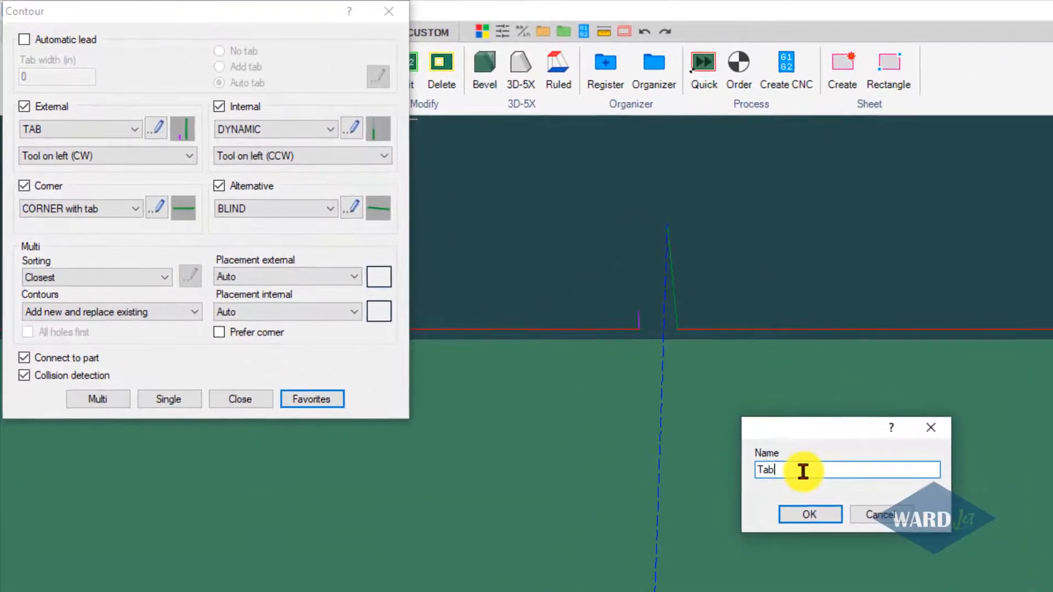
pyautogui.write('s')
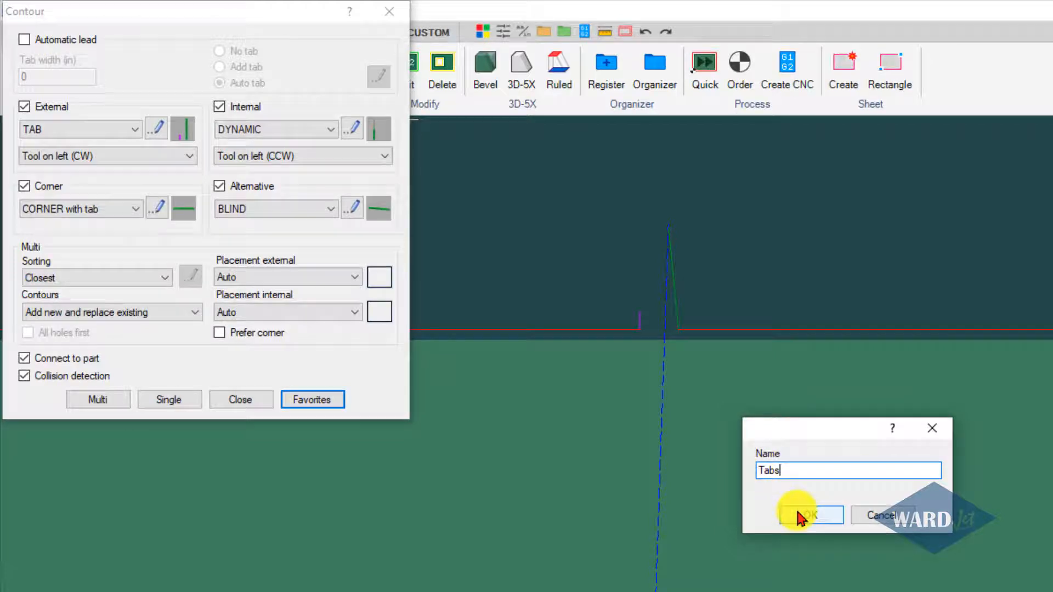
pyautogui.click(798, 517)
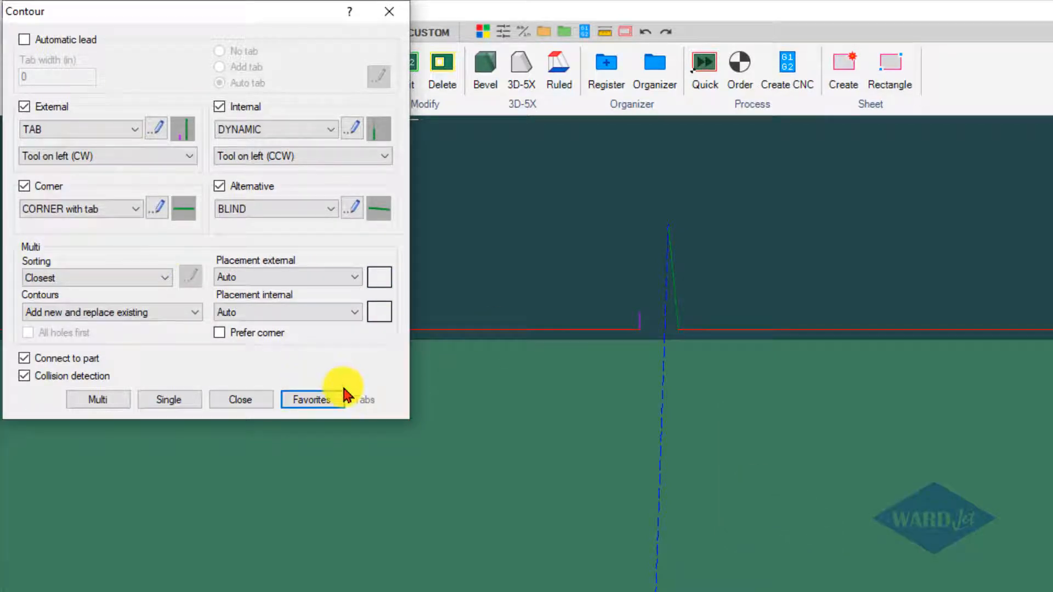
# Change the external lead to Outside and the corner lead to CORNER in the contour settings
pyautogui.click(137, 130)
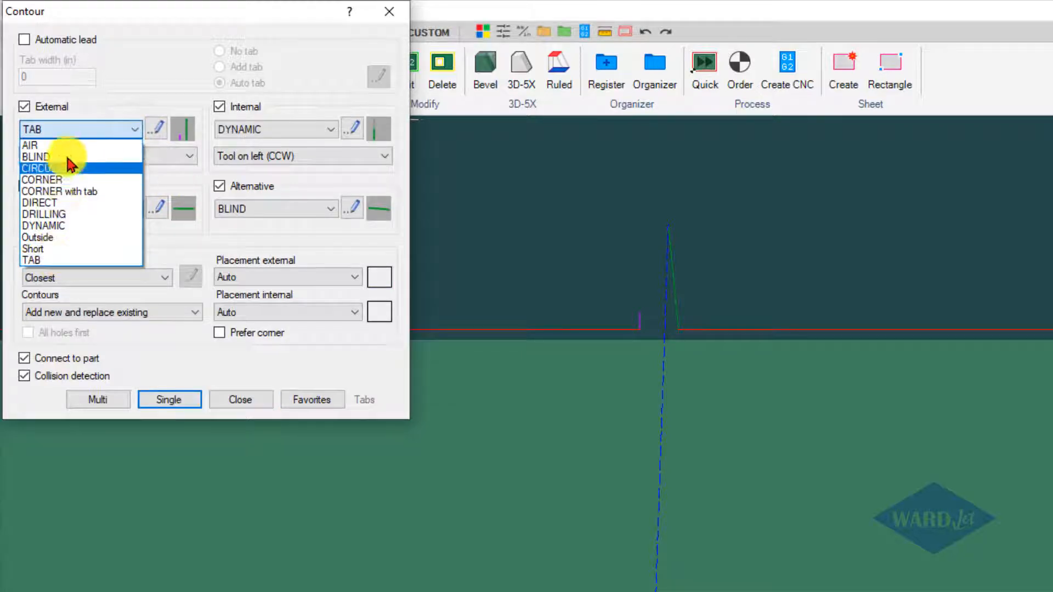
pyautogui.click(43, 238)
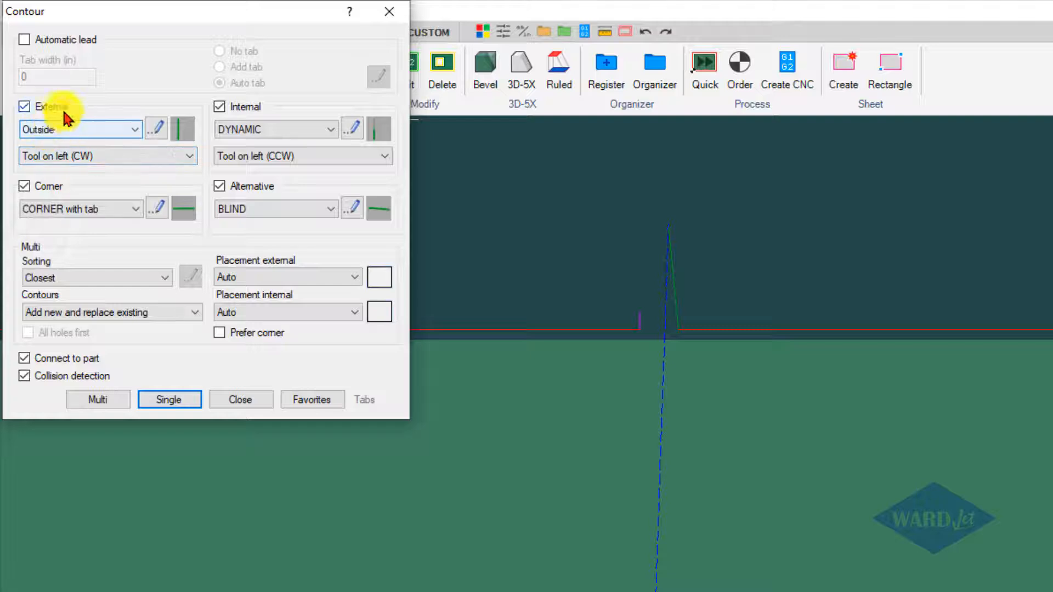
pyautogui.click(137, 209)
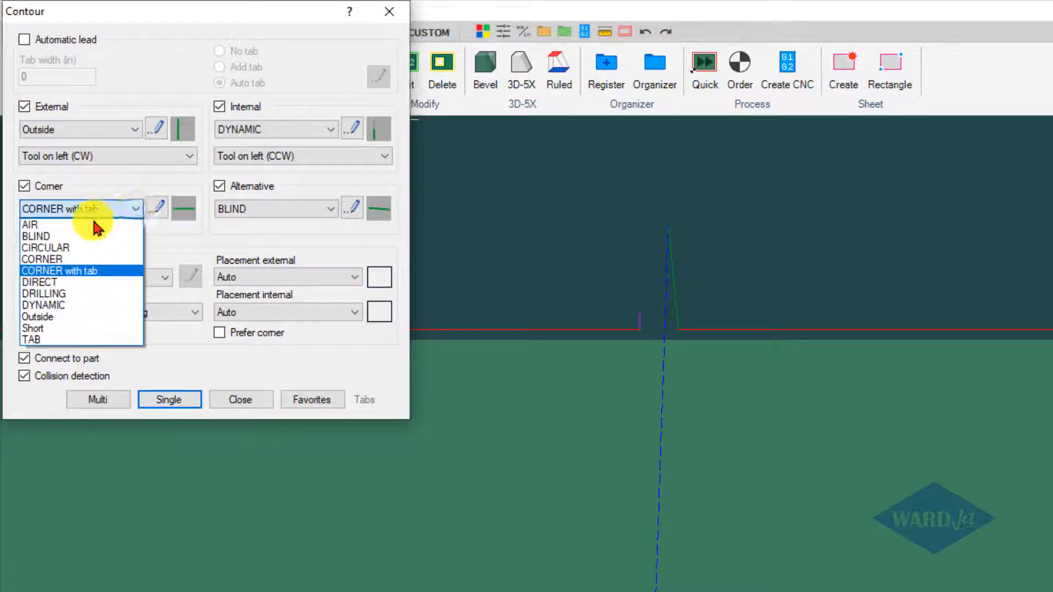
pyautogui.click(60, 259)
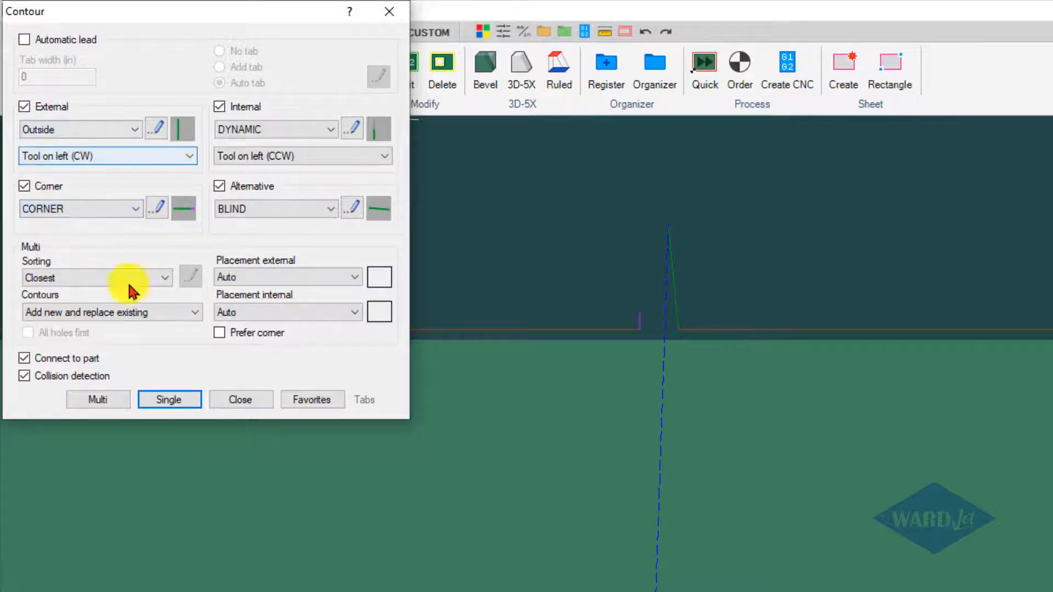
# Save these contour settings as a second favorite named "No Tabs"
pyautogui.click(317, 400)
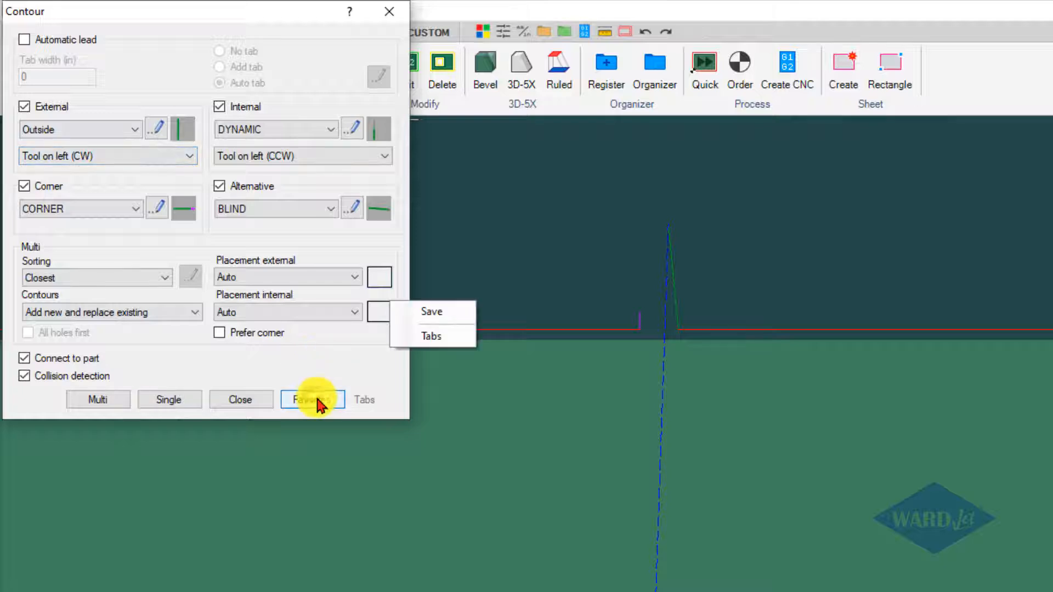
pyautogui.click(426, 311)
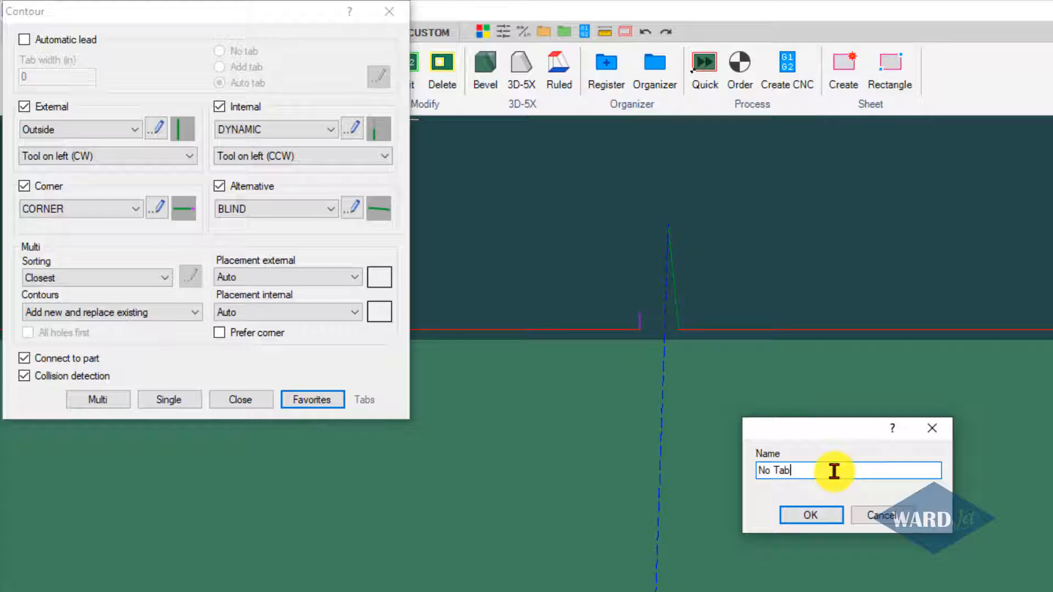
pyautogui.write('No Tabs')
pyautogui.click(811, 515)
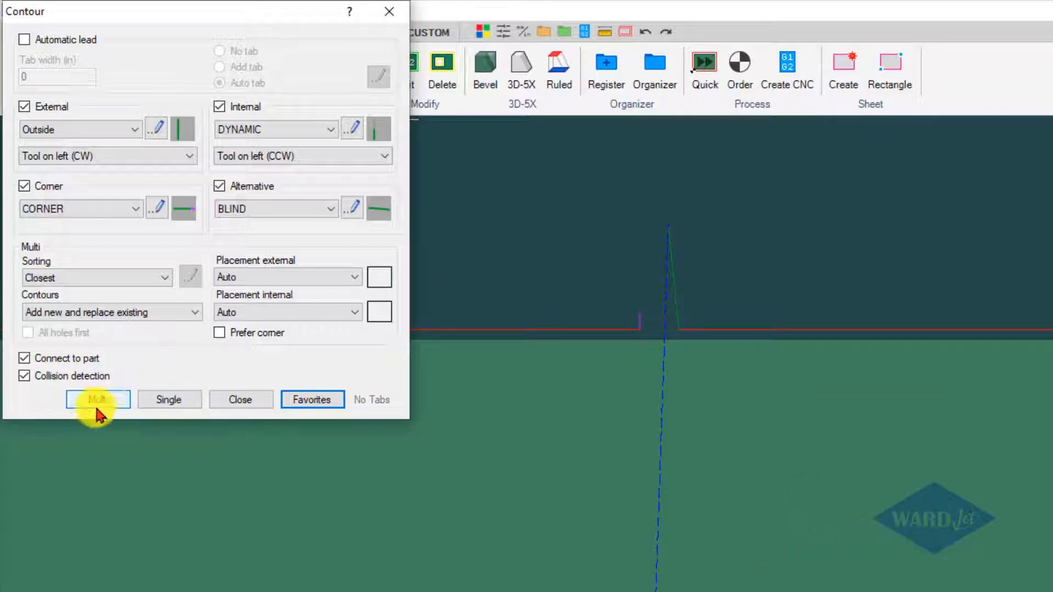
# Load the "Tabs" favorite and apply its contour leads to the square plate in Multi mode
pyautogui.moveTo(145, 13); pyautogui.dragTo(231, 57)
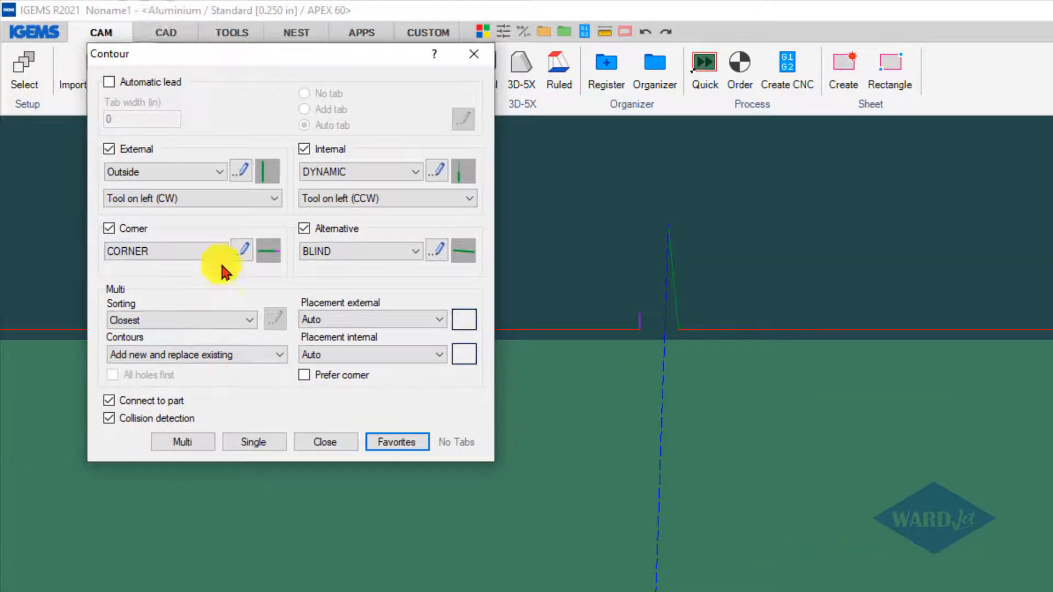
pyautogui.click(181, 252)
pyautogui.click(187, 222)
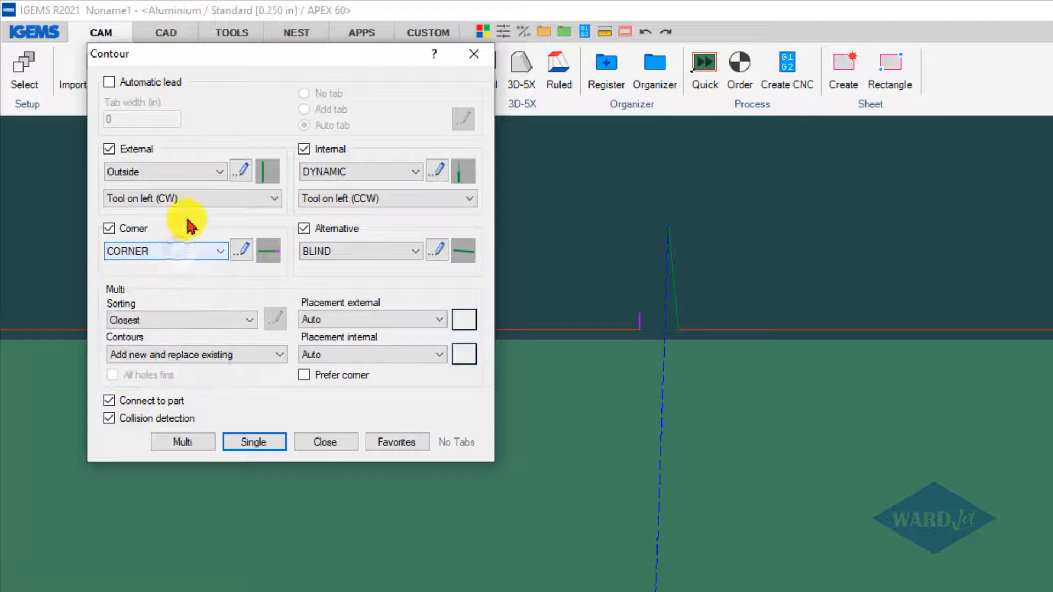
pyautogui.click(397, 442)
pyautogui.click(515, 398)
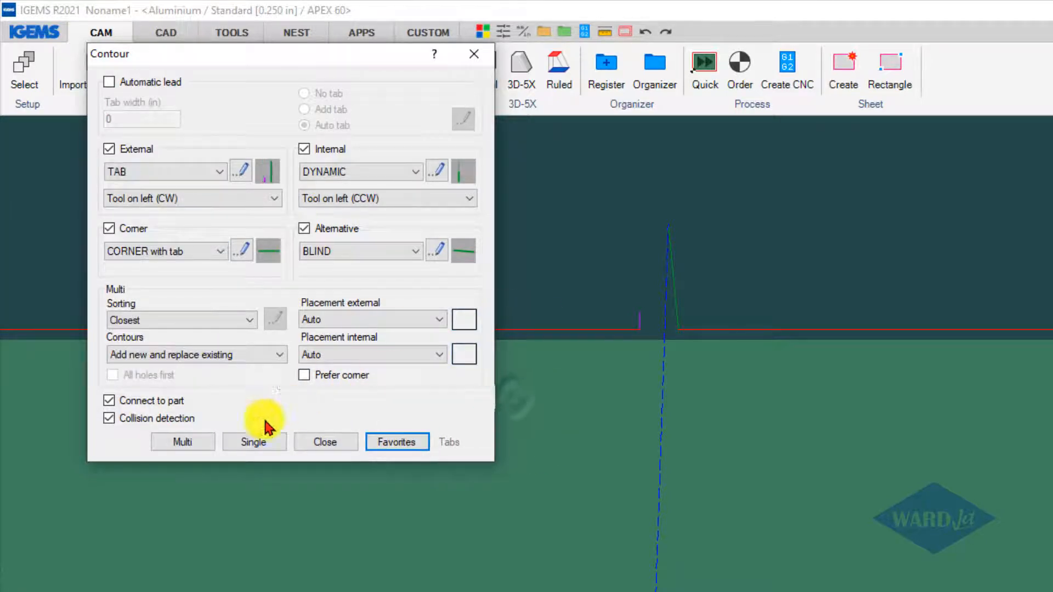
pyautogui.click(185, 444)
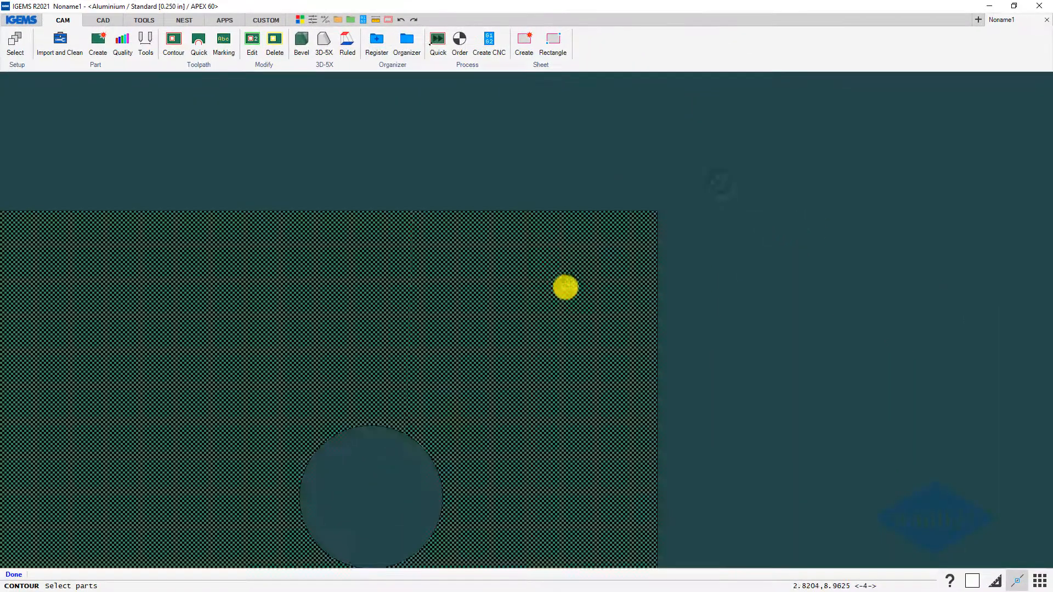
pyautogui.scroll(3, 713, 247)
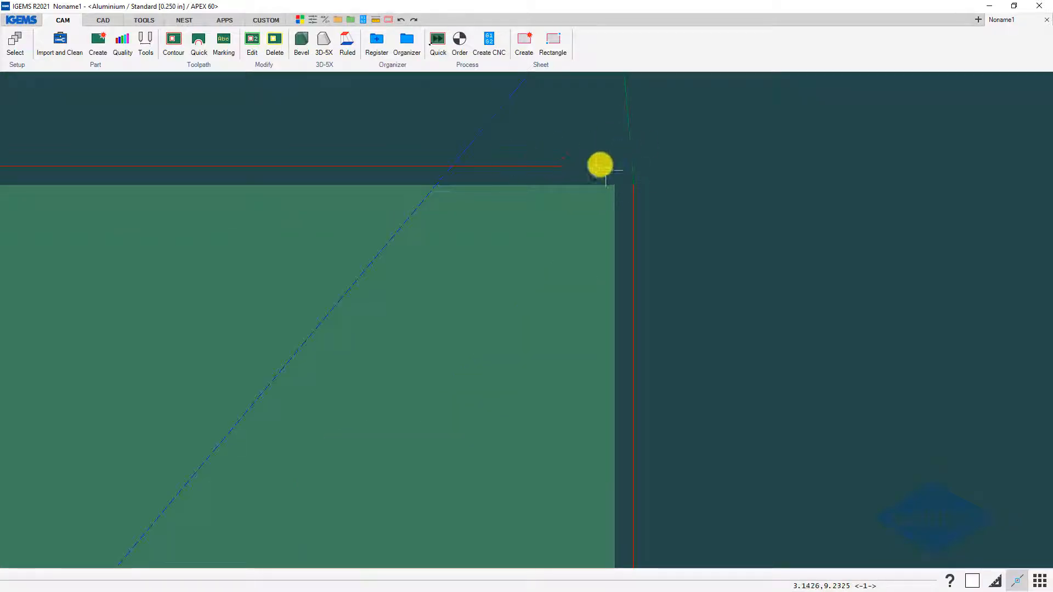
# Edit the plate's toolpath and set the overcut of the #5 AUTO_EXTERNAL contour to -0.0600 in
pyautogui.scroll(-3, 578, 178)
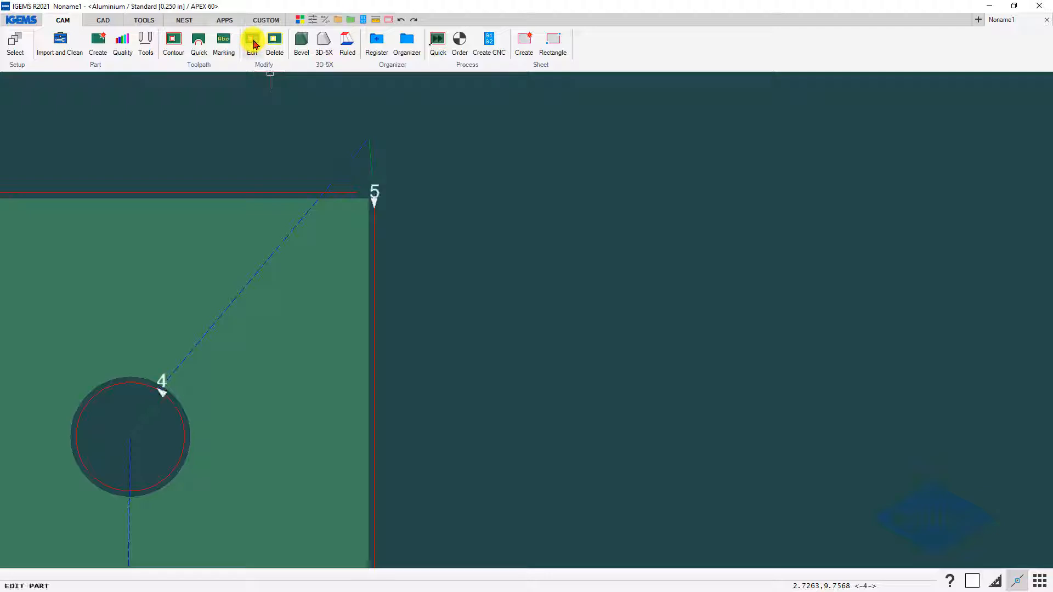
pyautogui.click(368, 143)
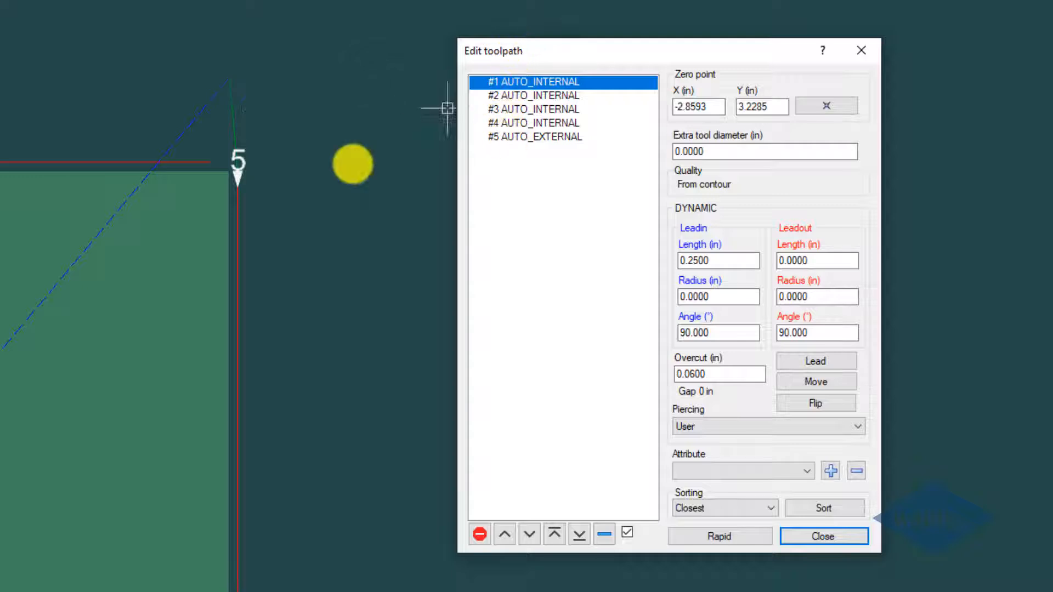
pyautogui.click(510, 137)
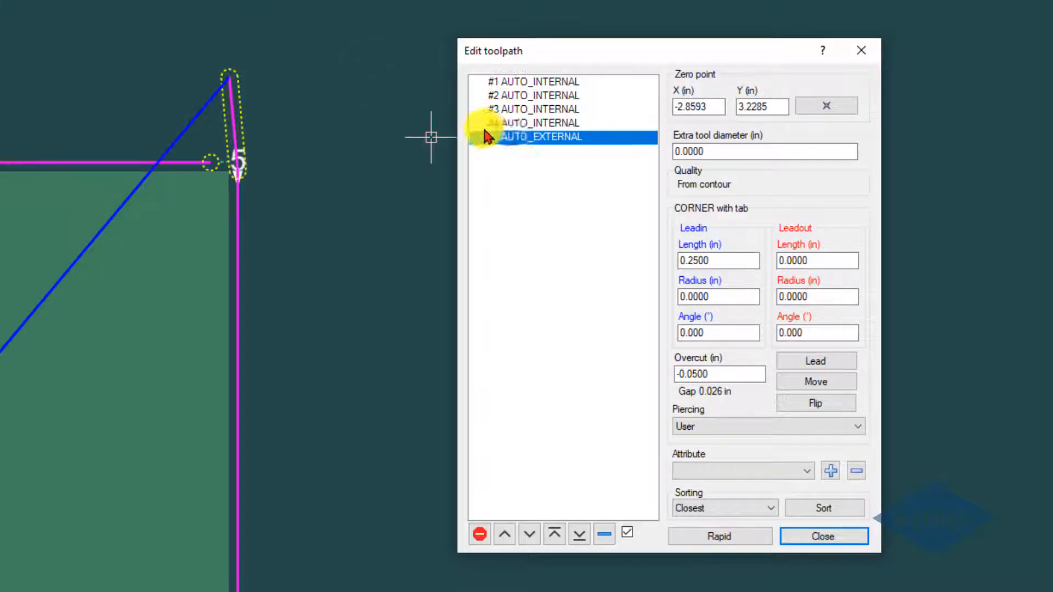
pyautogui.moveTo(733, 376); pyautogui.dragTo(631, 376)
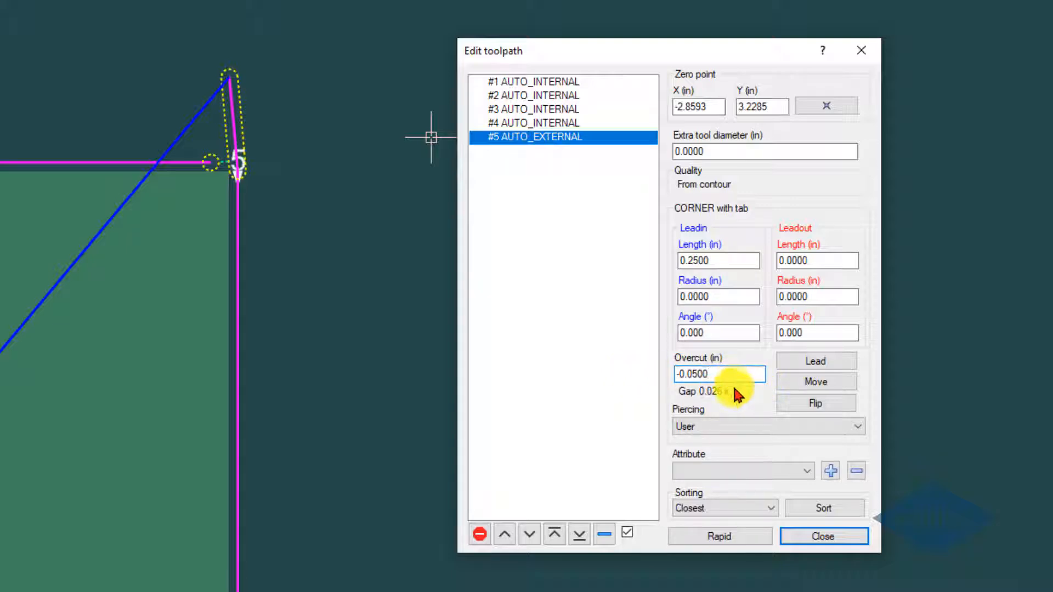
pyautogui.click(698, 374)
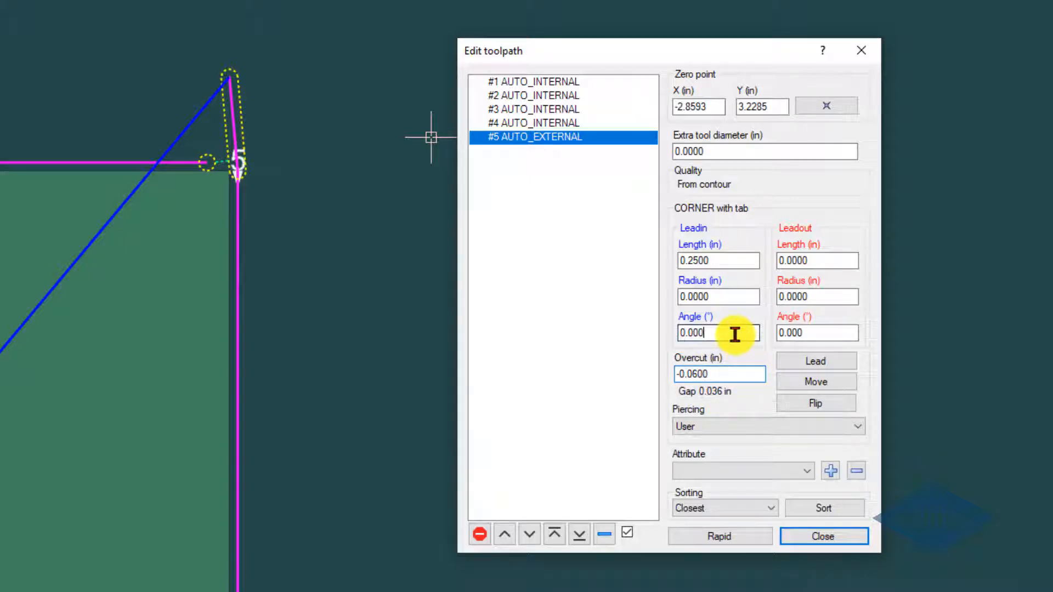
pyautogui.click(741, 369)
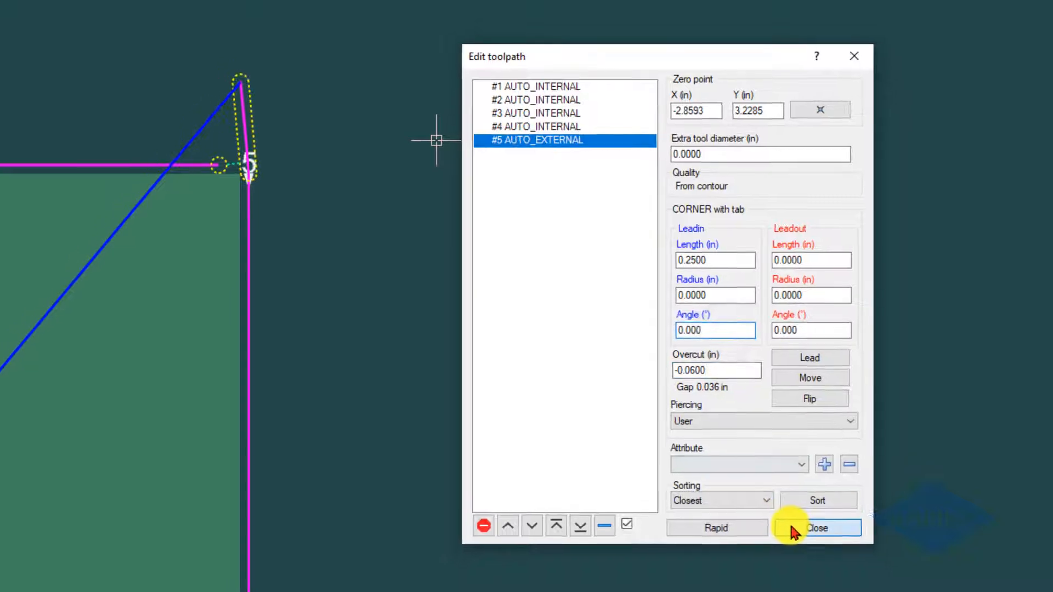
pyautogui.click(796, 533)
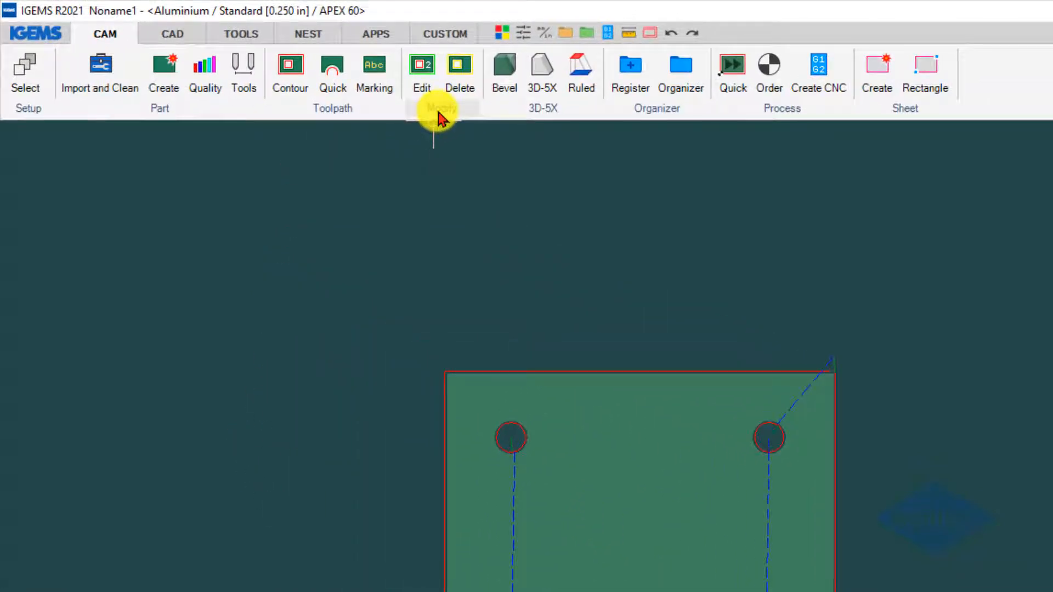
# Start the Micro joints command and set the overcut of its jet off/on lead MICRO-JOINT1 to -0.04 in
pyautogui.click(439, 113)
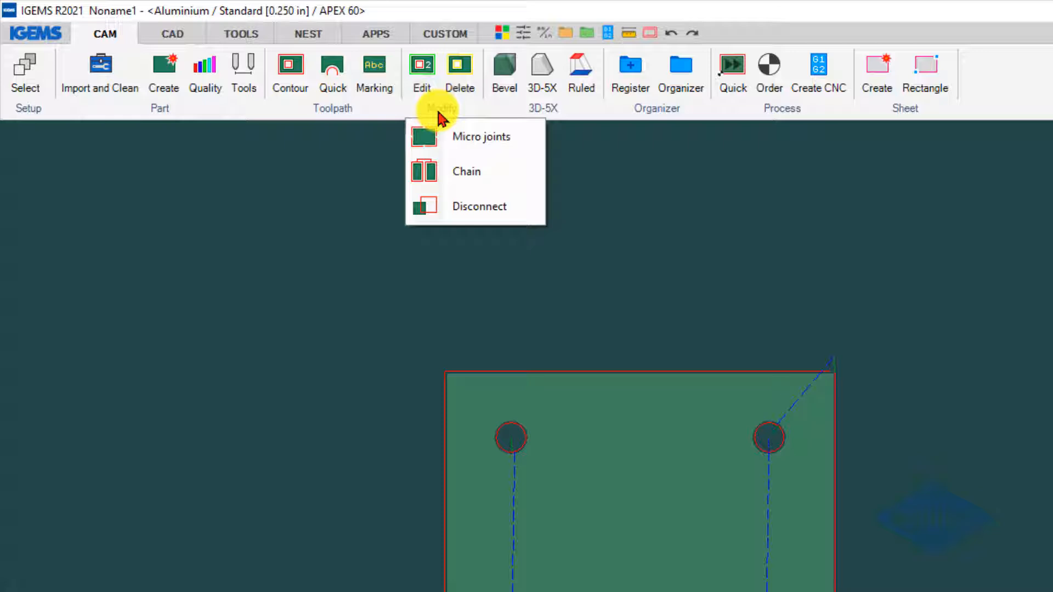
pyautogui.click(439, 114)
pyautogui.click(436, 110)
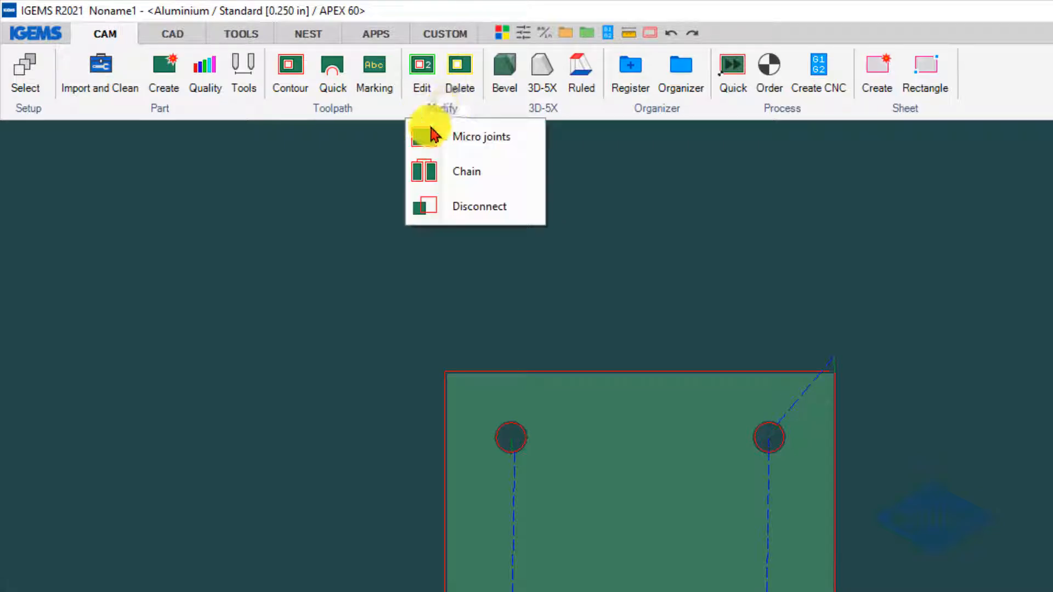
pyautogui.click(467, 144)
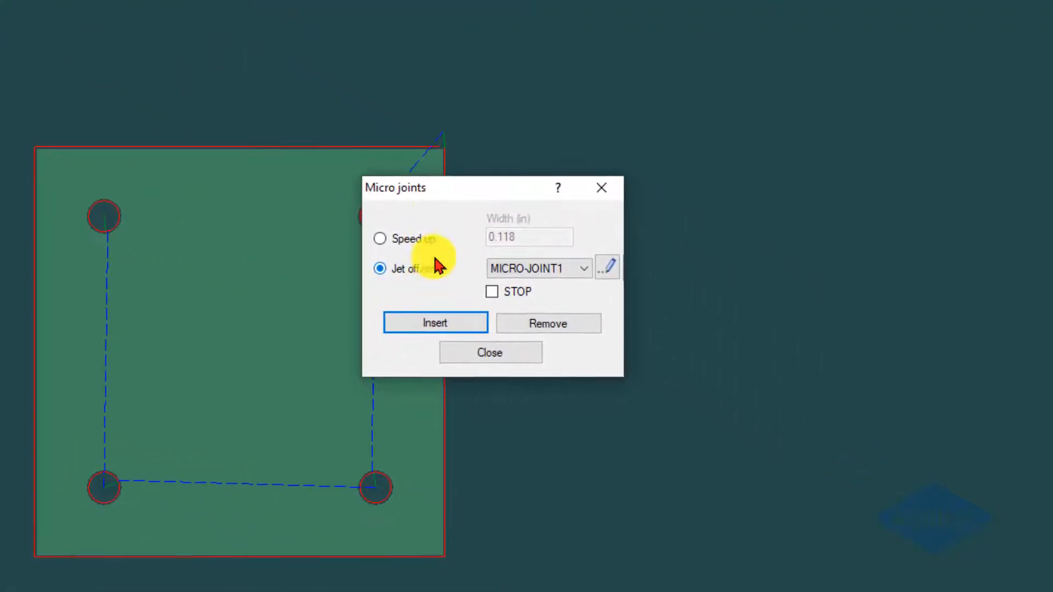
pyautogui.click(505, 280)
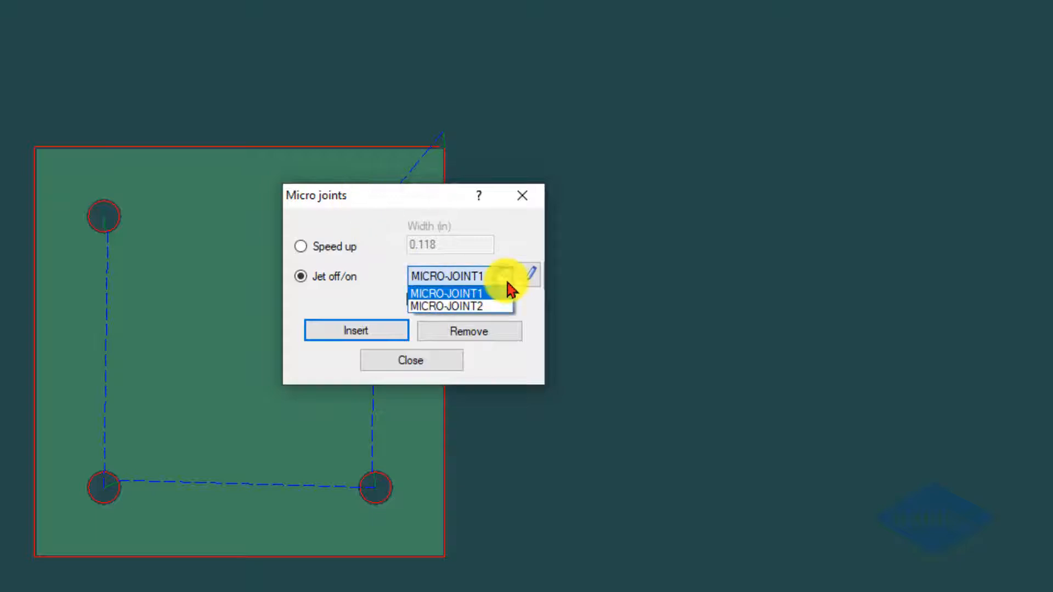
pyautogui.click(506, 292)
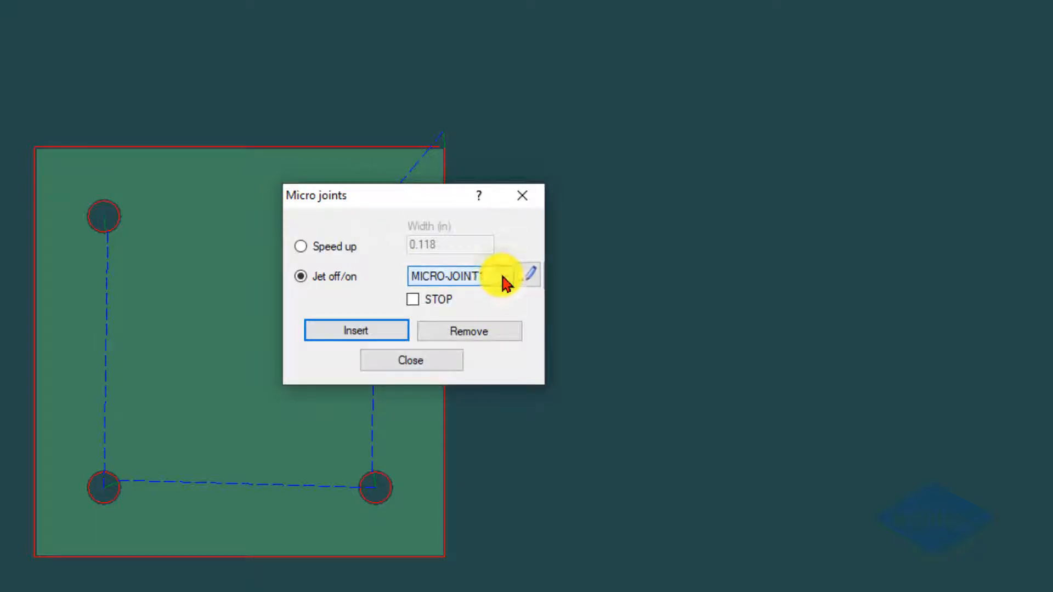
pyautogui.click(529, 277)
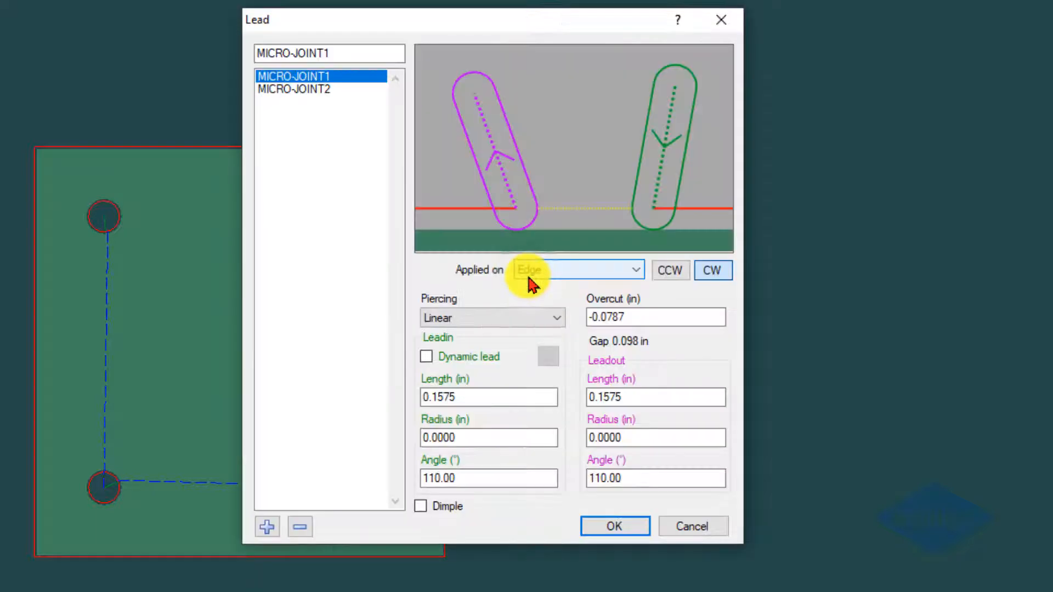
pyautogui.click(667, 317)
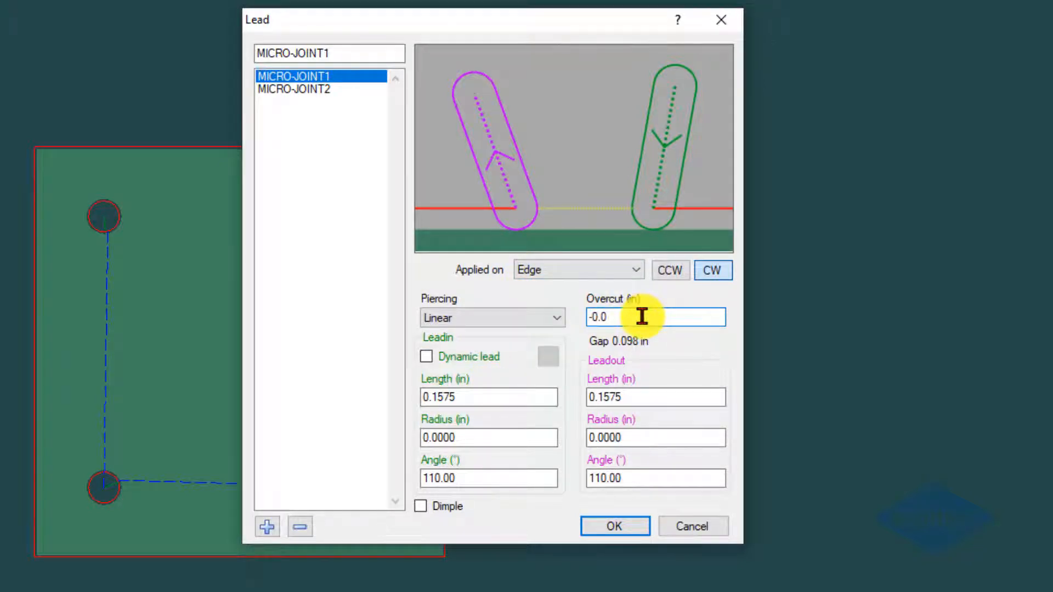
pyautogui.write('-0.04')
pyautogui.click(658, 396)
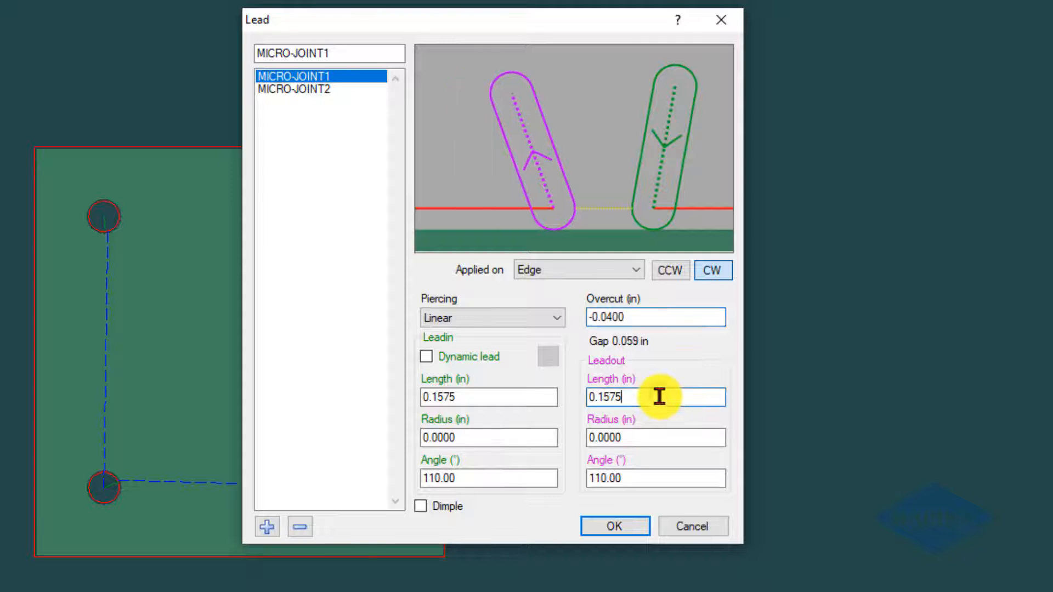
# Set both the leadin and leadout angles of MICRO-JOINT1 to 90°
pyautogui.moveTo(485, 474); pyautogui.dragTo(313, 475)
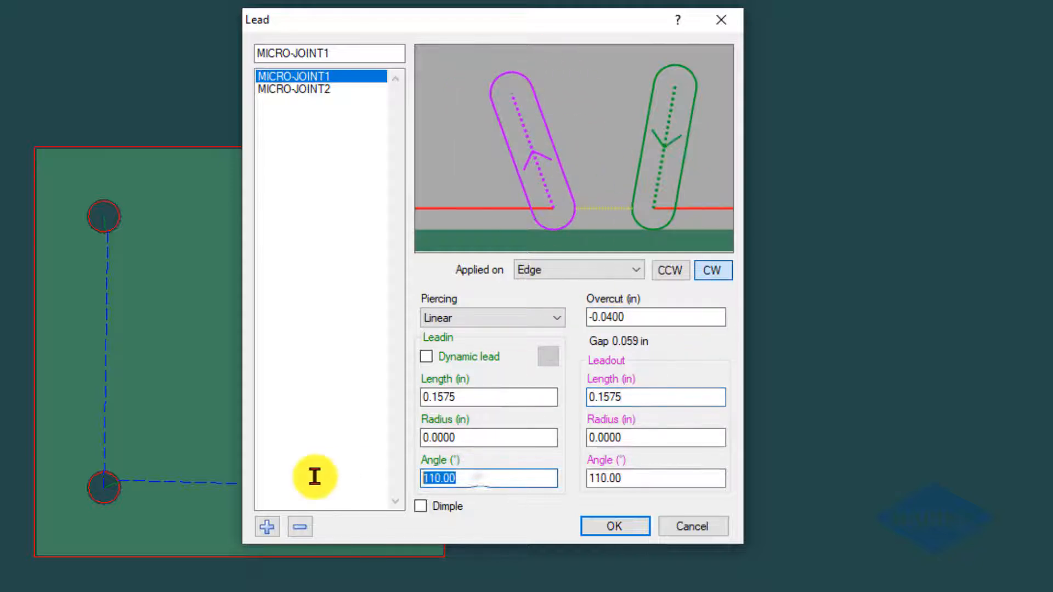
pyautogui.press('BackSpace')
pyautogui.write('0')
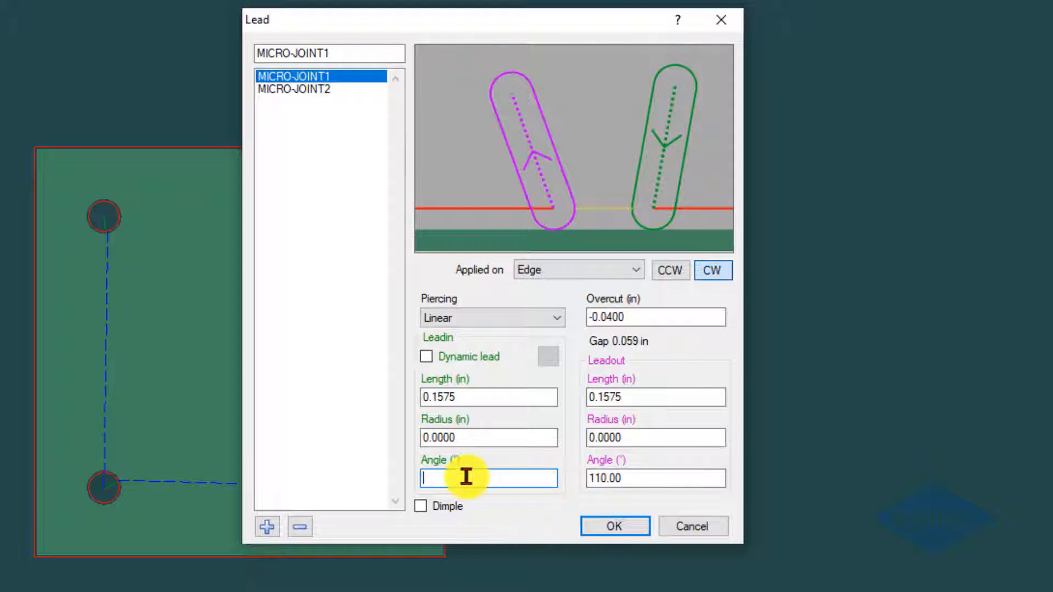
pyautogui.write('90')
pyautogui.moveTo(619, 479); pyautogui.dragTo(536, 473)
pyautogui.write('90')
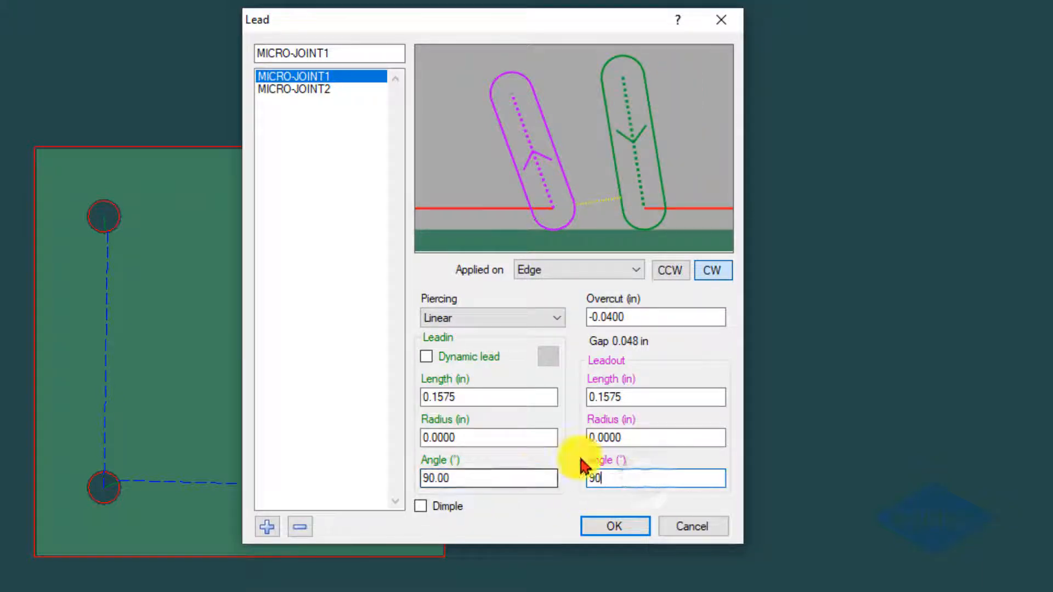
# Set the overcut of MICRO-JOINT1 to -0.0500 in and accept the lead settings
pyautogui.click(637, 435)
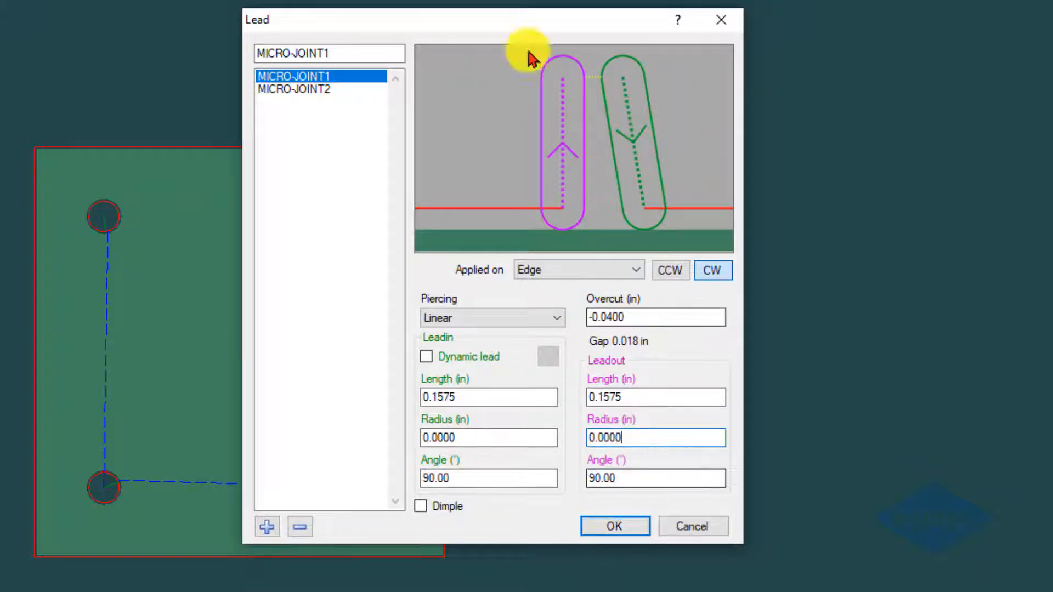
pyautogui.click(607, 317)
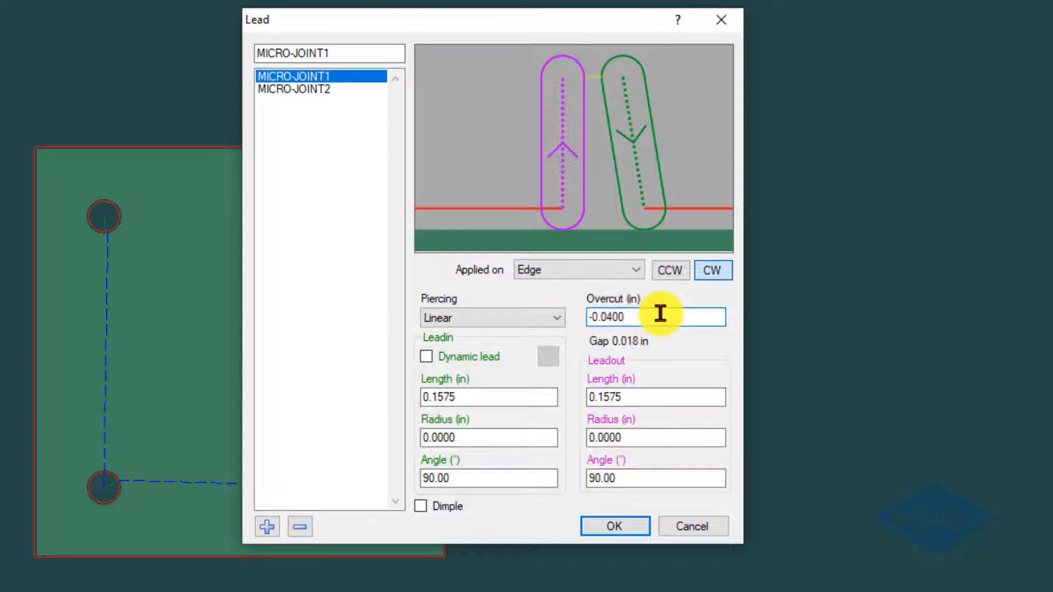
pyautogui.write('8')
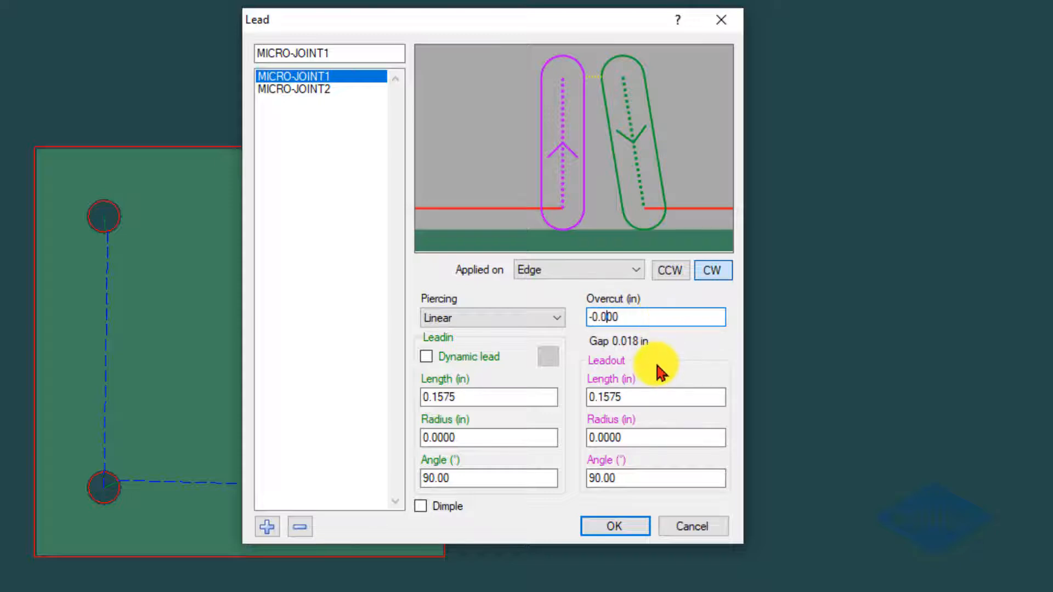
pyautogui.click(649, 398)
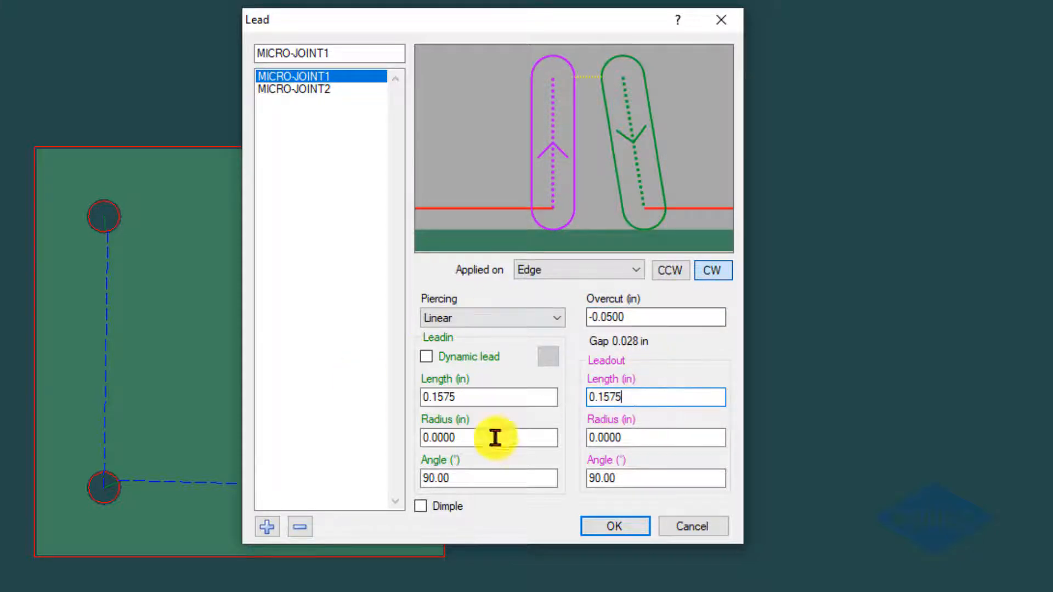
pyautogui.click(595, 528)
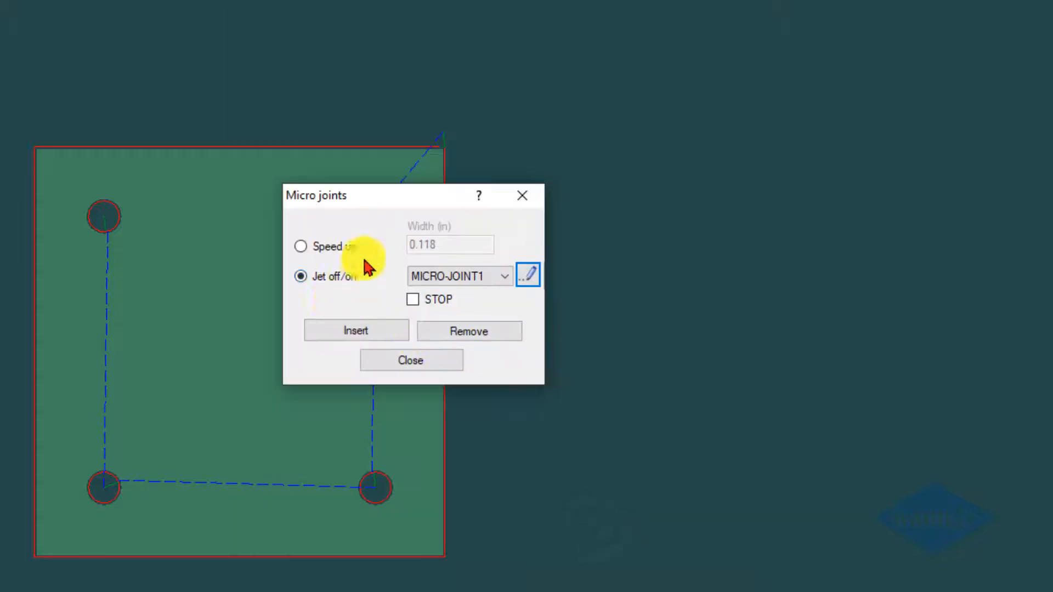
# Insert six jet off/on micro joints along the plate's outer contour, two each on the left, lower and right edges
pyautogui.click(362, 334)
pyautogui.click(150, 204)
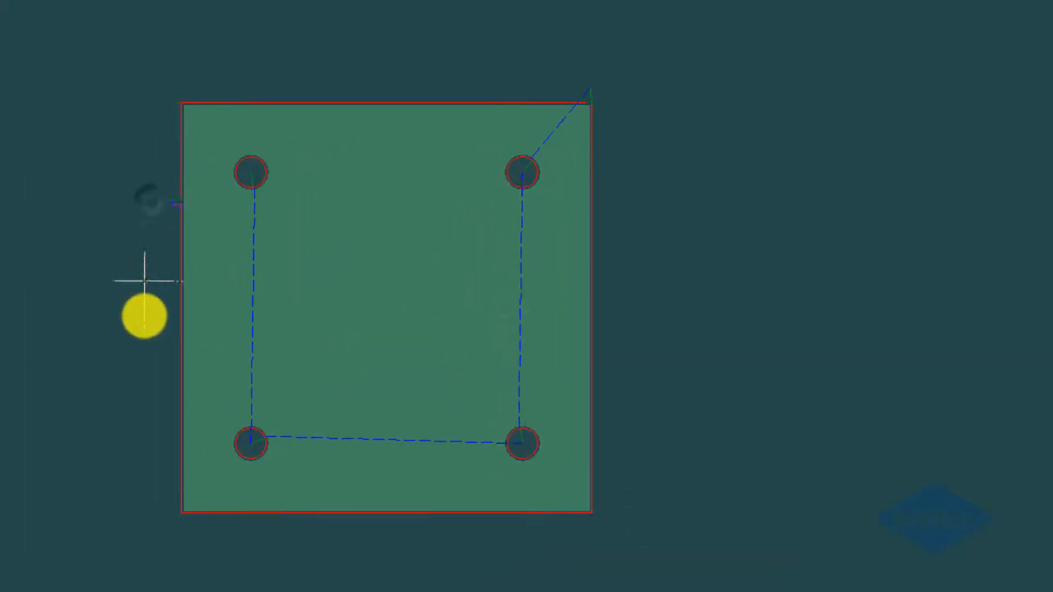
pyautogui.click(142, 339)
pyautogui.click(225, 543)
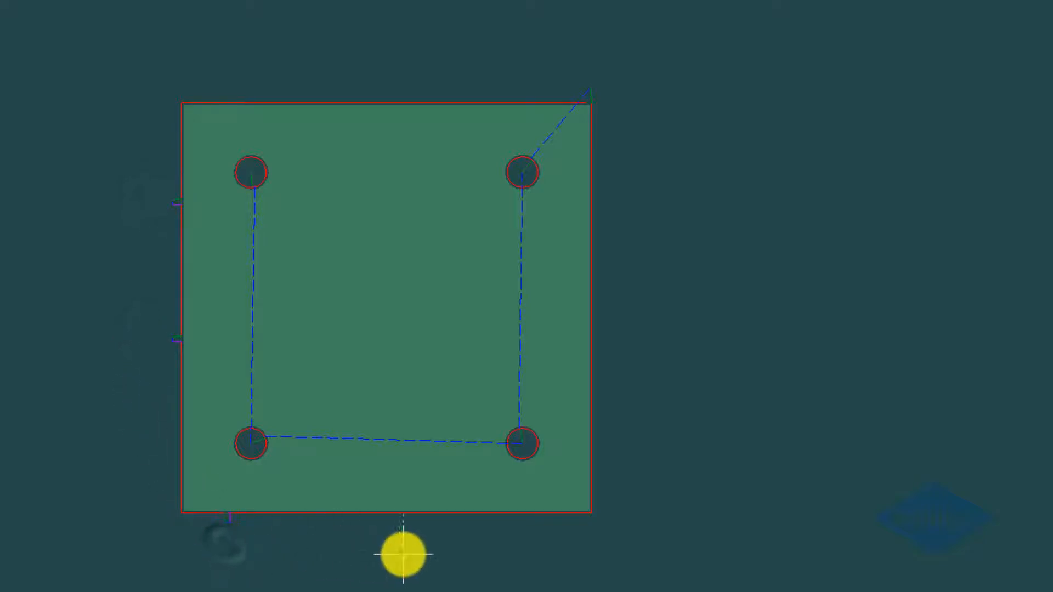
pyautogui.click(405, 552)
pyautogui.click(624, 463)
pyautogui.click(656, 246)
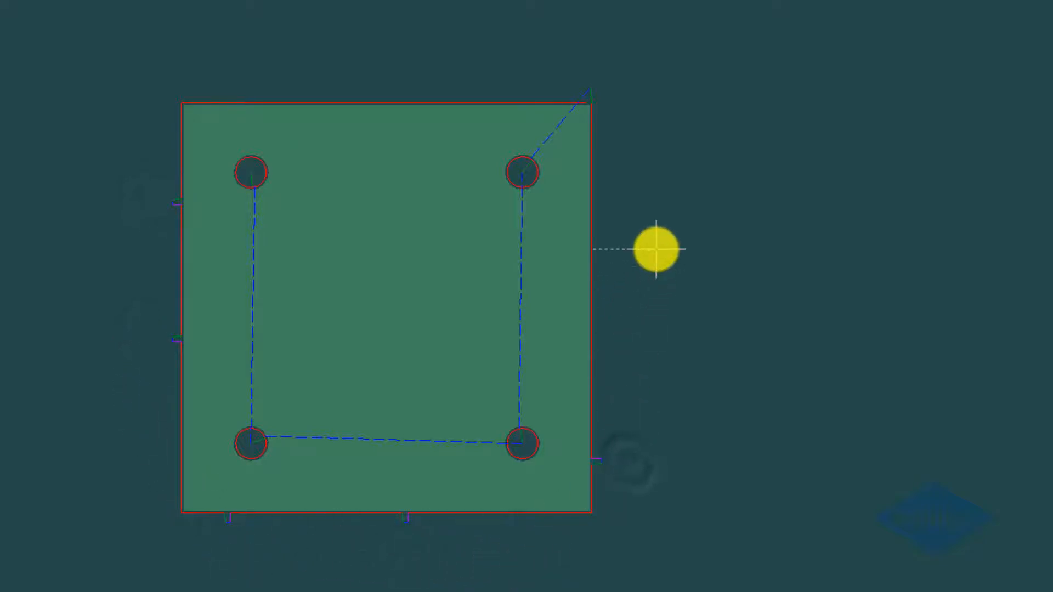
pyautogui.rightClick(657, 258)
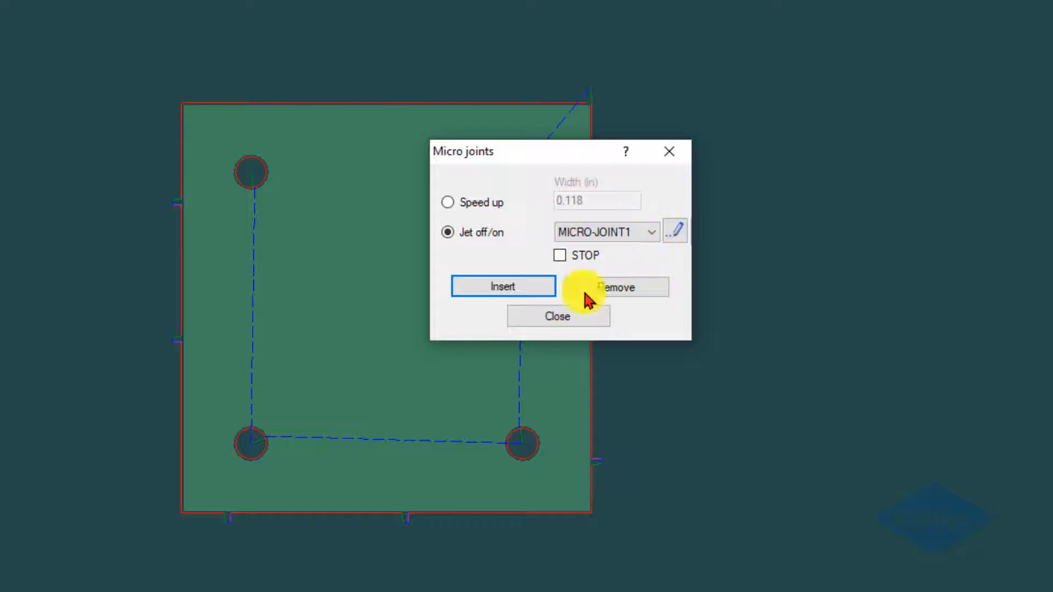
# Remove both left-edge micro joints, the middle one on the lower edge and the upper one on the right edge, then finish Micro joints
pyautogui.click(630, 296)
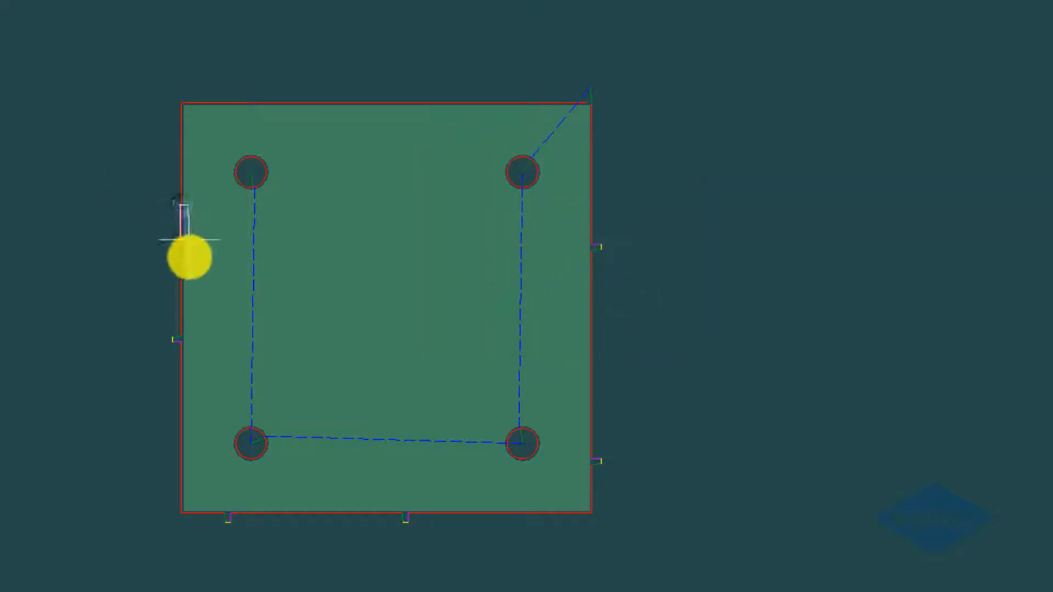
pyautogui.click(179, 220)
pyautogui.click(141, 166)
pyautogui.click(222, 244)
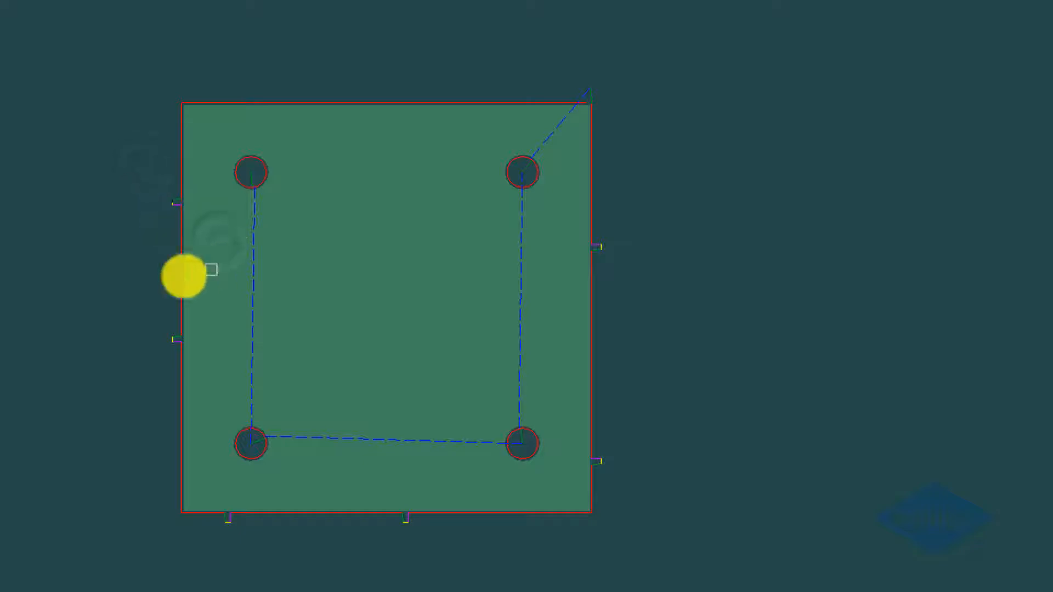
pyautogui.click(111, 307)
pyautogui.click(215, 385)
pyautogui.click(362, 484)
pyautogui.click(475, 572)
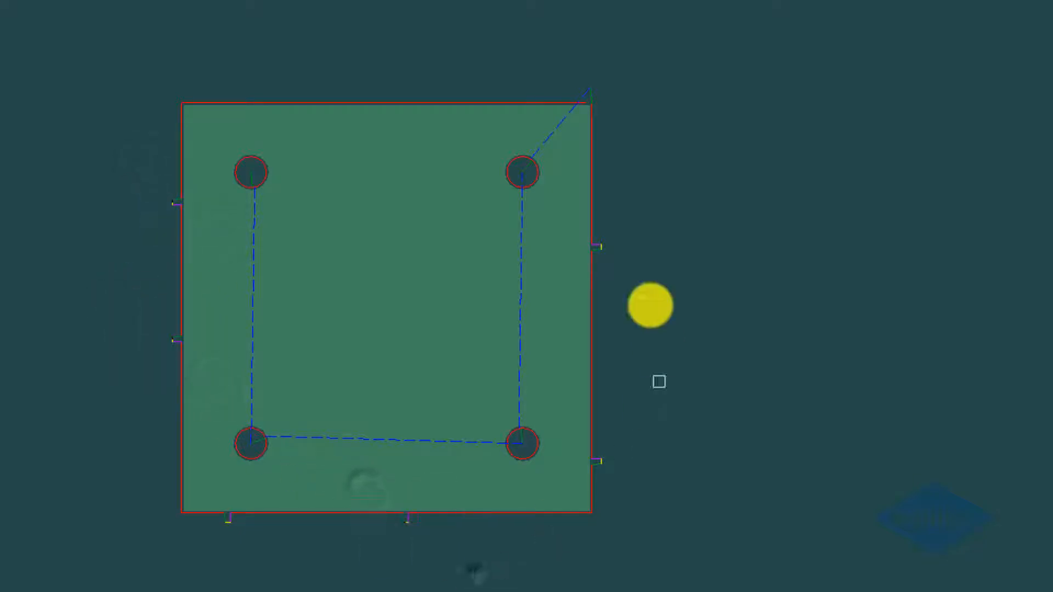
pyautogui.click(557, 224)
pyautogui.click(657, 310)
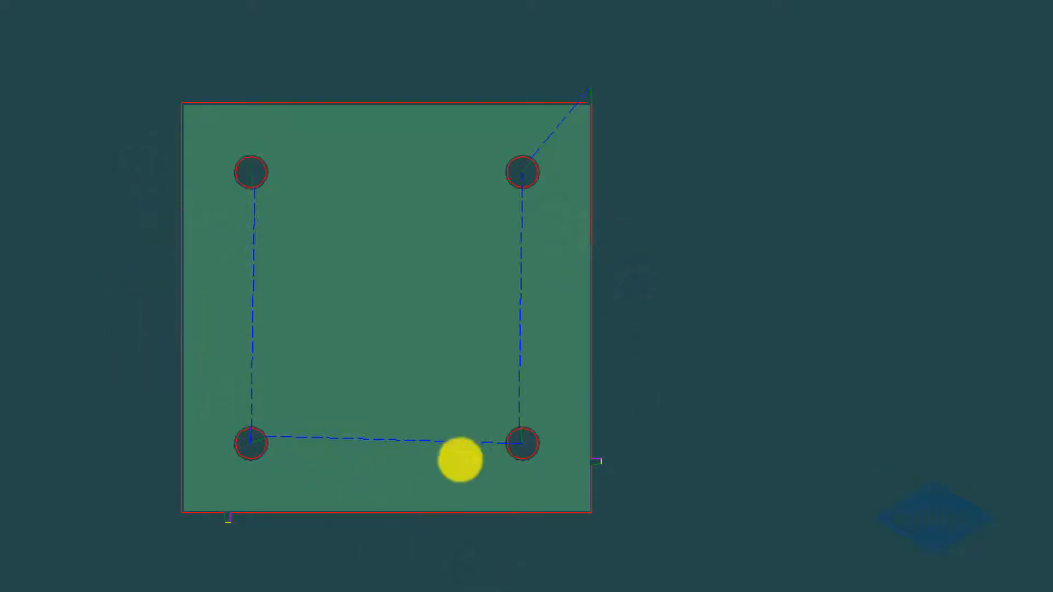
pyautogui.rightClick(659, 406)
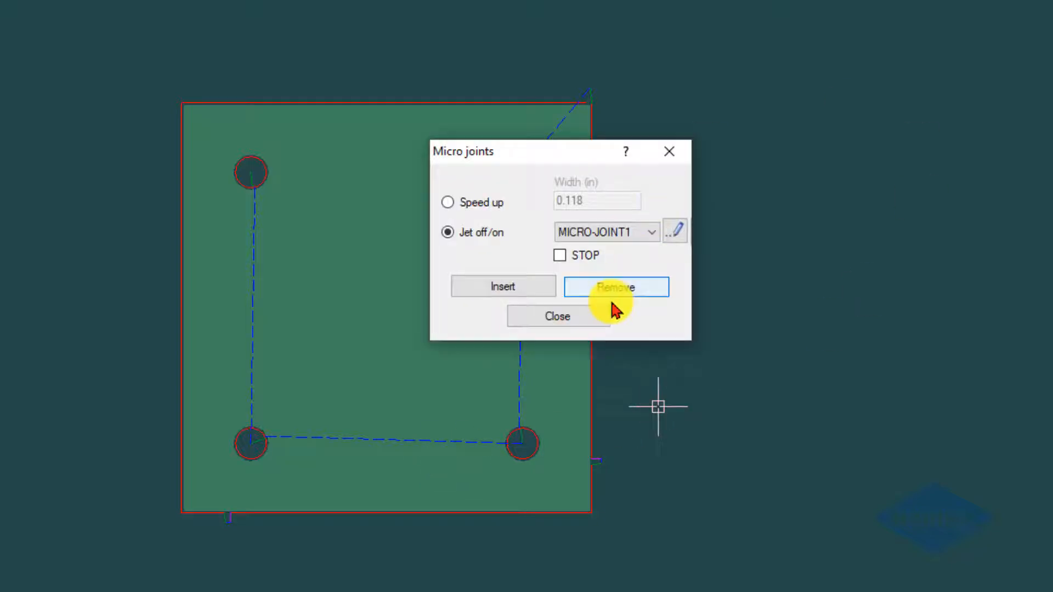
pyautogui.click(571, 321)
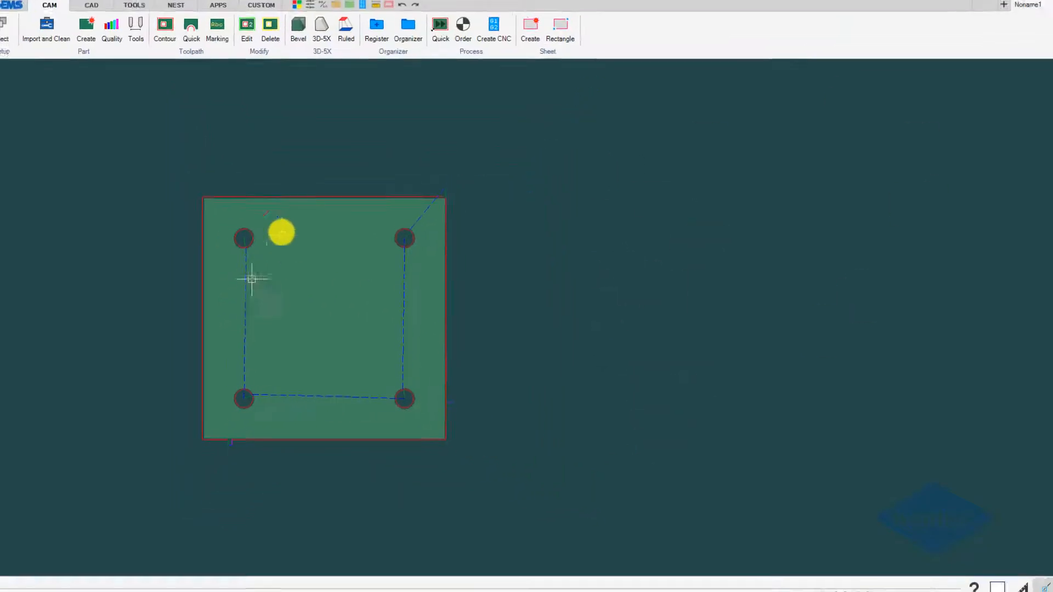
# Copy the square plate with its toolpaths to the free area on its right
pyautogui.click(311, 207)
pyautogui.press('c')
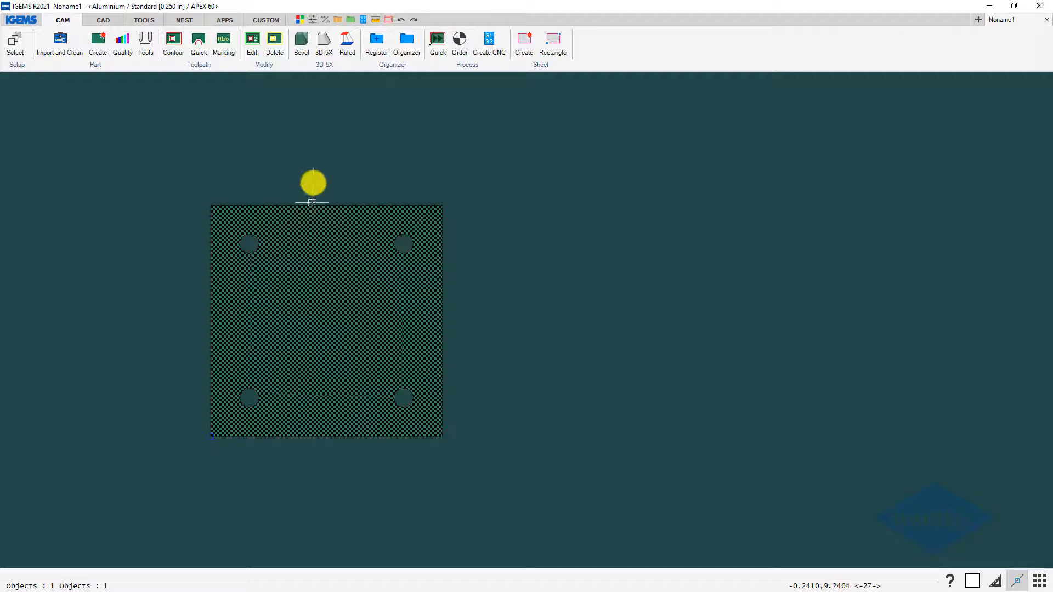
pyautogui.click(312, 166)
pyautogui.click(652, 159)
pyautogui.press('Escape')
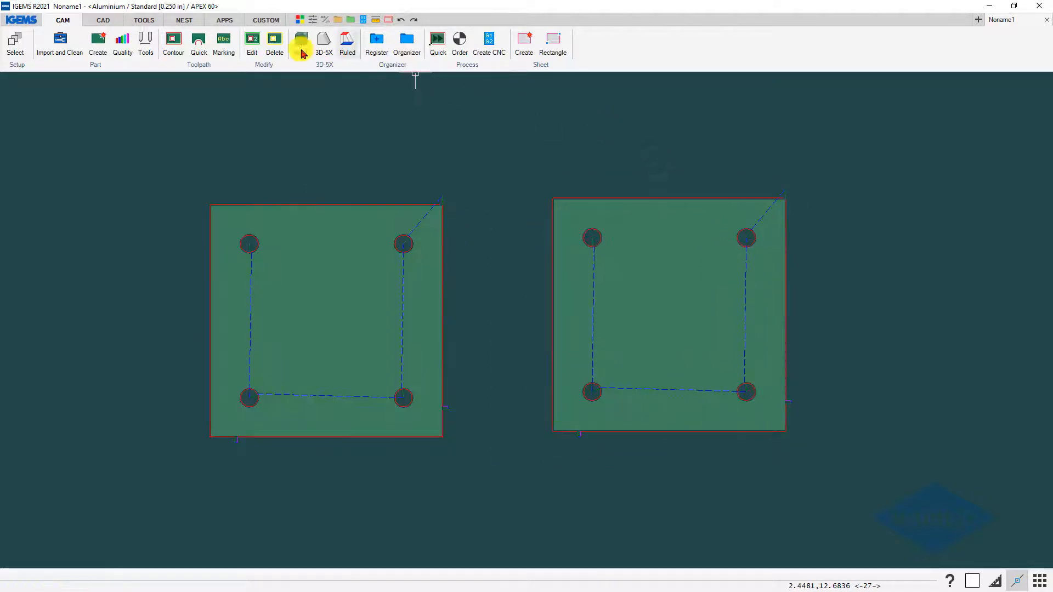
# Delete all toolpaths from the copied plate, keeping the part itself
pyautogui.click(280, 47)
pyautogui.moveTo(512, 141)
pyautogui.mouseDown()
pyautogui.moveTo(797, 505)
pyautogui.moveTo(845, 486)
pyautogui.mouseUp()
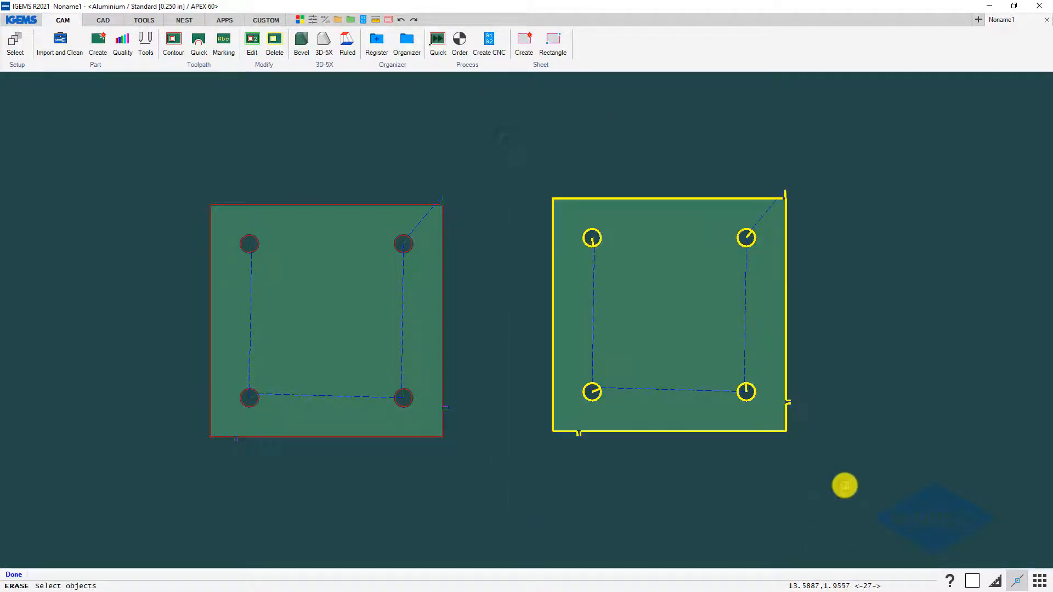
pyautogui.rightClick(845, 484)
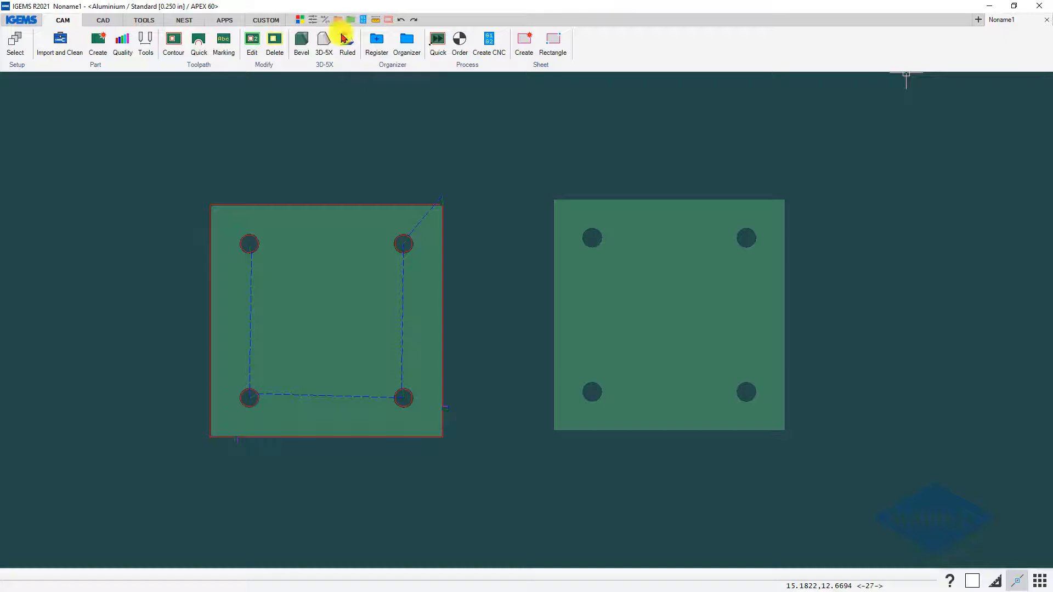
# Open the copied plate as a 3D-5X bevel part and generate the curves for all its edges automatically
pyautogui.click(304, 41)
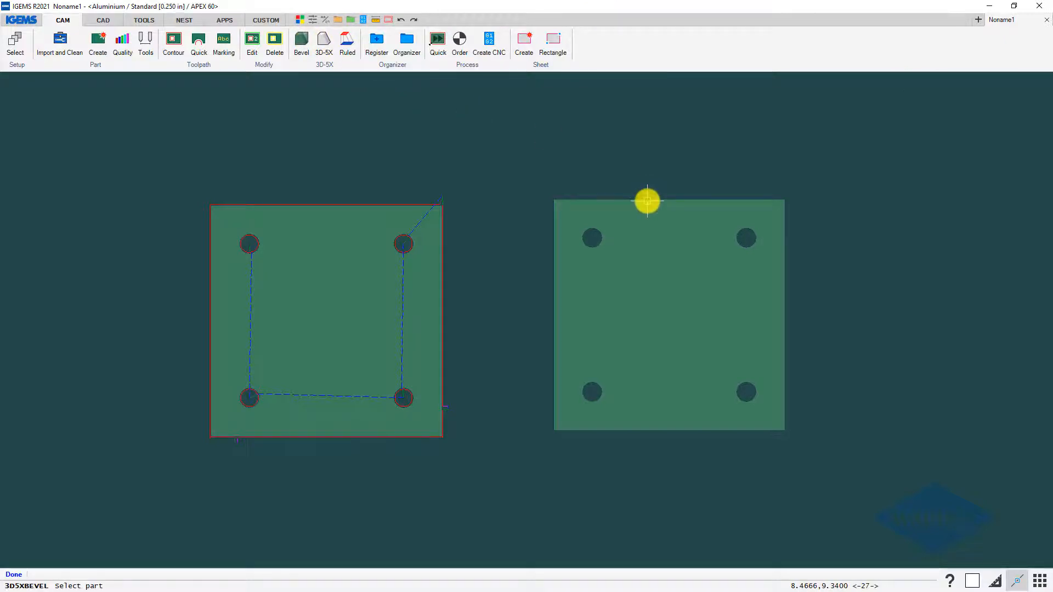
pyautogui.click(647, 200)
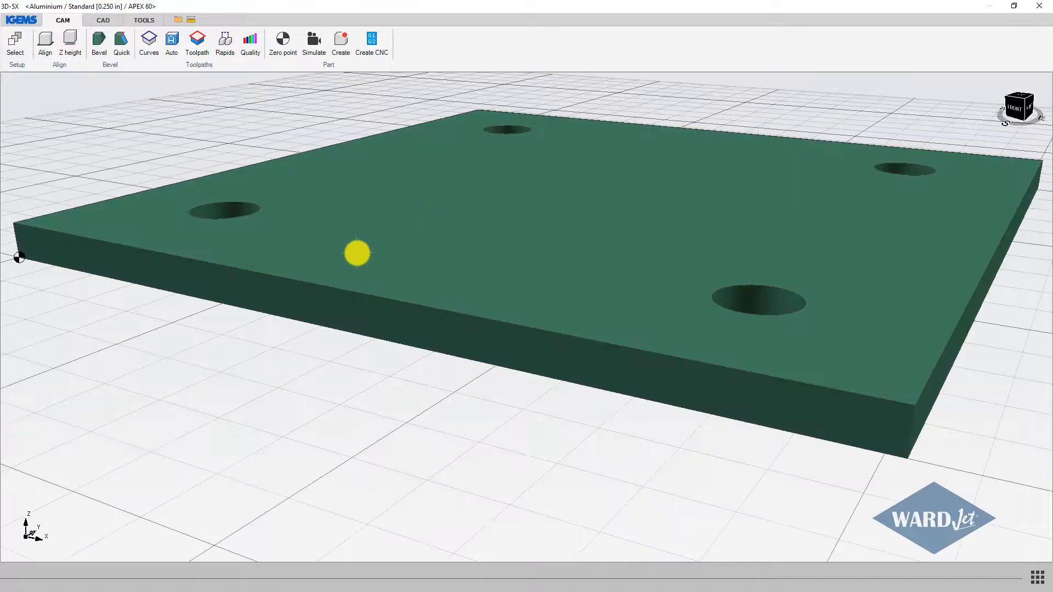
pyautogui.scroll(-3, 357, 253)
pyautogui.moveTo(357, 252); pyautogui.dragTo(370, 305, button='middle')
pyautogui.click(159, 45)
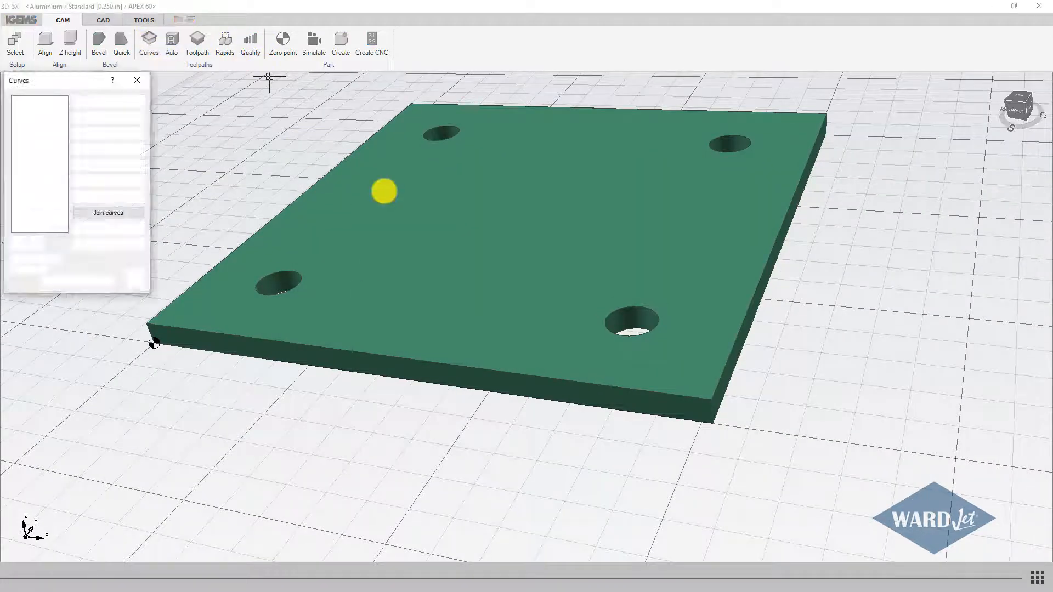
pyautogui.click(109, 246)
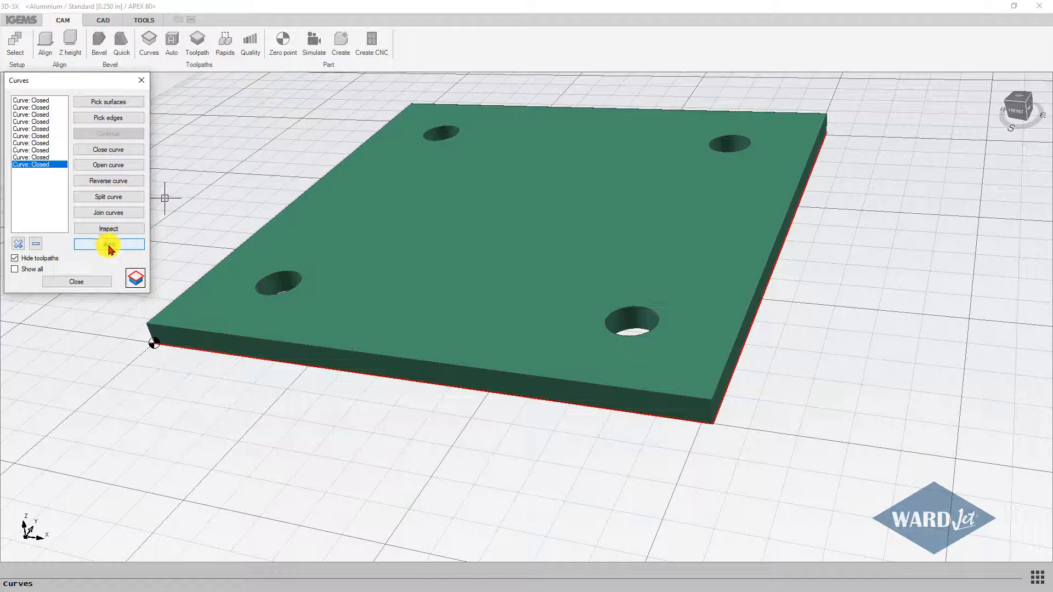
# Create a closed ruled toolpath from the plate's upper to lower outer curve, starting on the right edge with leads pointing outward
pyautogui.click(132, 278)
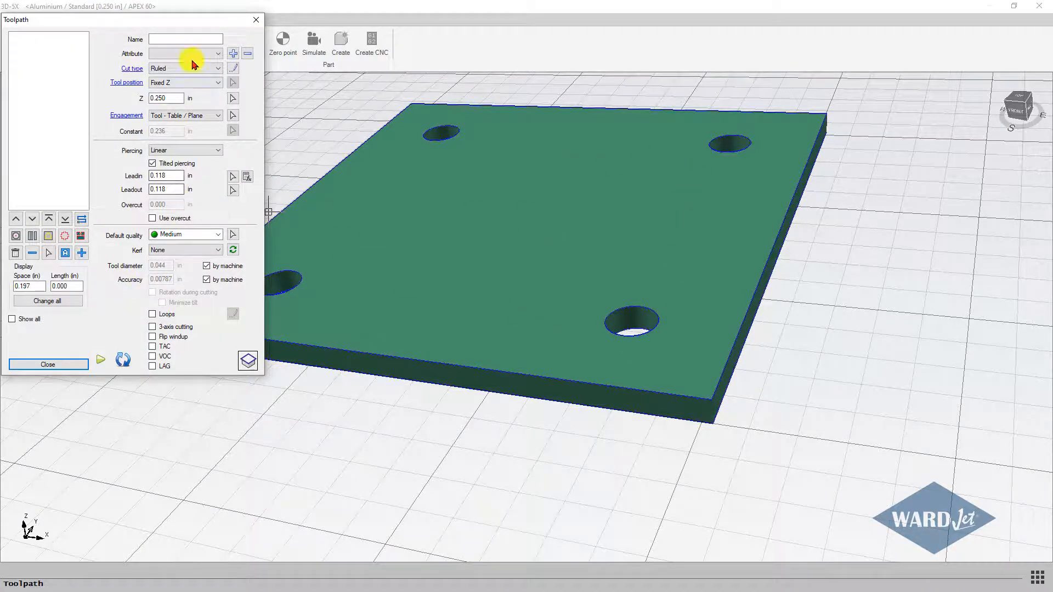
pyautogui.moveTo(132, 22); pyautogui.dragTo(136, 53)
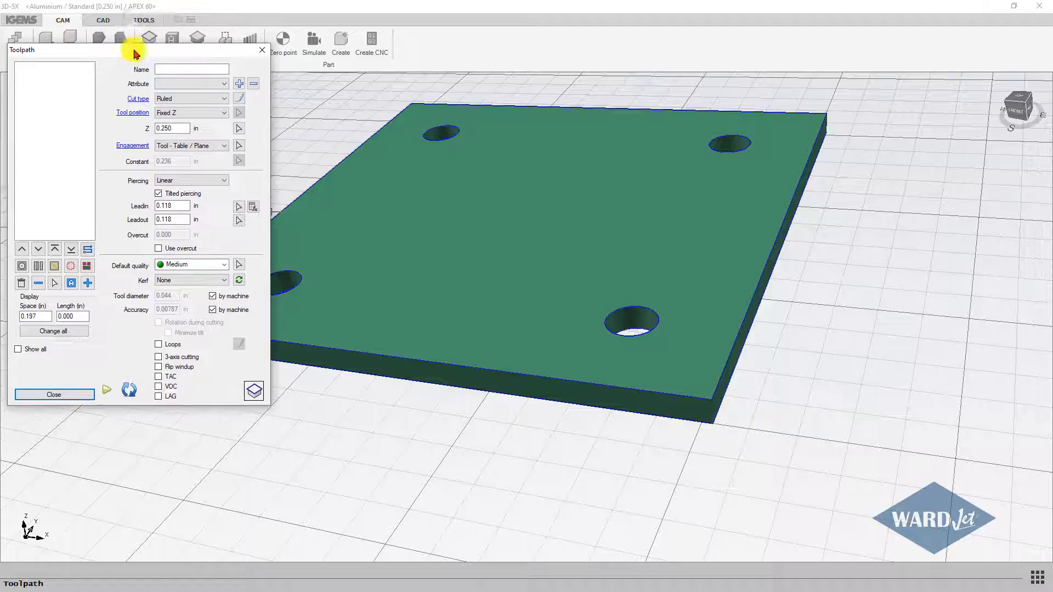
pyautogui.click(88, 285)
pyautogui.click(462, 360)
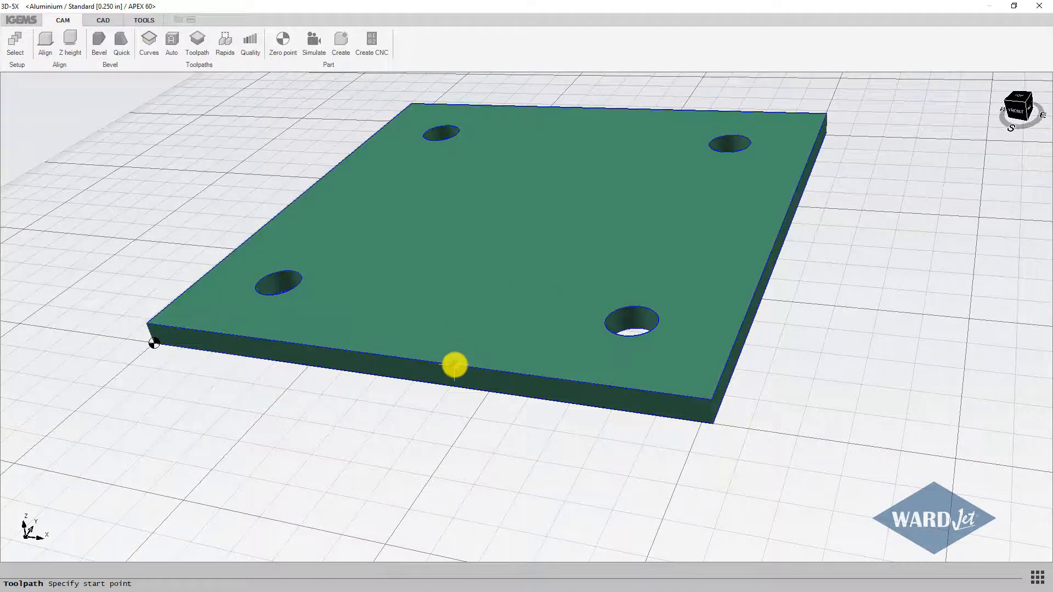
pyautogui.scroll(-3, 418, 306)
pyautogui.moveTo(442, 355); pyautogui.dragTo(487, 381, button='middle')
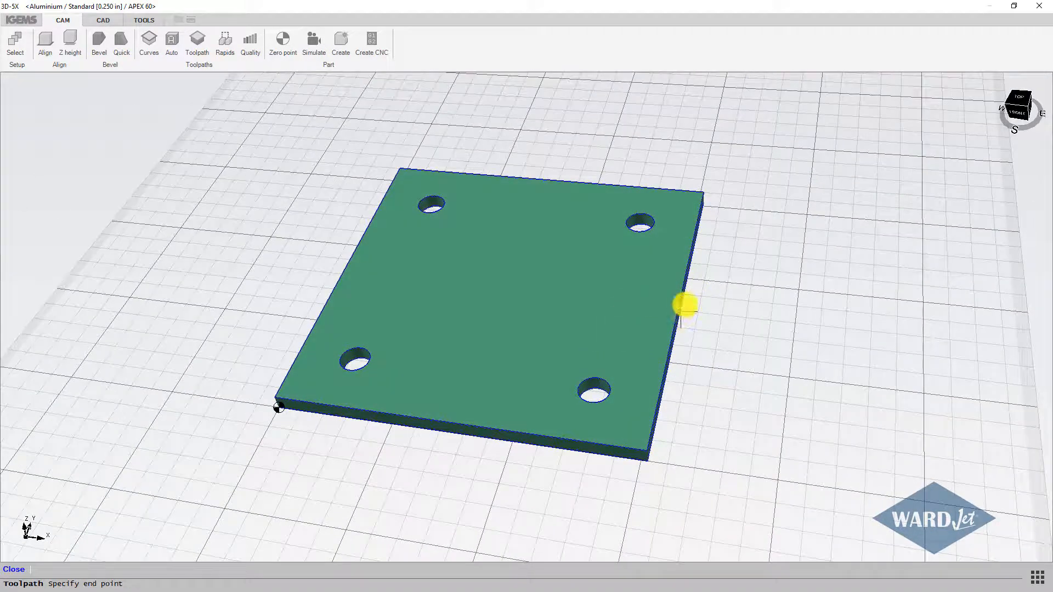
pyautogui.click(703, 279)
pyautogui.click(732, 193)
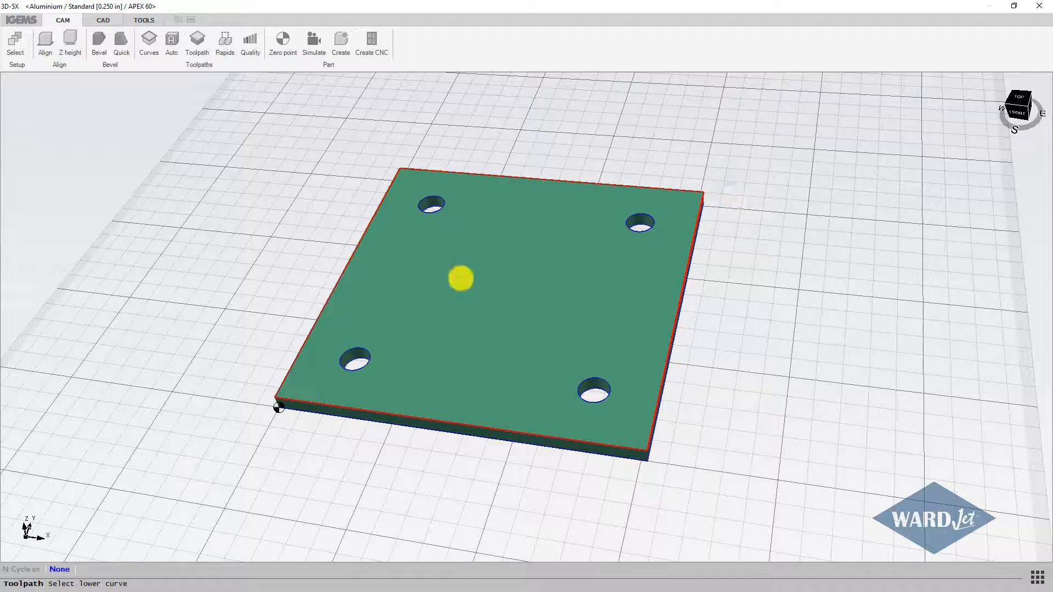
pyautogui.click(390, 425)
pyautogui.scroll(3, 663, 297)
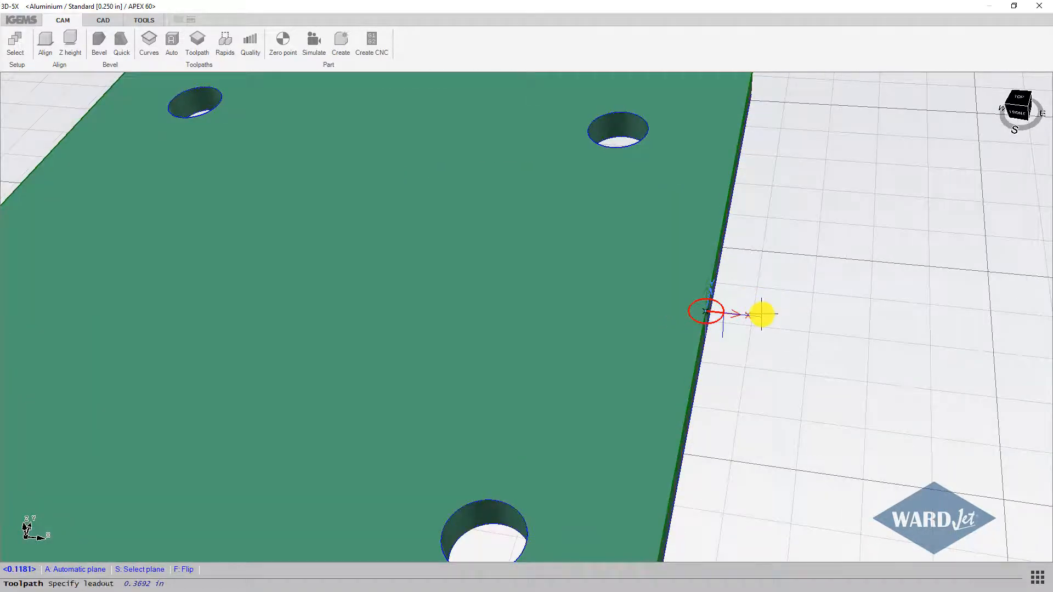
pyautogui.scroll(3, 756, 322)
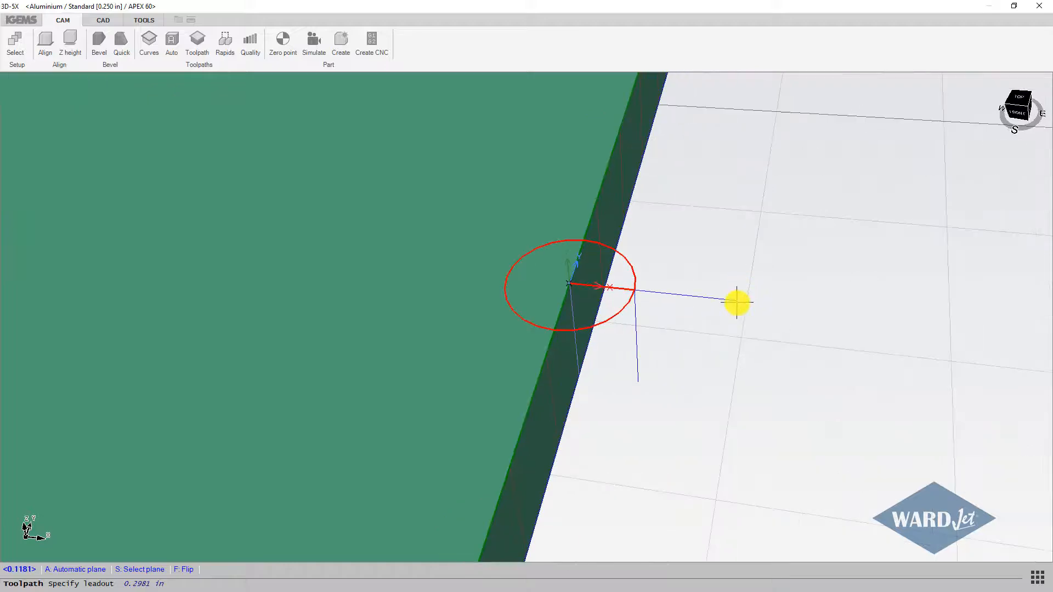
pyautogui.click(737, 302)
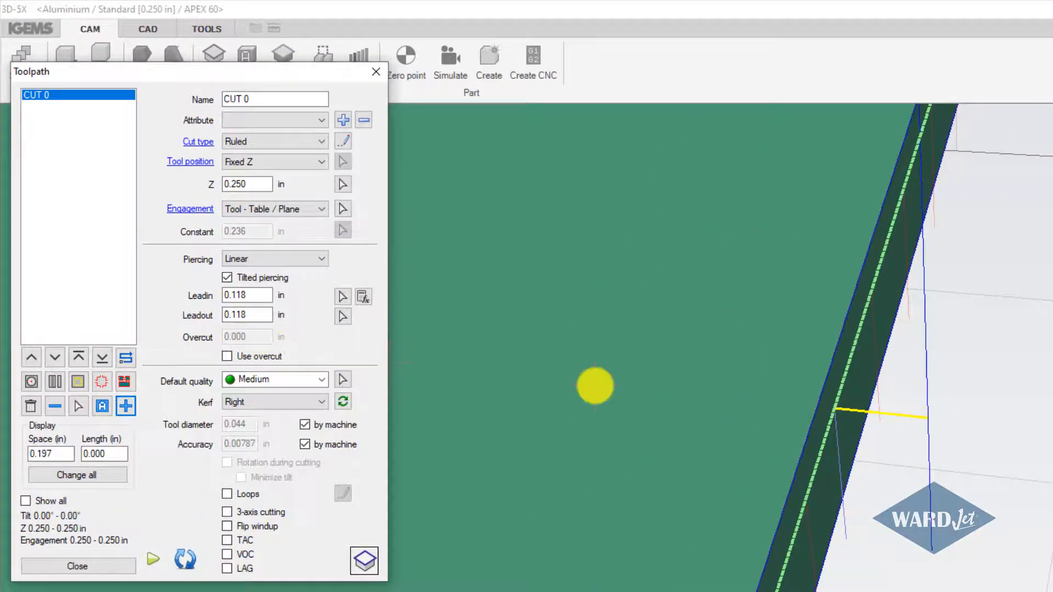
# Enable the overcut for the plate's outer toolpath and set it to 0.06 in
pyautogui.scroll(-3, 674, 411)
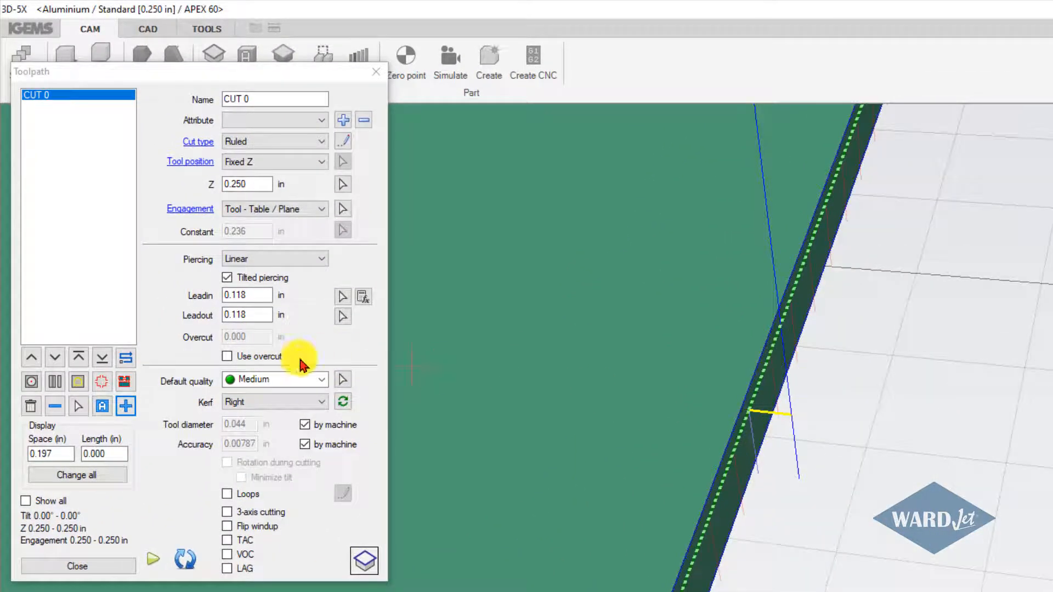
pyautogui.click(228, 359)
pyautogui.moveTo(263, 338); pyautogui.dragTo(211, 339)
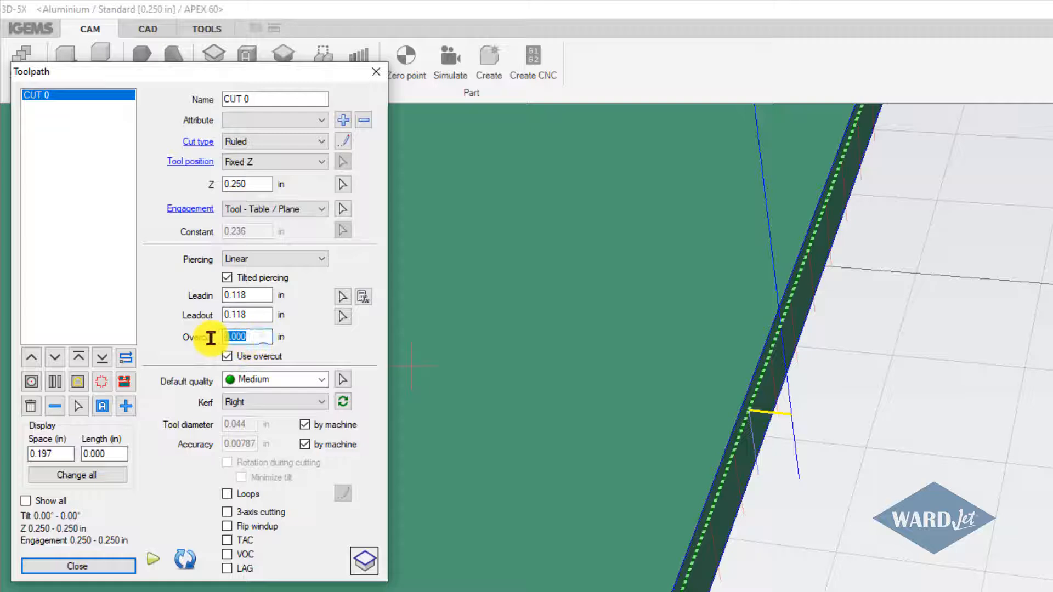
pyautogui.scroll(5, 748, 400)
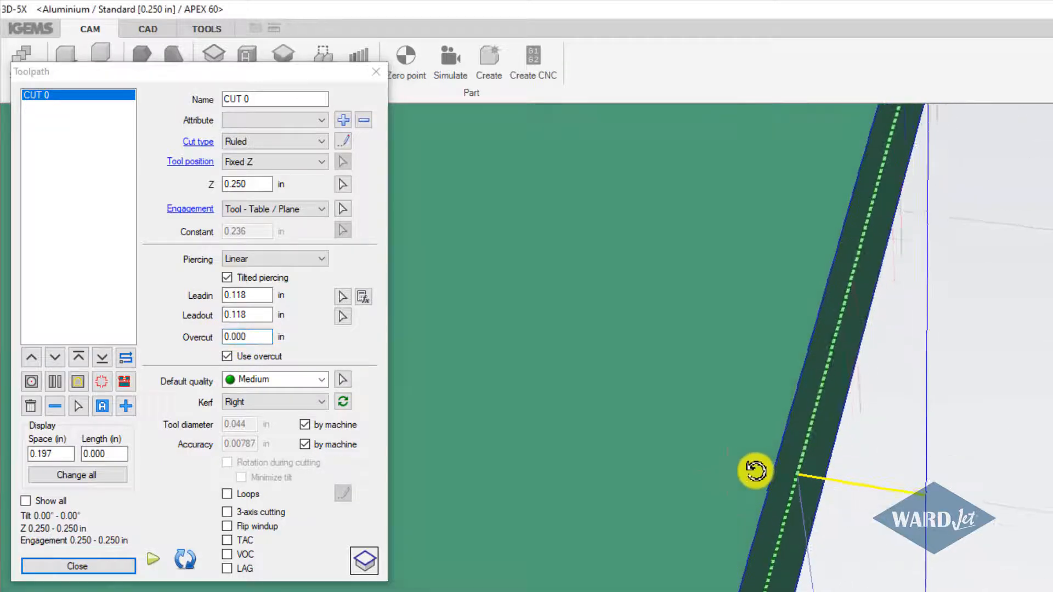
pyautogui.moveTo(257, 336); pyautogui.dragTo(157, 339)
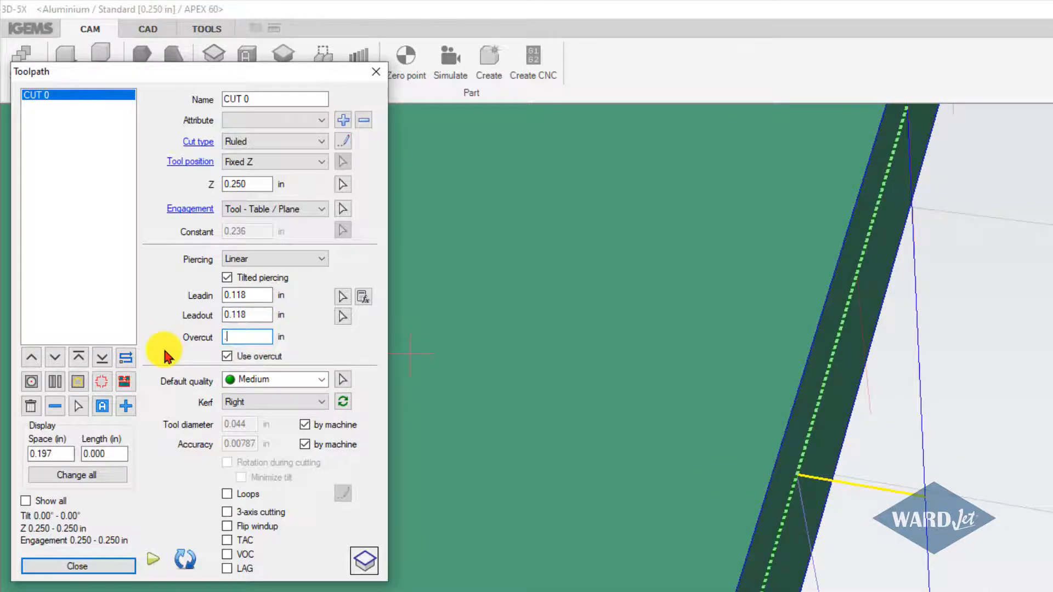
pyautogui.write('.06')
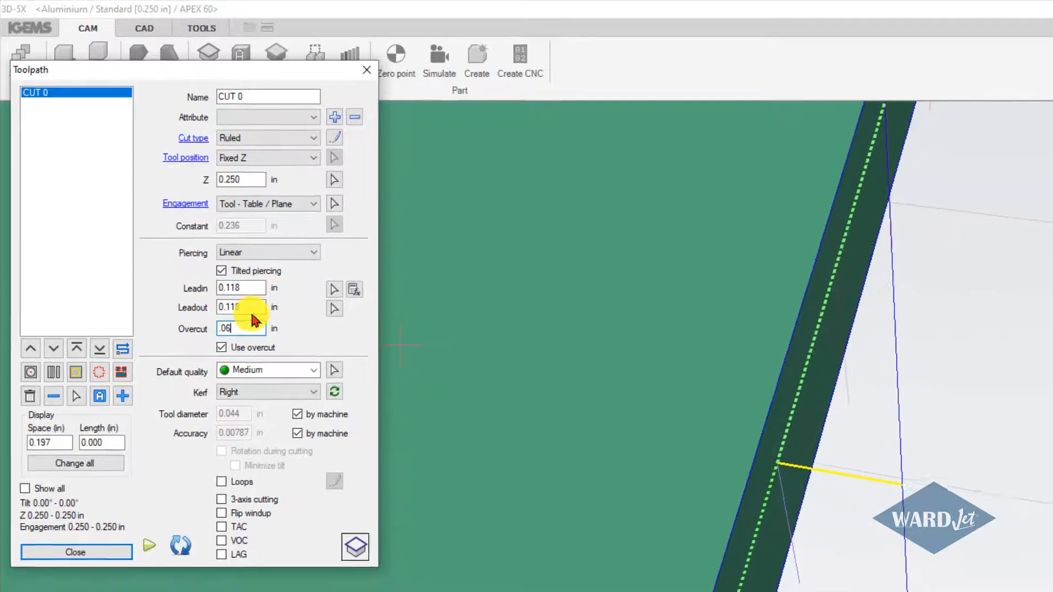
pyautogui.click(258, 315)
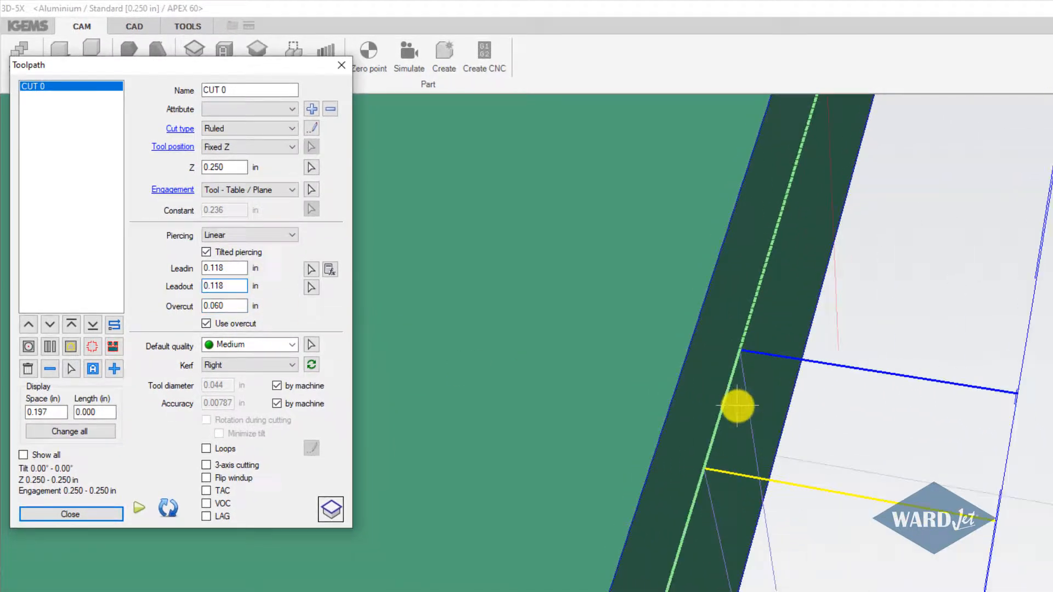
pyautogui.keyDown('shift'); pyautogui.moveTo(738, 405); pyautogui.dragTo(738, 430, button='middle'); pyautogui.keyUp('shift')
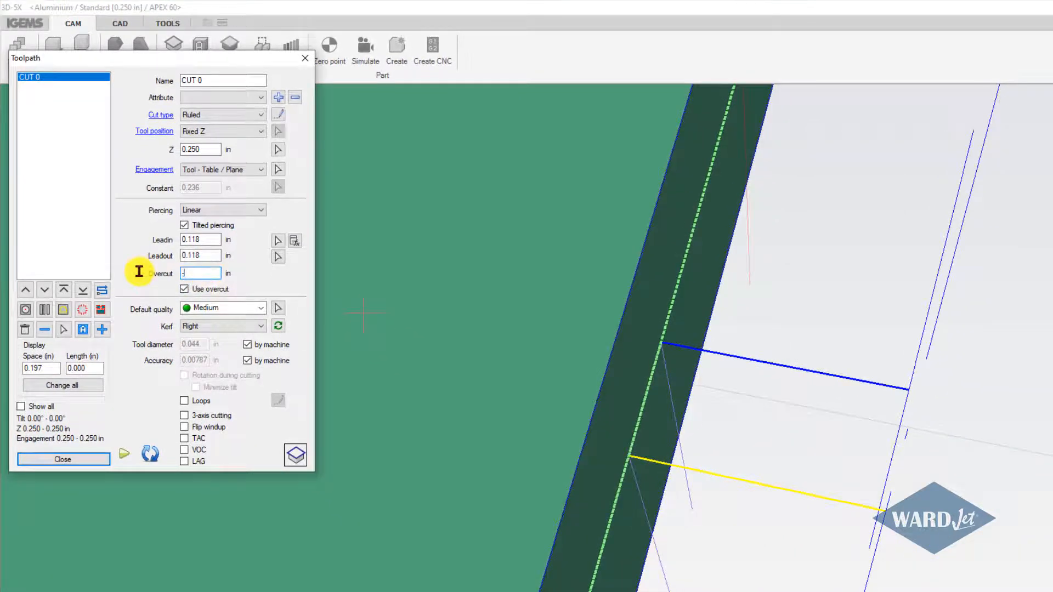
# Set the outer toolpath's overcut to -0.060 in to leave a tab between its leads on the right edge
pyautogui.click(205, 255)
pyautogui.scroll(-4, 614, 336)
pyautogui.moveTo(634, 335); pyautogui.dragTo(653, 404, button='middle')
pyautogui.scroll(7, 685, 329)
pyautogui.scroll(-7, 654, 406)
pyautogui.scroll(8, 653, 388)
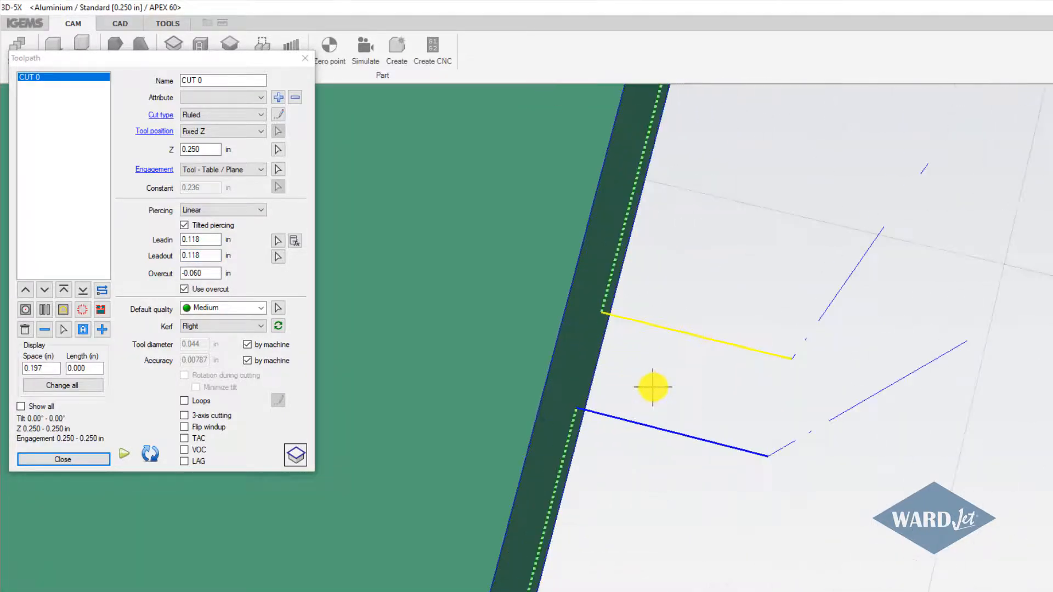
pyautogui.scroll(-6, 653, 387)
pyautogui.moveTo(653, 395); pyautogui.dragTo(816, 386, button='middle')
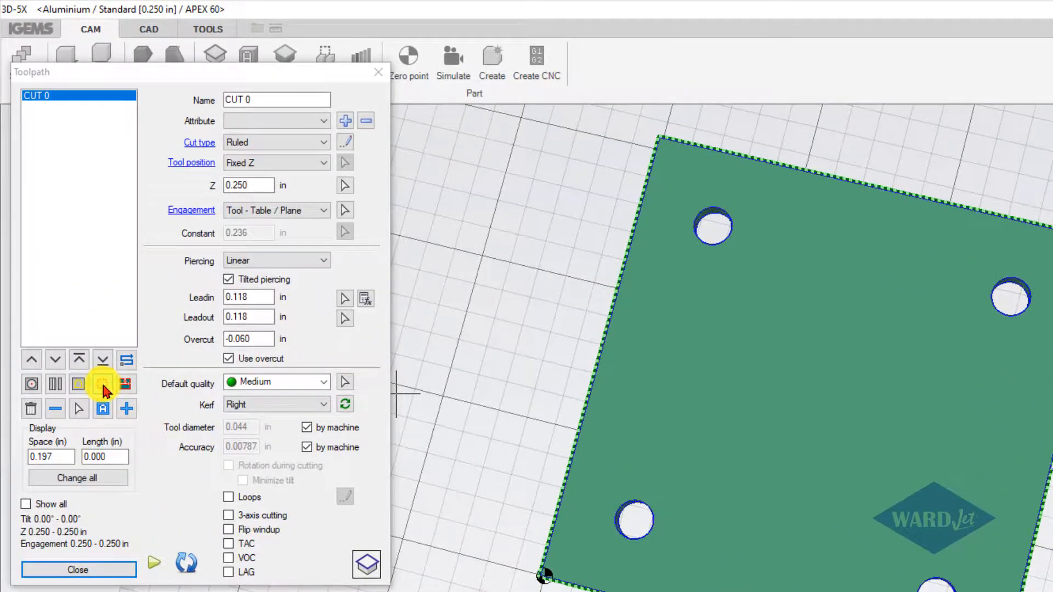
# Add jet off/on micro joints 0.025 in wide near the middle of the plate's left, upper and lower edges
pyautogui.click(101, 385)
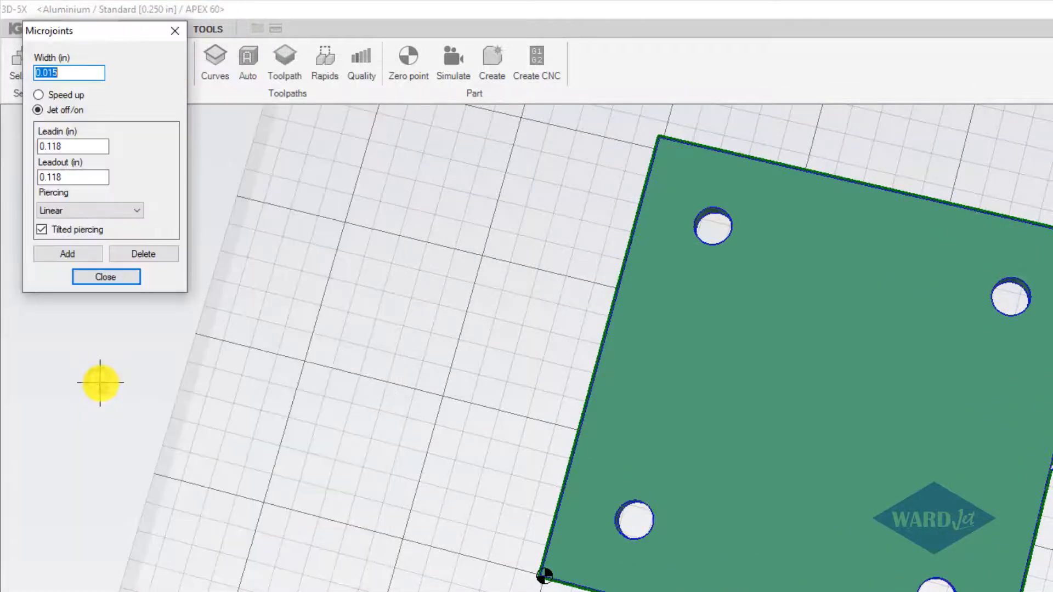
pyautogui.moveTo(101, 30); pyautogui.dragTo(570, 299)
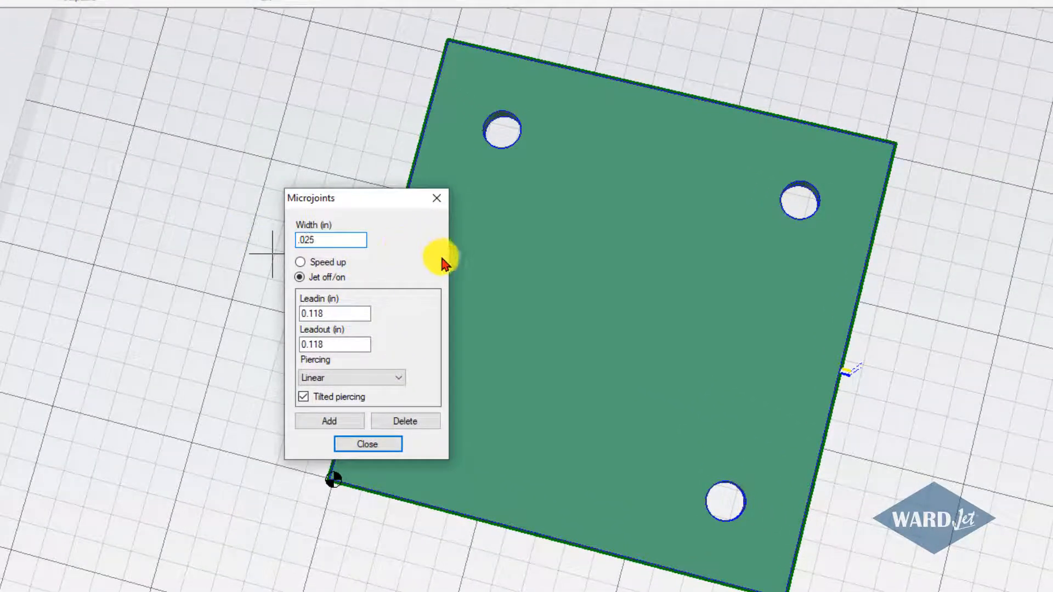
pyautogui.press('Tab')
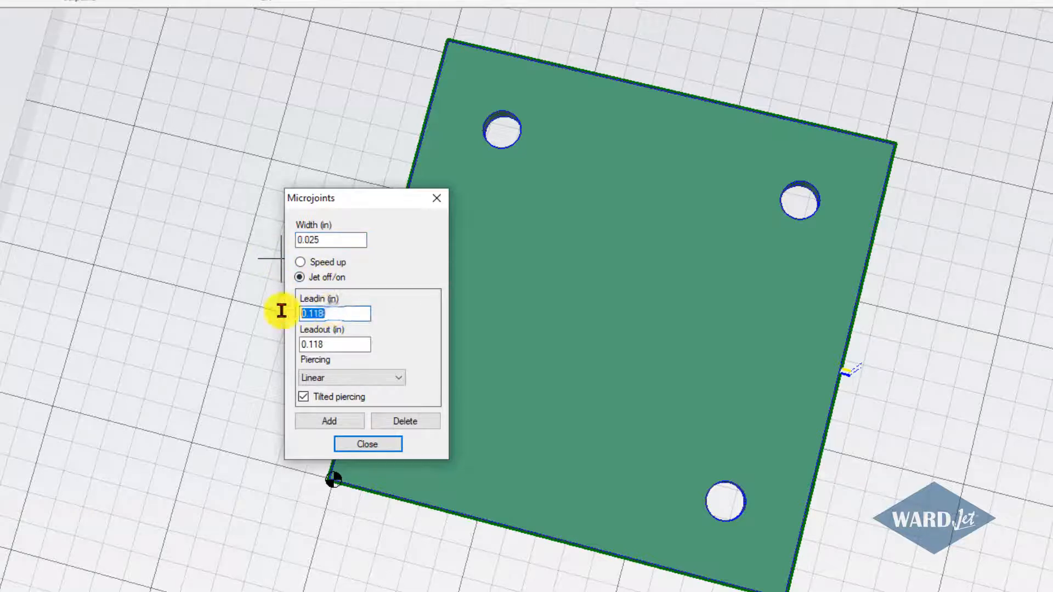
pyautogui.press('Tab')
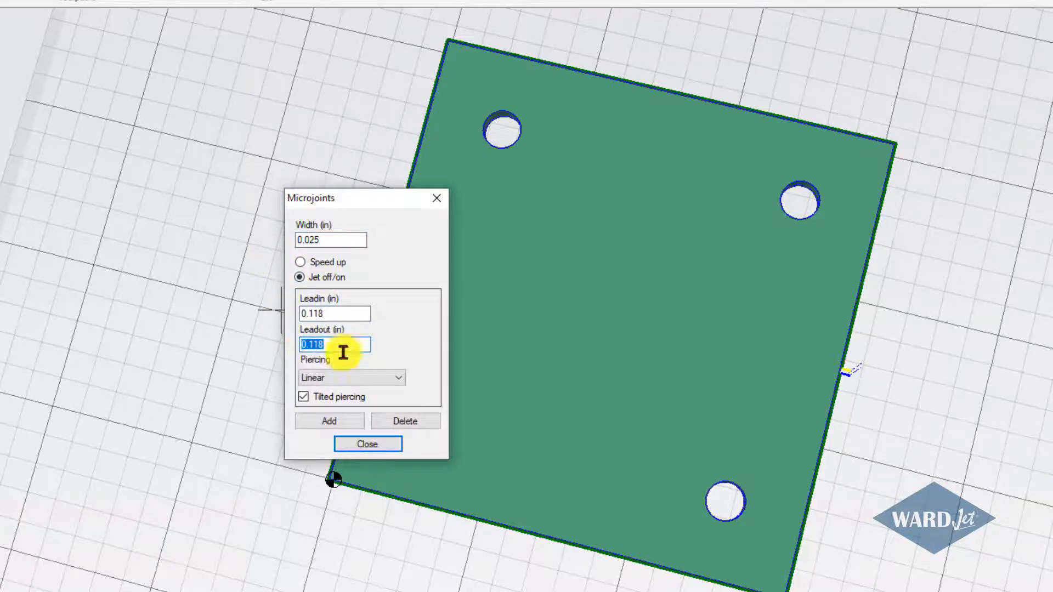
pyautogui.click(346, 431)
pyautogui.click(384, 253)
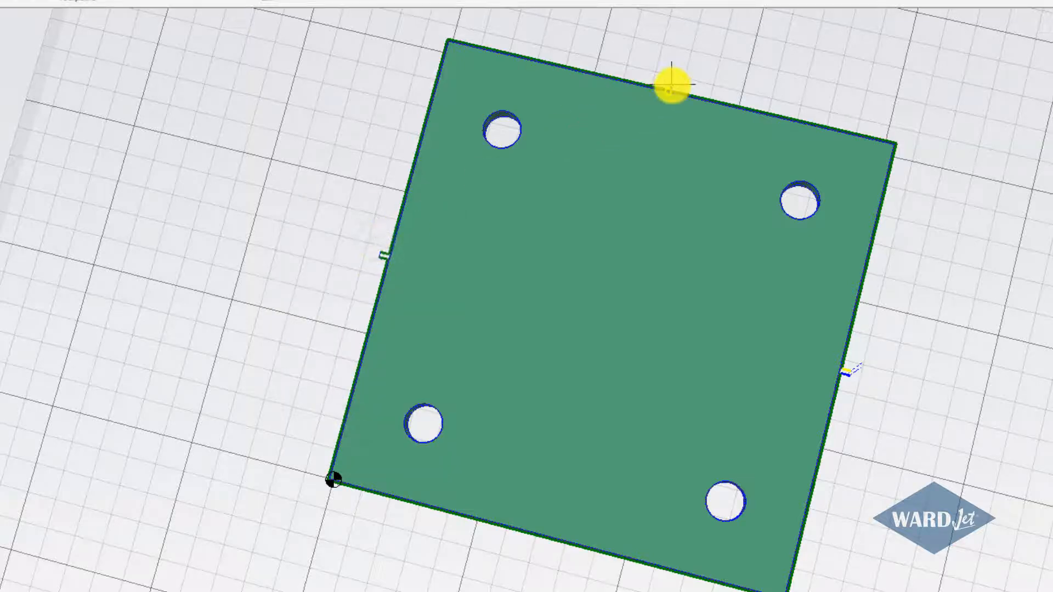
pyautogui.click(671, 85)
pyautogui.click(521, 563)
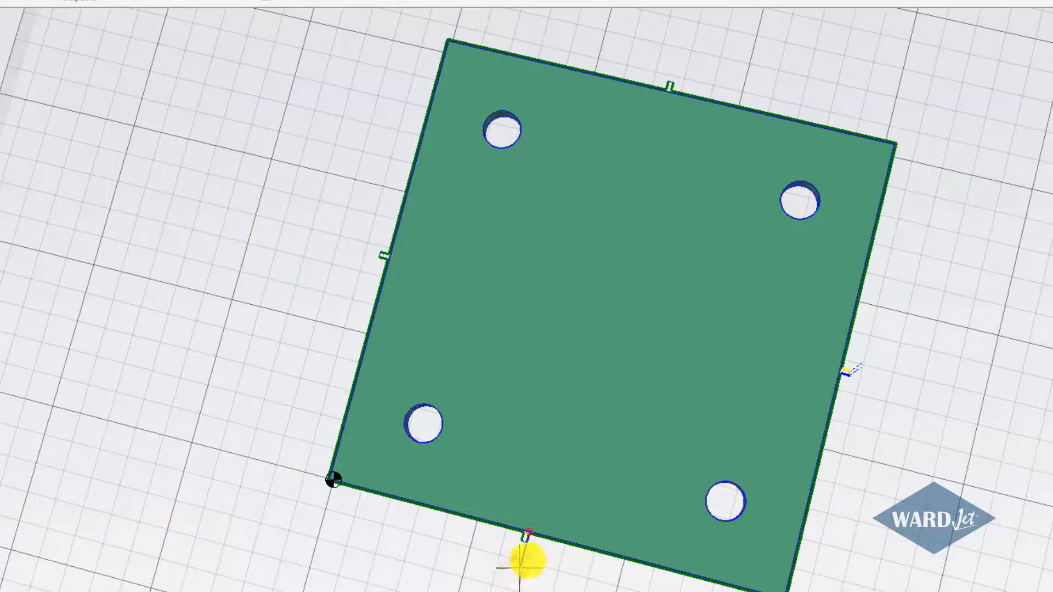
pyautogui.scroll(5, 538, 486)
pyautogui.scroll(1, 536, 422)
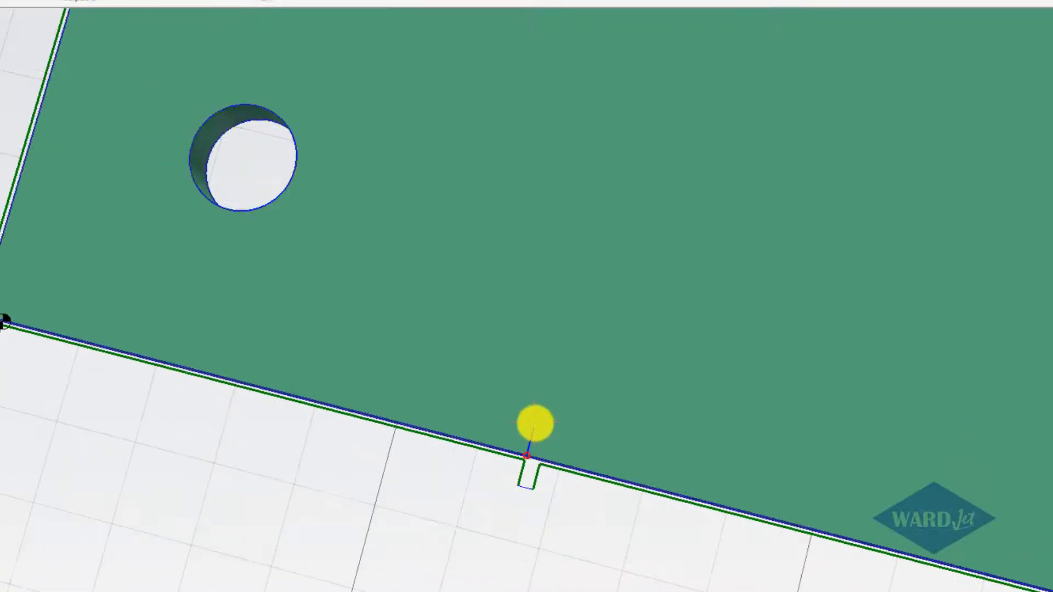
pyautogui.scroll(-6, 536, 422)
pyautogui.rightClick(536, 422)
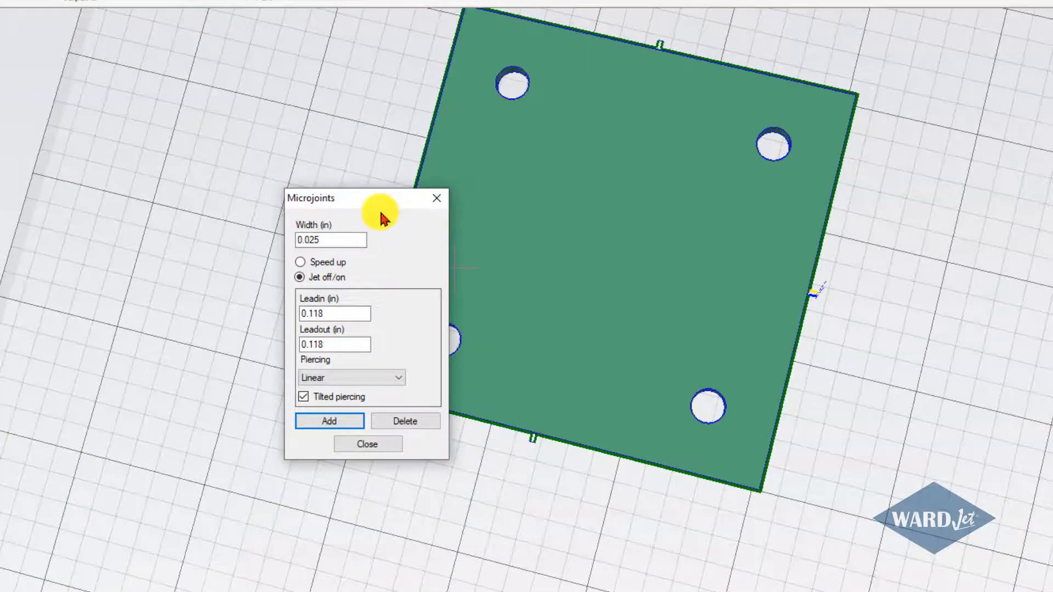
# Delete the three micro joints from the plate's left, upper and lower edges and return to the toolpath settings
pyautogui.moveTo(322, 198); pyautogui.dragTo(216, 171)
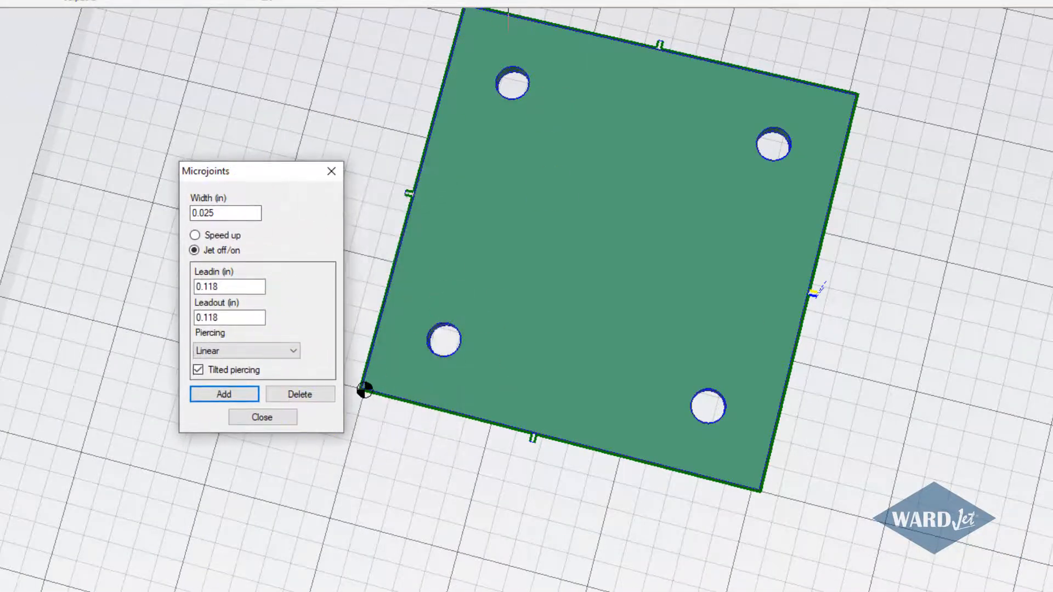
pyautogui.click(303, 399)
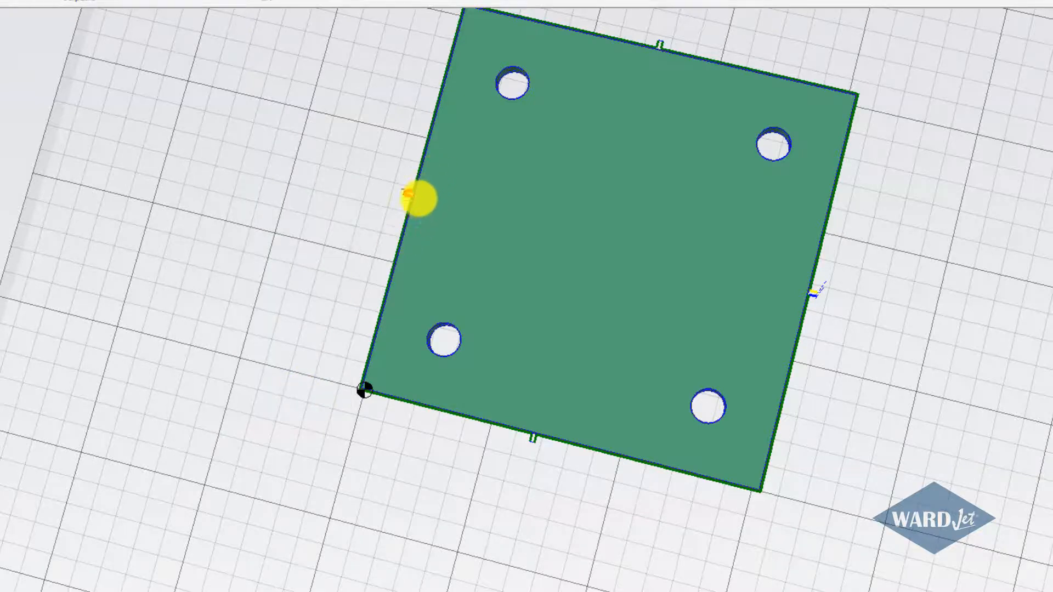
pyautogui.scroll(6, 411, 181)
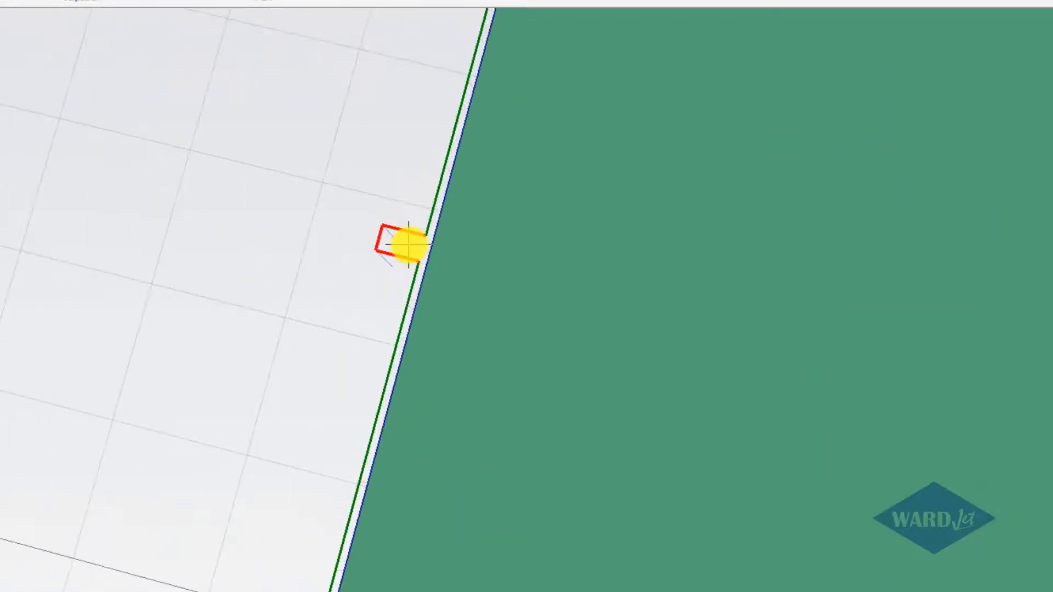
pyautogui.scroll(-6, 408, 244)
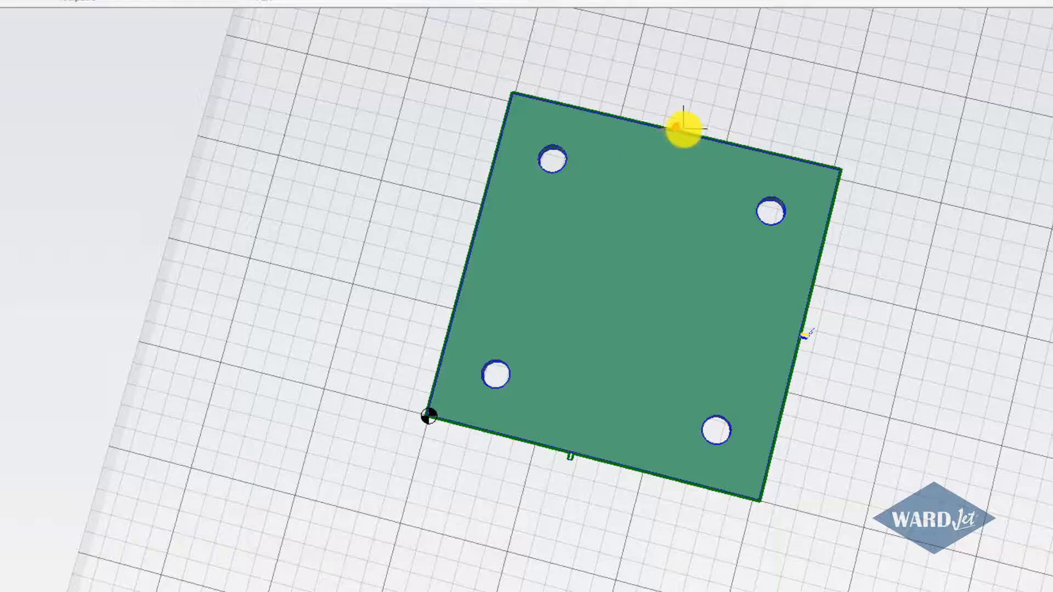
pyautogui.moveTo(593, 374); pyautogui.dragTo(493, 322, button='middle')
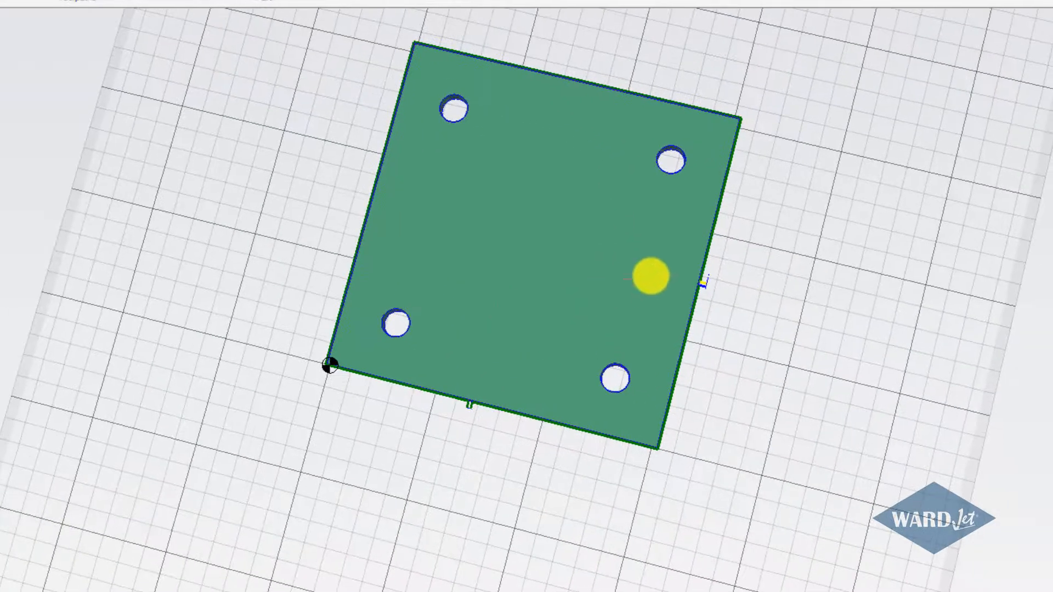
pyautogui.scroll(3, 702, 284)
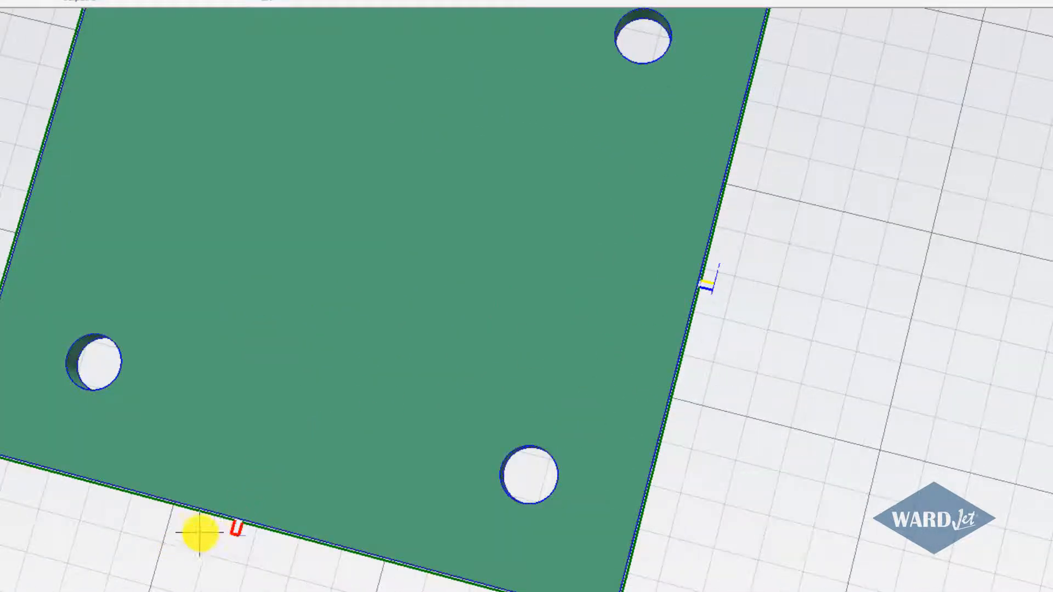
pyautogui.scroll(1, 699, 281)
pyautogui.scroll(-1, 287, 500)
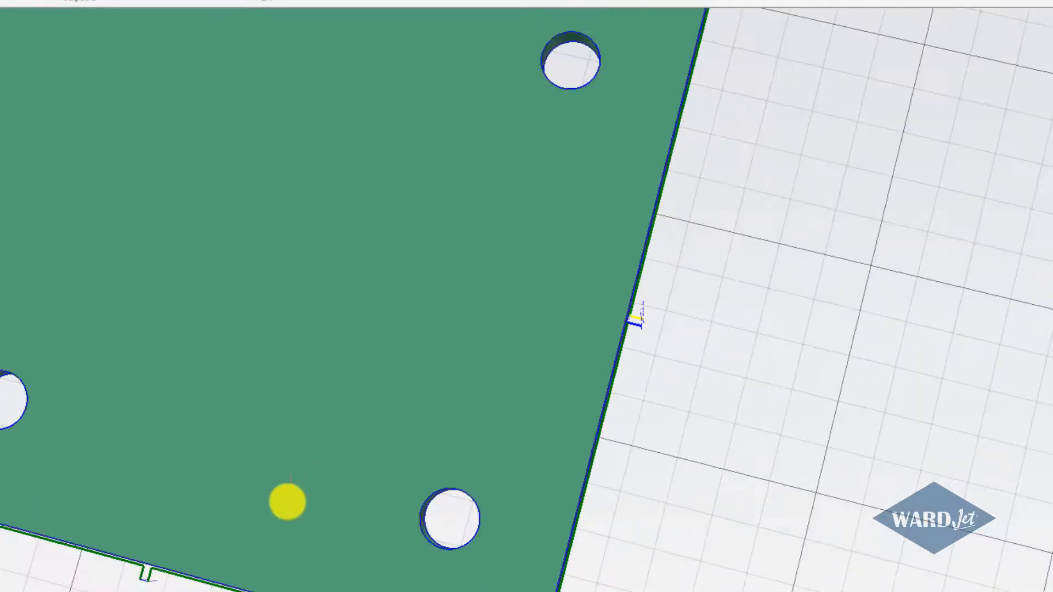
pyautogui.click(142, 576)
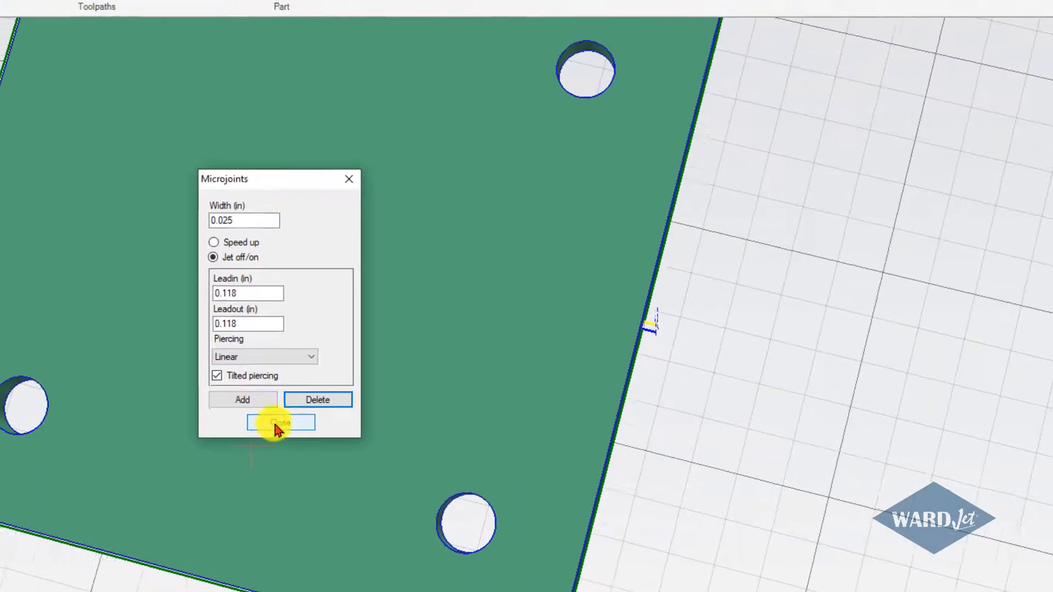
pyautogui.click(257, 418)
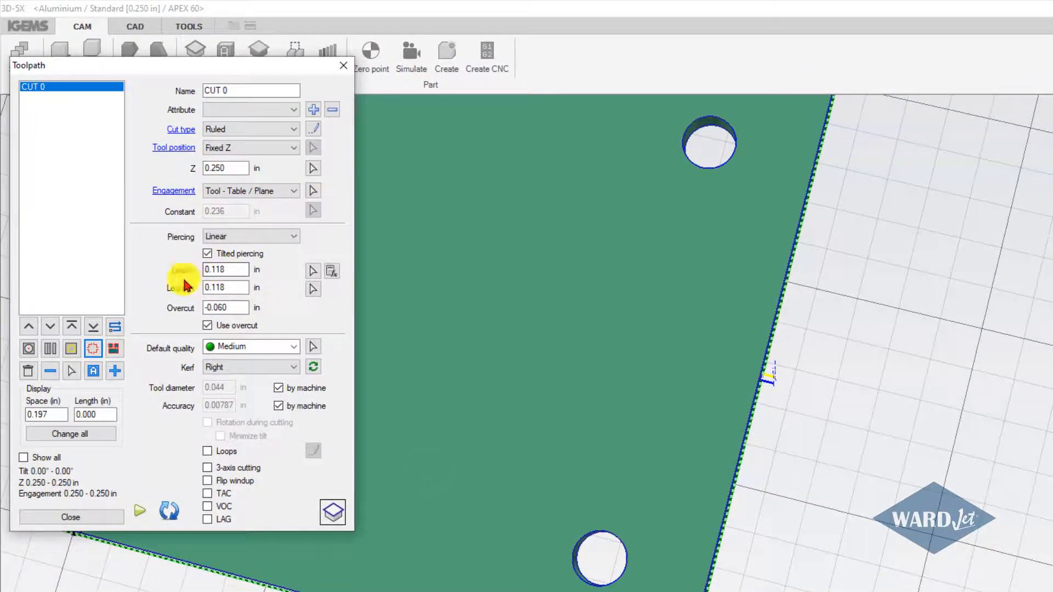
# Examine the outer toolpath's negative overcut setting together with the lead gap on the plate's right edge
pyautogui.moveTo(175, 66); pyautogui.dragTo(250, 97)
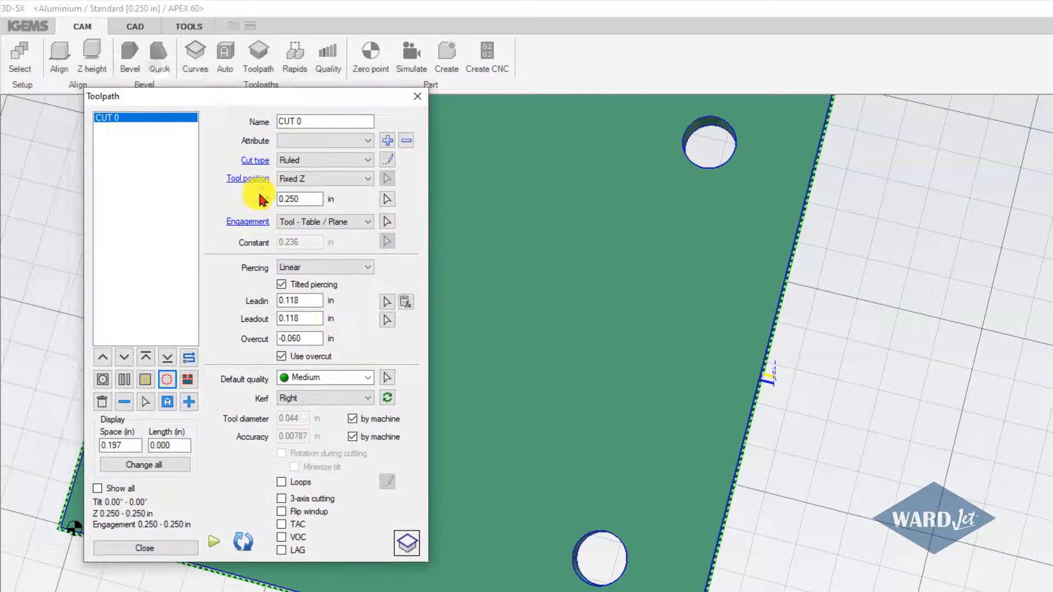
pyautogui.moveTo(314, 339); pyautogui.dragTo(263, 341)
pyautogui.write('-')
pyautogui.scroll(4, 736, 390)
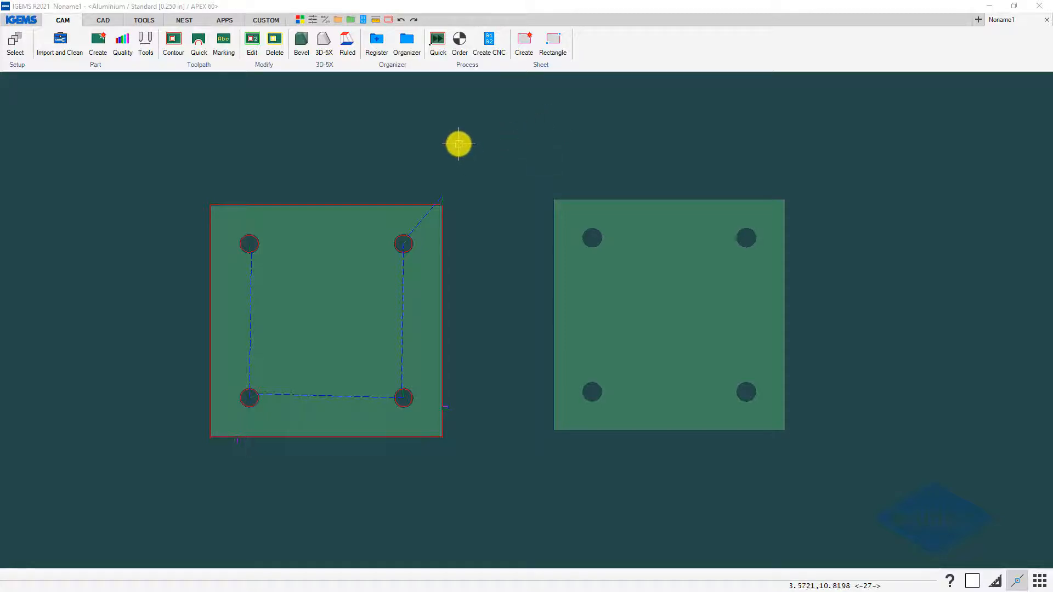
# Review the Jet off/on and Speed up options of the 2D micro joints command, including the speed-up width, without inserting any
pyautogui.click(267, 67)
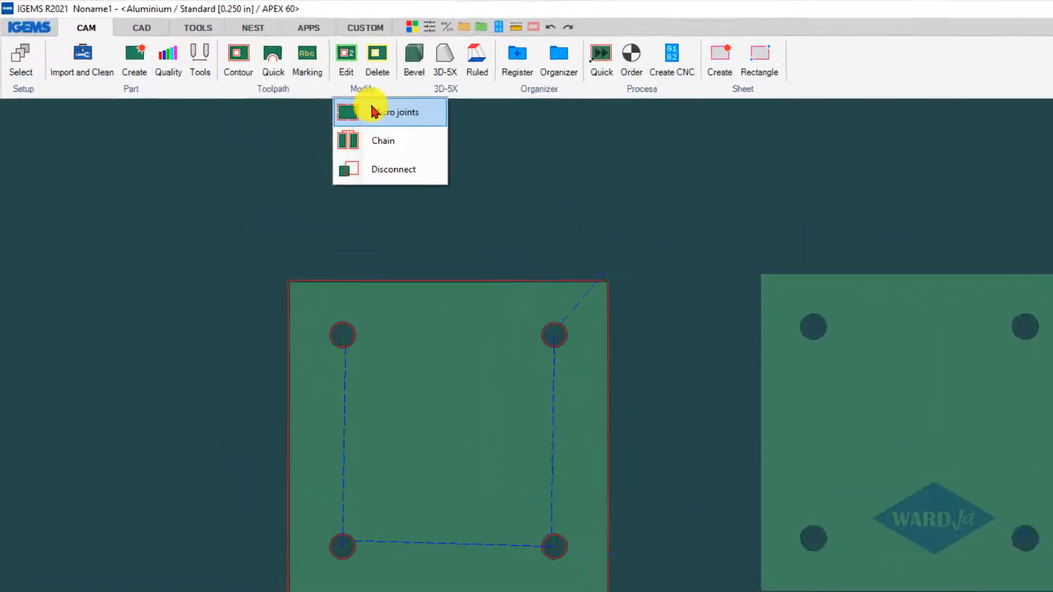
pyautogui.click(277, 83)
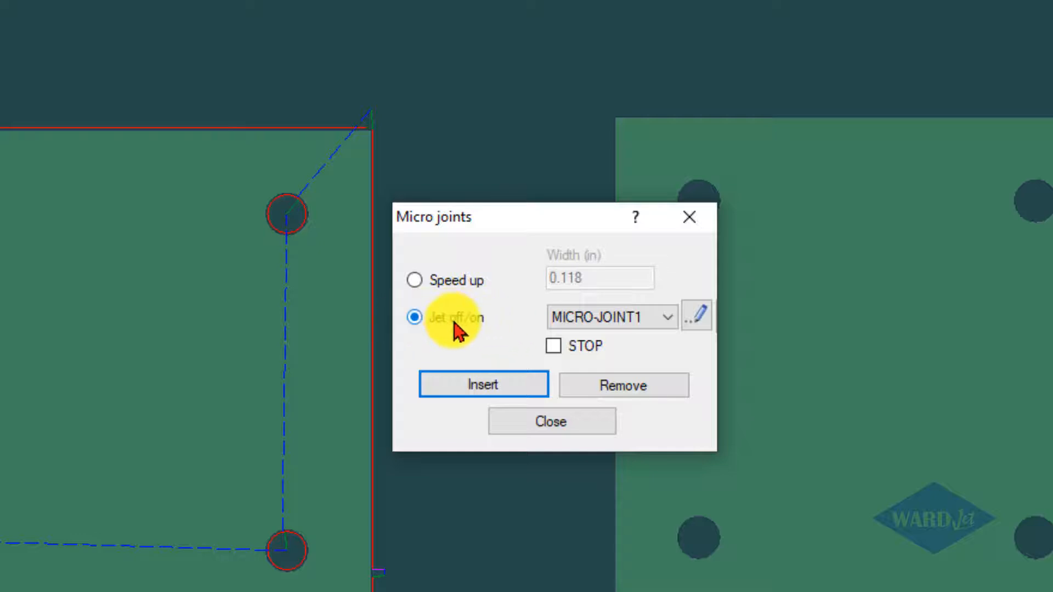
pyautogui.click(417, 328)
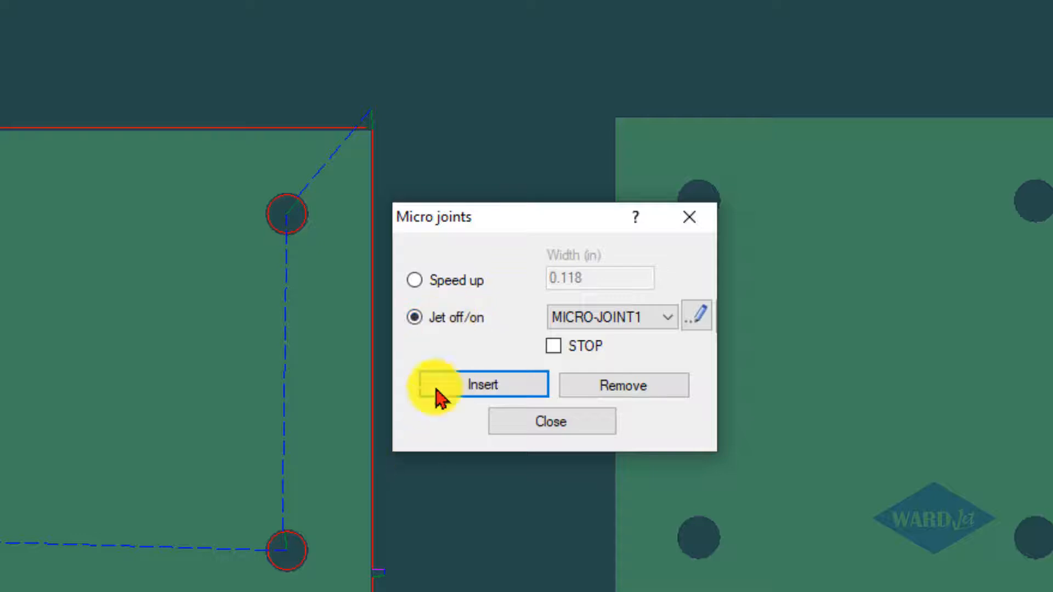
pyautogui.click(437, 329)
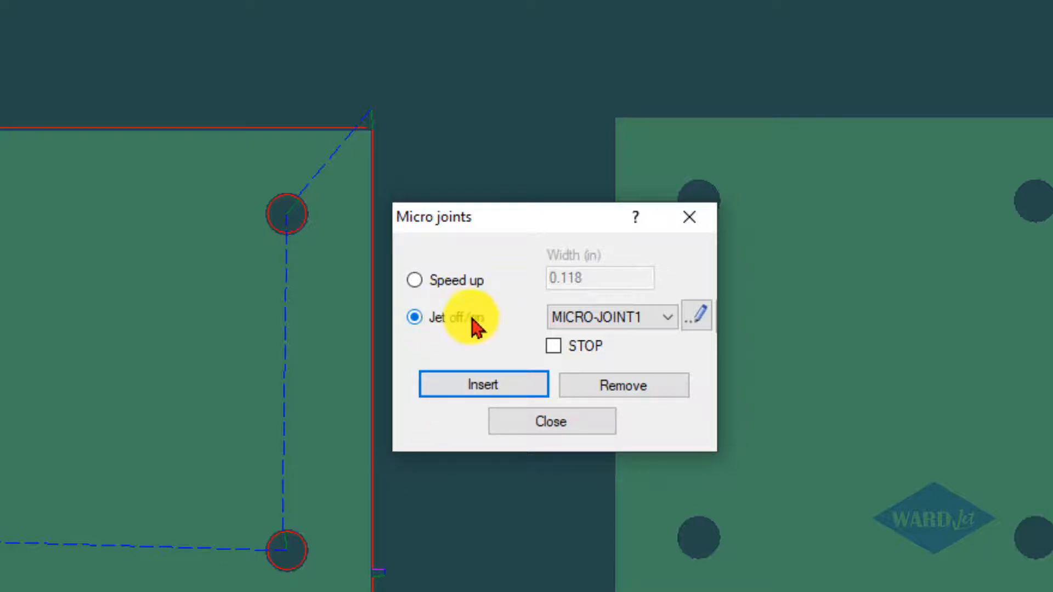
pyautogui.click(415, 281)
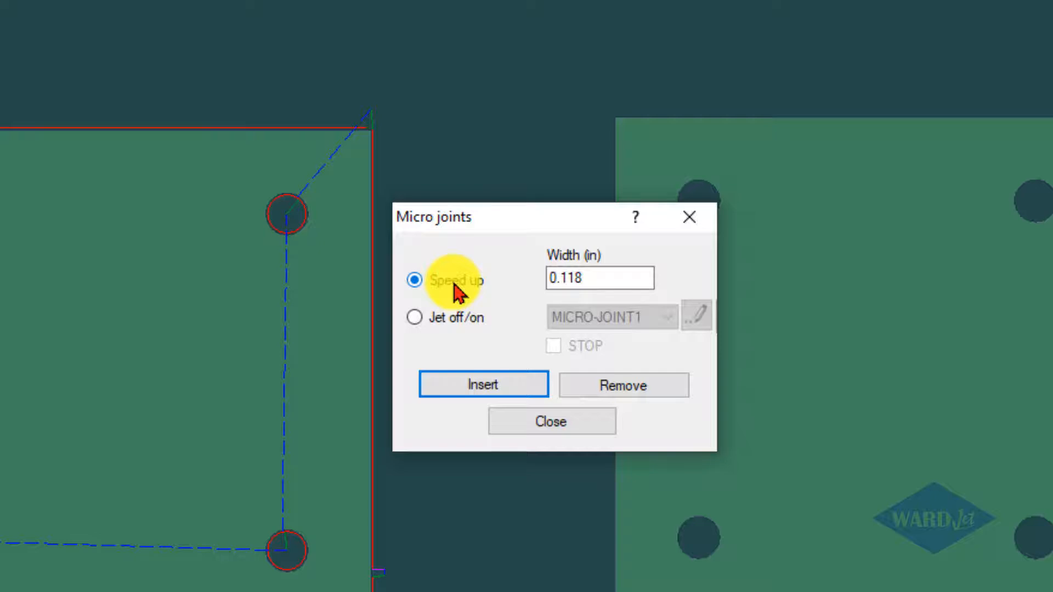
pyautogui.moveTo(597, 280); pyautogui.dragTo(545, 282)
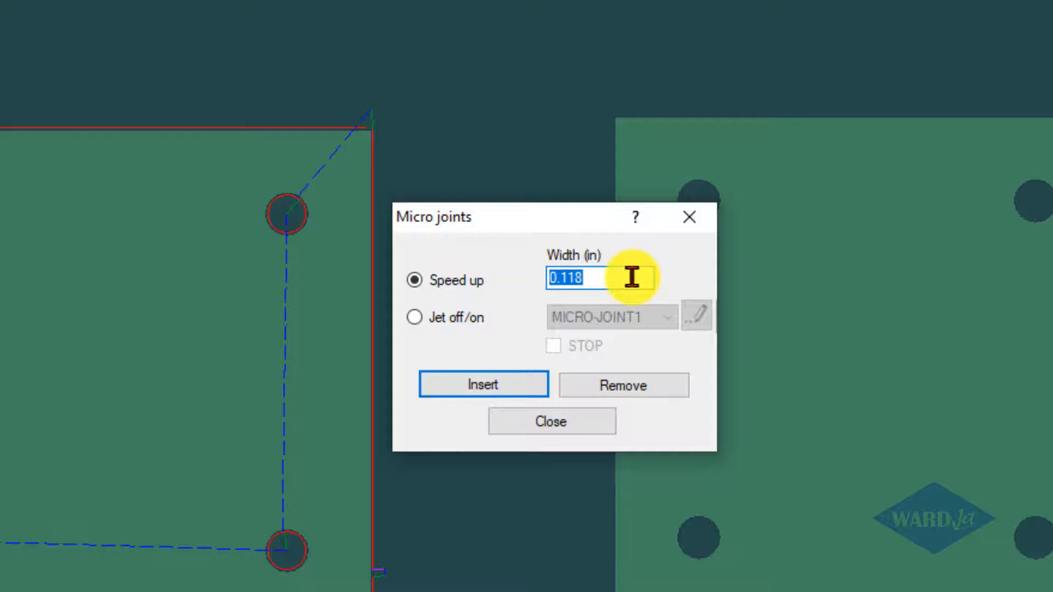
pyautogui.click(565, 431)
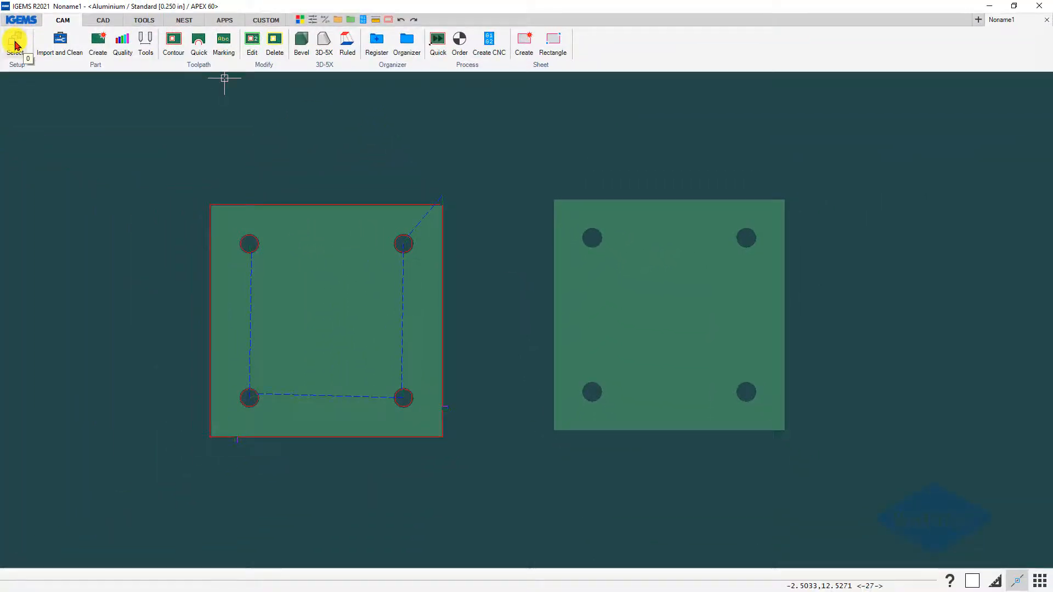
# Review the rapid speed in the APEX 60 machine's Speeds settings, and leave the machine setup without saving
pyautogui.click(15, 44)
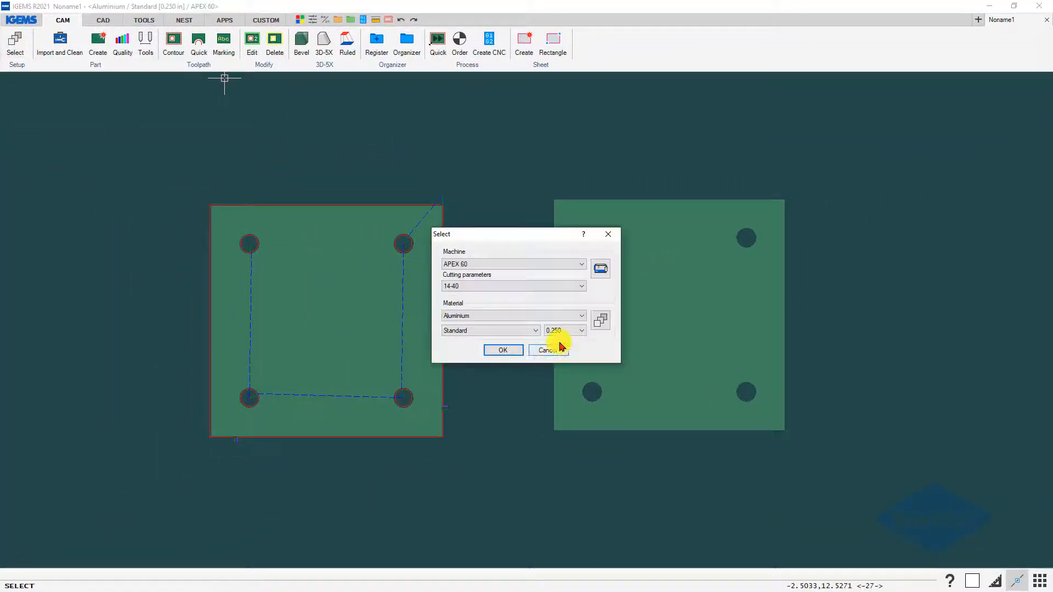
pyautogui.click(598, 269)
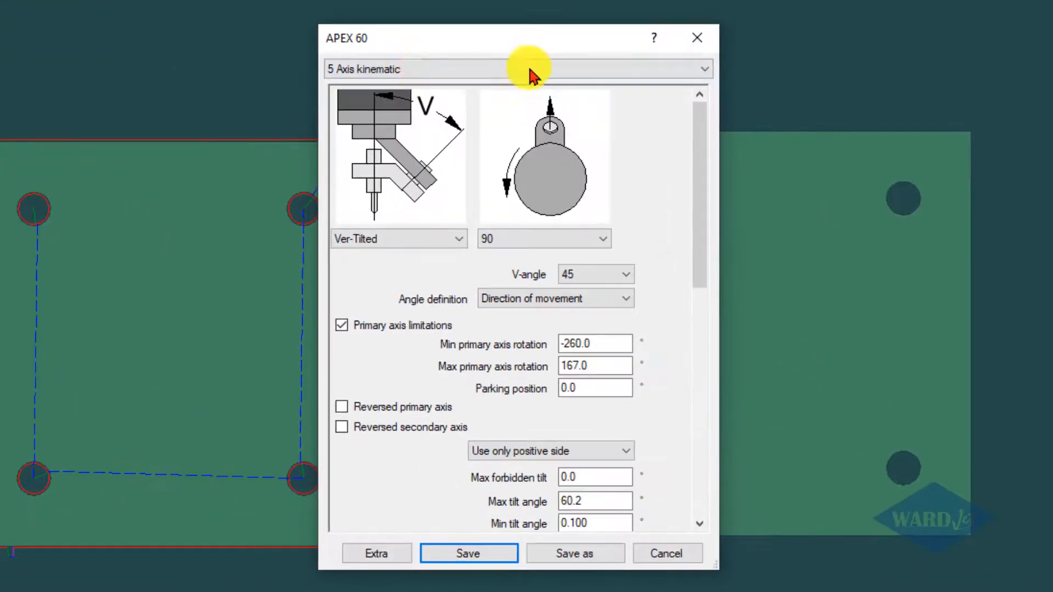
pyautogui.click(393, 70)
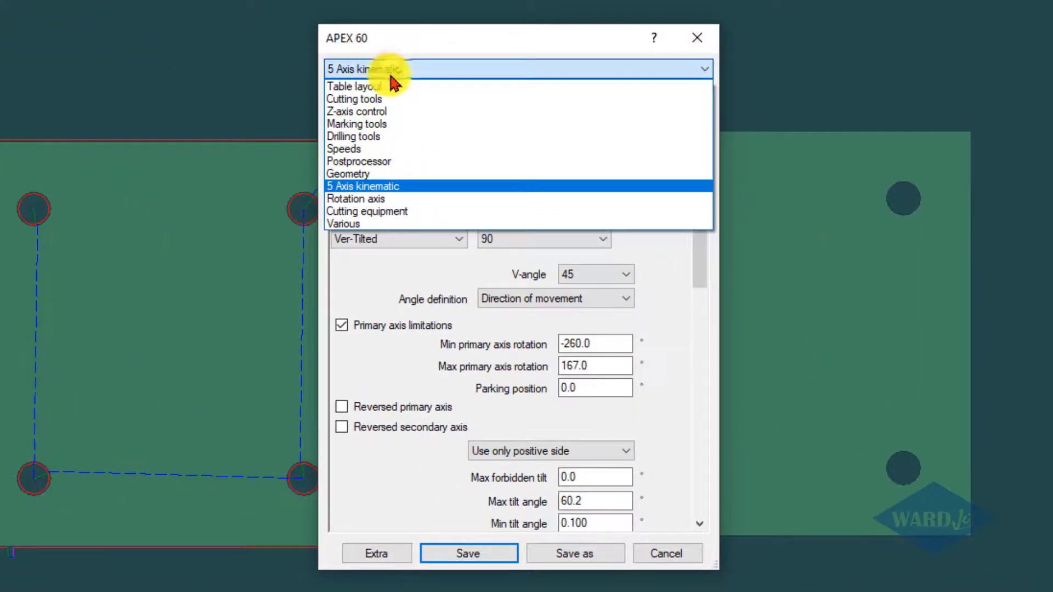
pyautogui.click(371, 144)
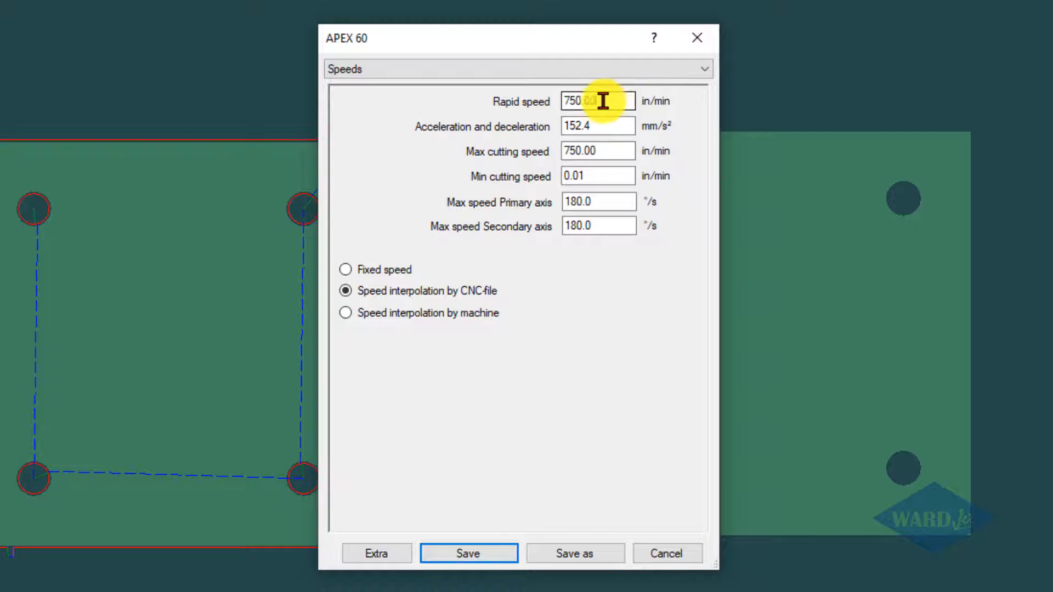
pyautogui.moveTo(600, 100); pyautogui.dragTo(539, 118)
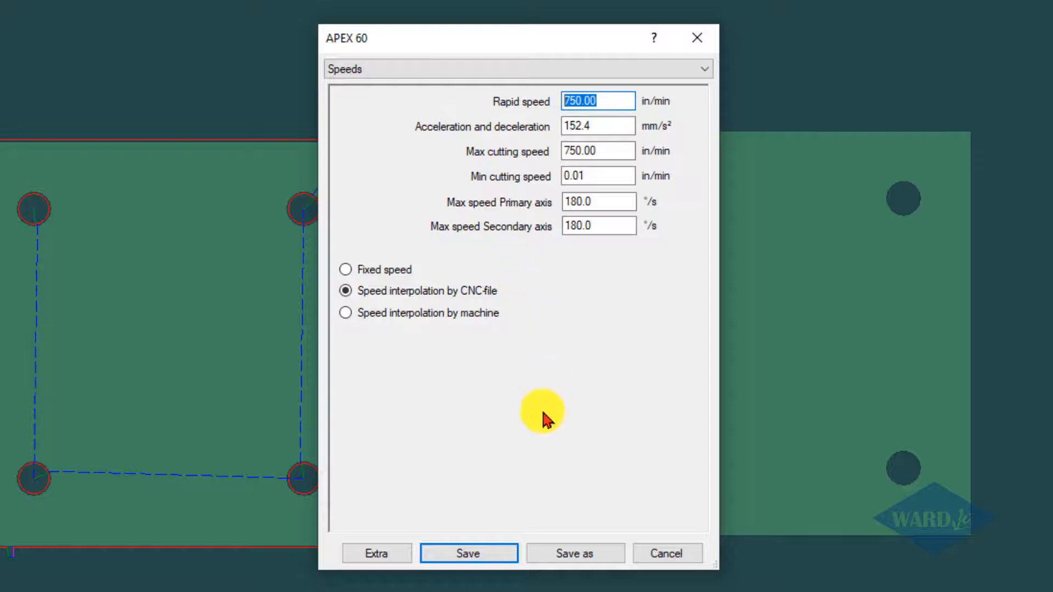
pyautogui.click(666, 555)
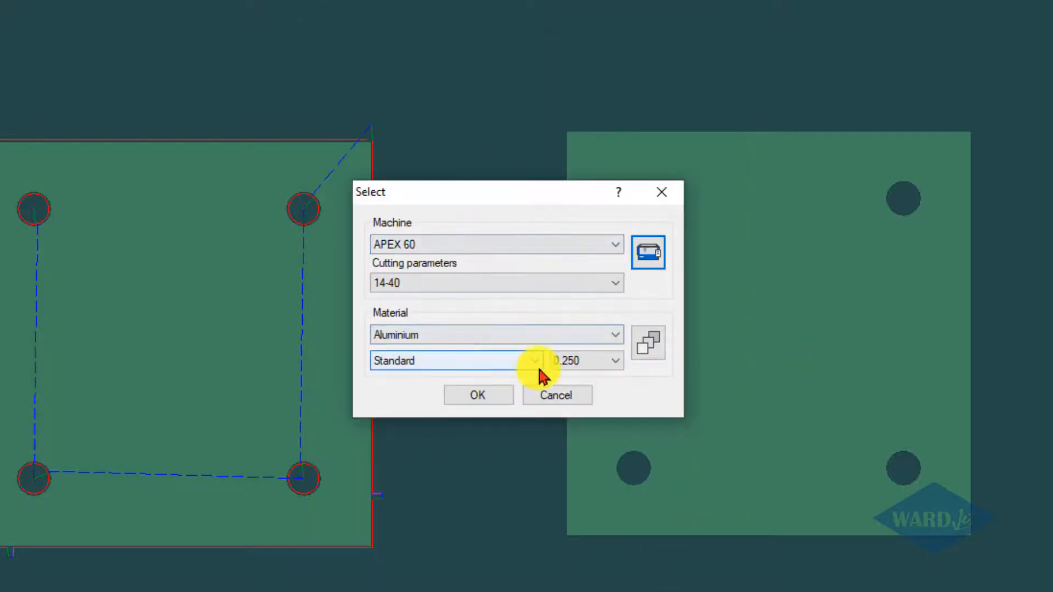
pyautogui.click(568, 407)
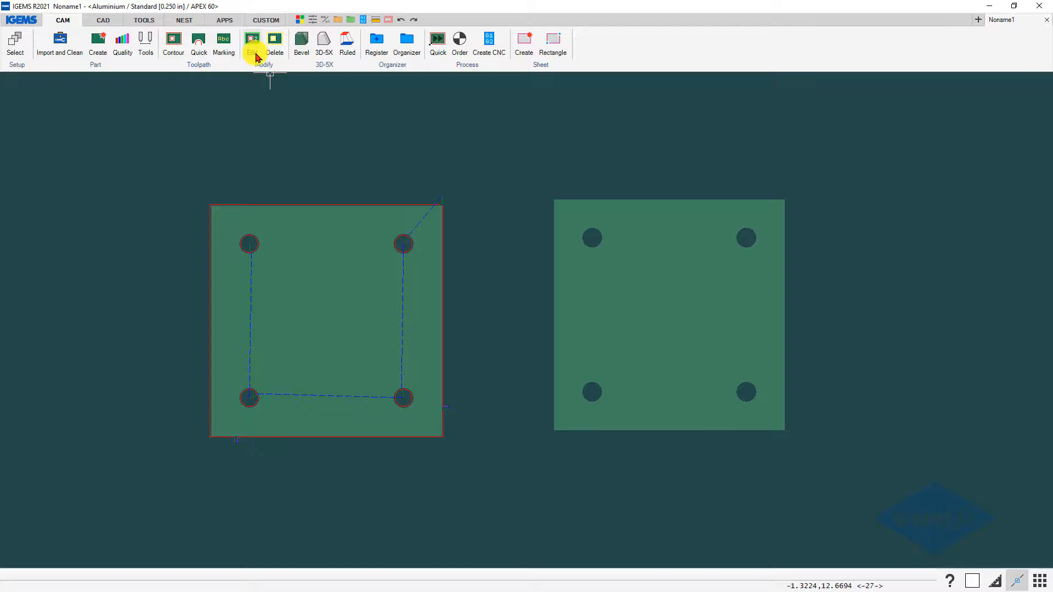
# Insert a Speed up micro joint 0.118 in wide on the lower half of the left plate's right edge
pyautogui.click(265, 65)
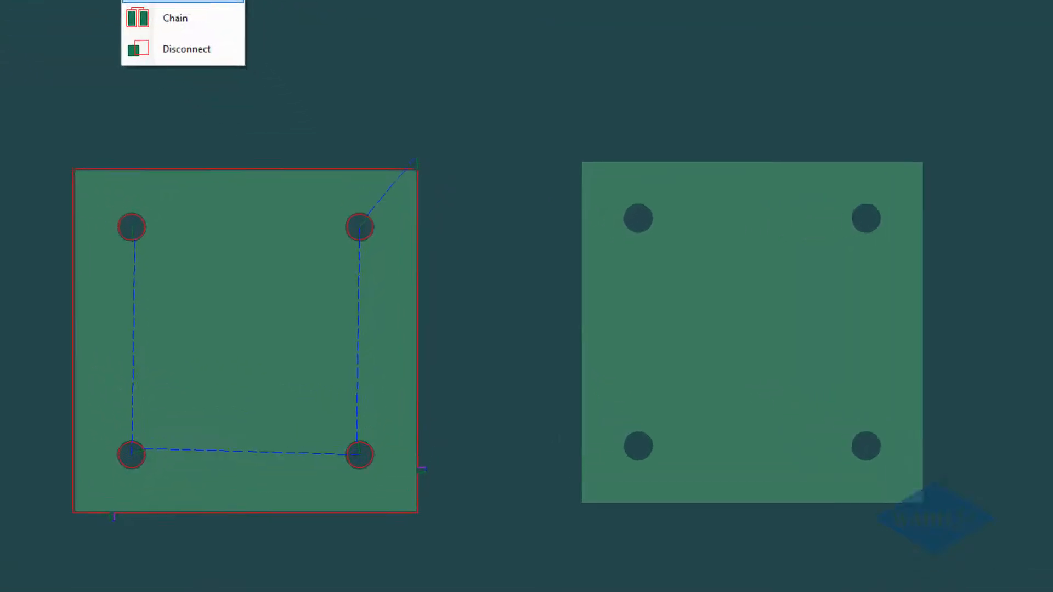
pyautogui.click(282, 77)
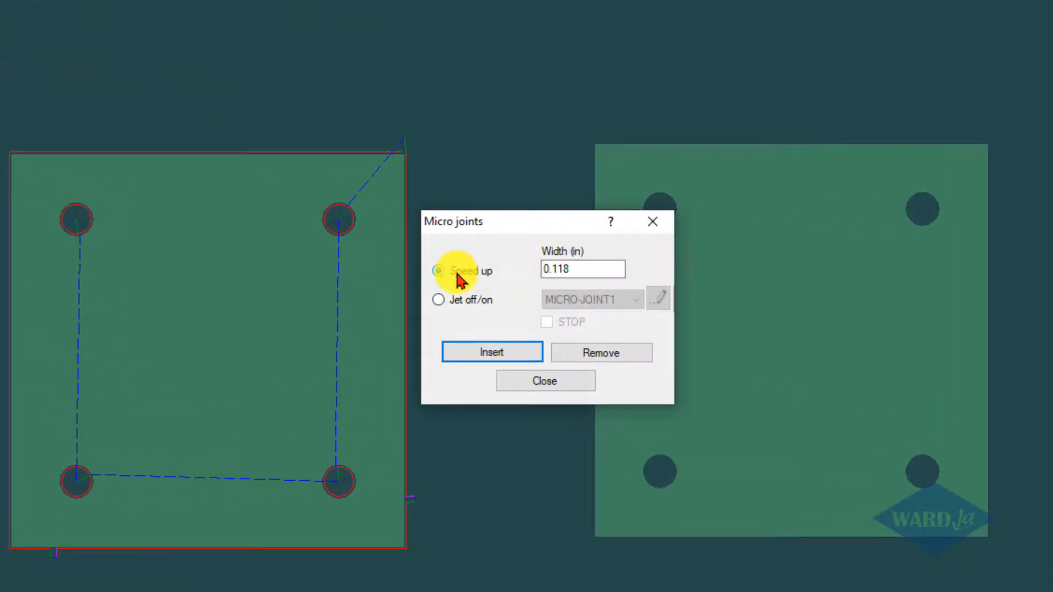
pyautogui.doubleClick(571, 269)
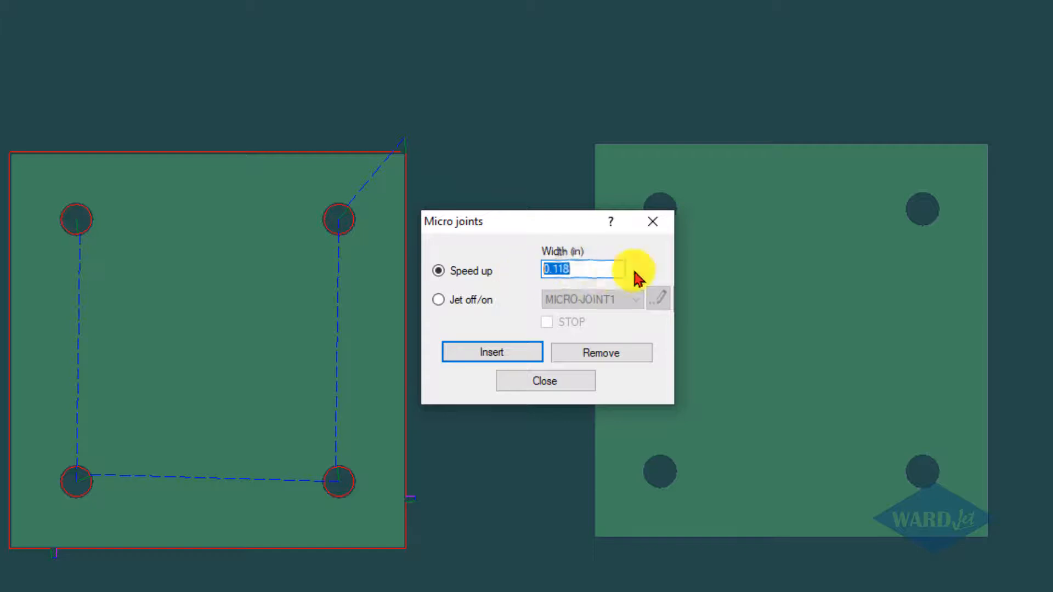
pyautogui.click(515, 356)
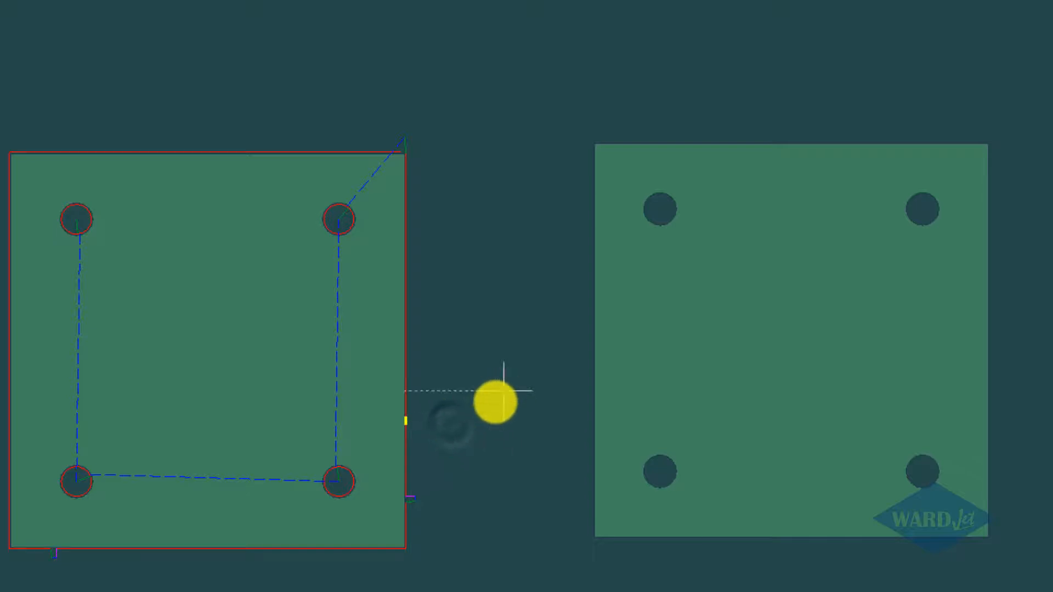
pyautogui.scroll(3, 426, 427)
pyautogui.scroll(3, 406, 423)
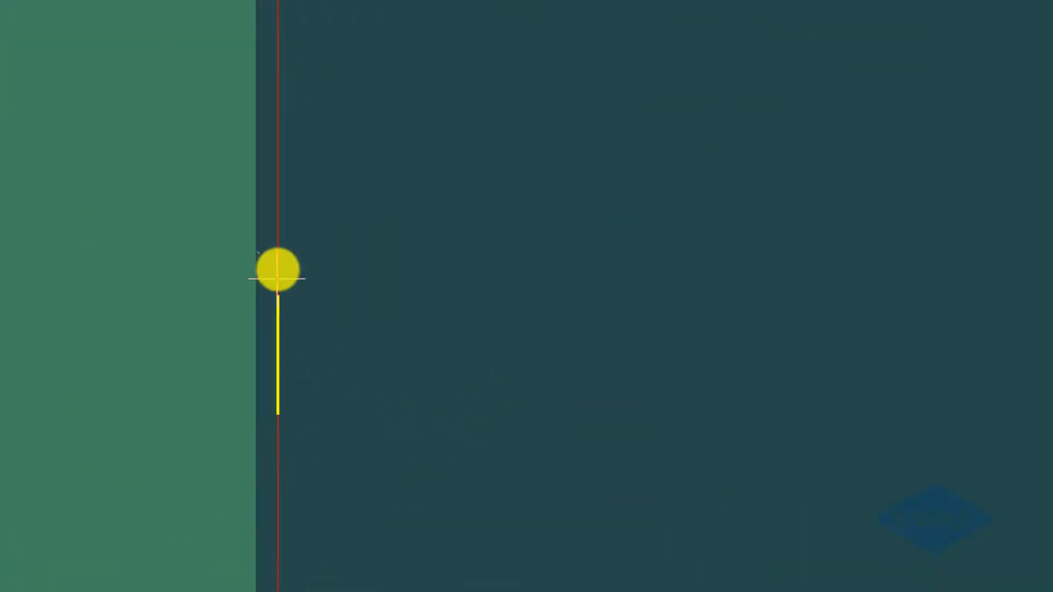
pyautogui.scroll(-1, 340, 363)
pyautogui.scroll(-3, 339, 364)
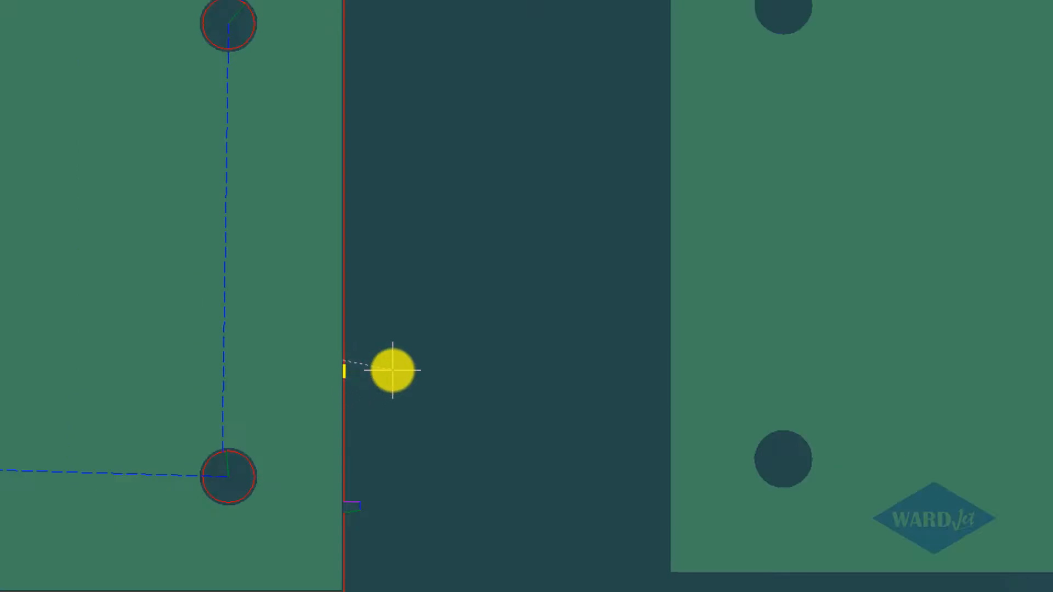
pyautogui.click(393, 369)
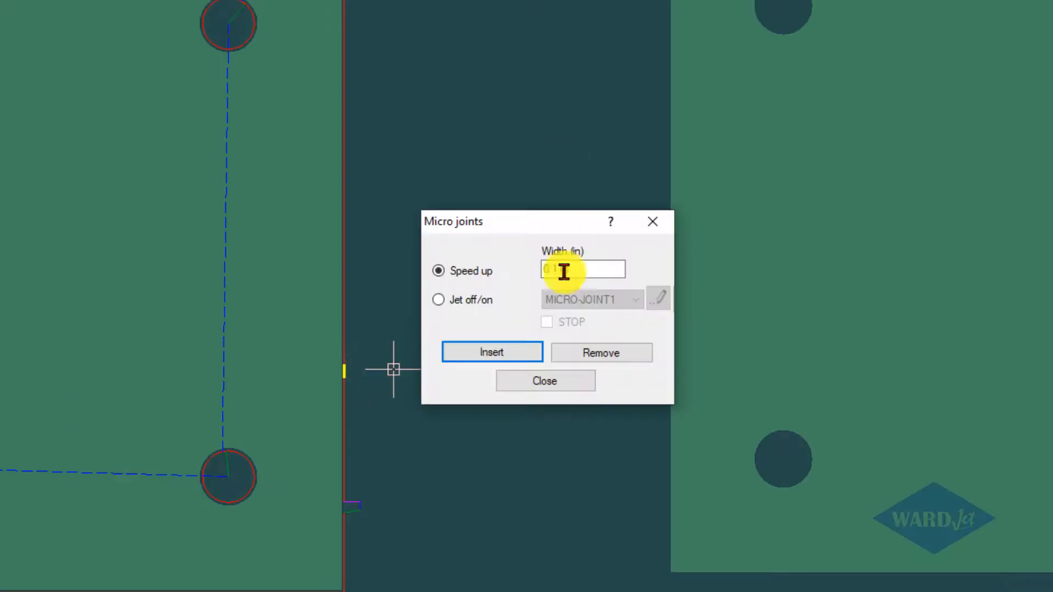
pyautogui.click(560, 380)
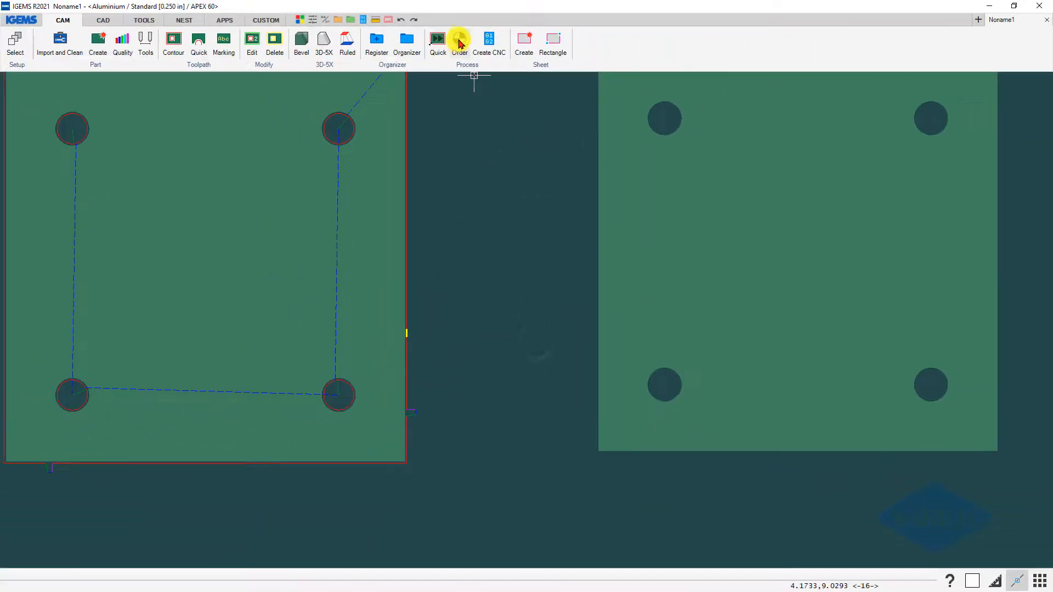
# Set the cut order for the left plate and open the simulation of its CNC code
pyautogui.click(460, 44)
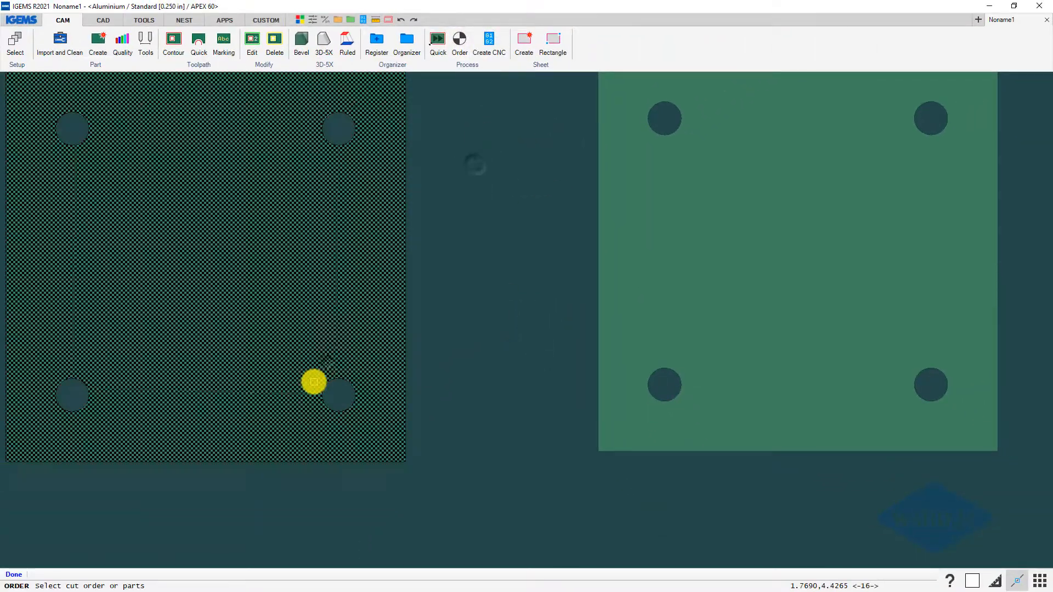
pyautogui.click(314, 379)
pyautogui.click(201, 236)
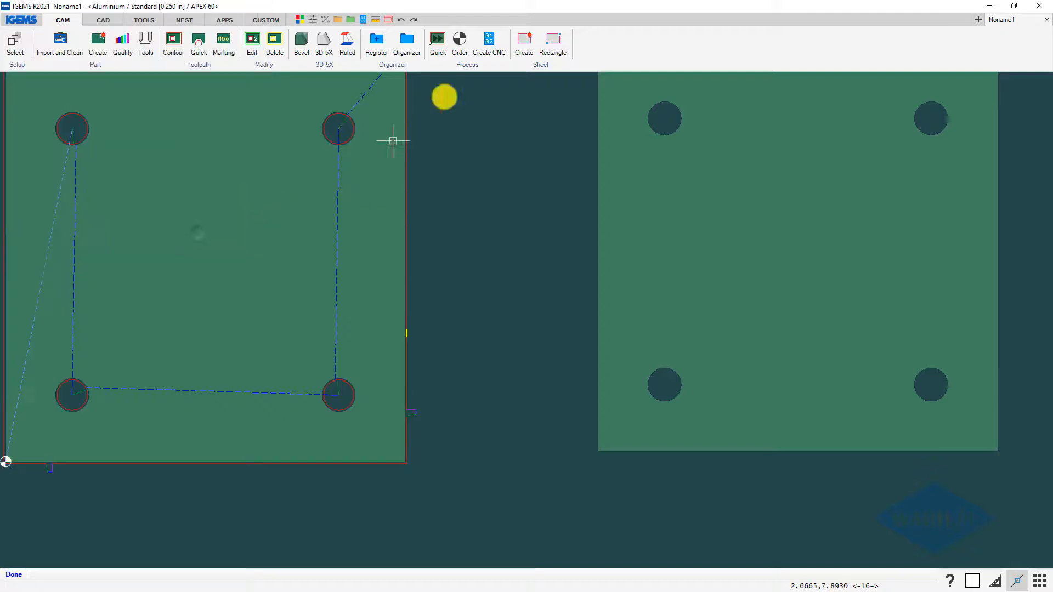
pyautogui.click(489, 40)
pyautogui.click(528, 210)
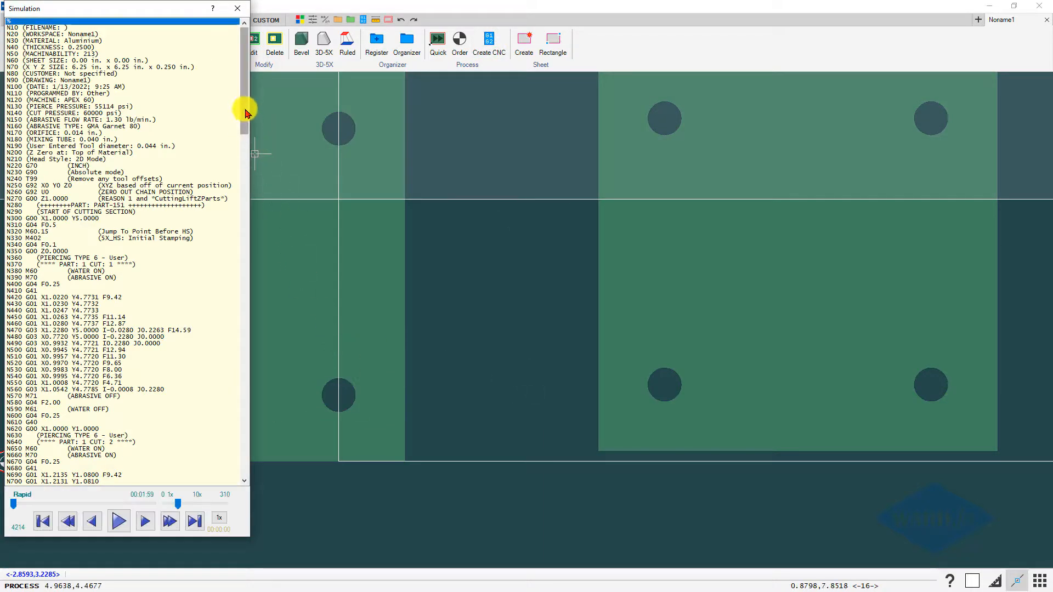
# Step through the simulated code of cut 5 along the plate's right edge to the speed-up line N1590
pyautogui.moveTo(289, 167); pyautogui.dragTo(420, 183, button='middle')
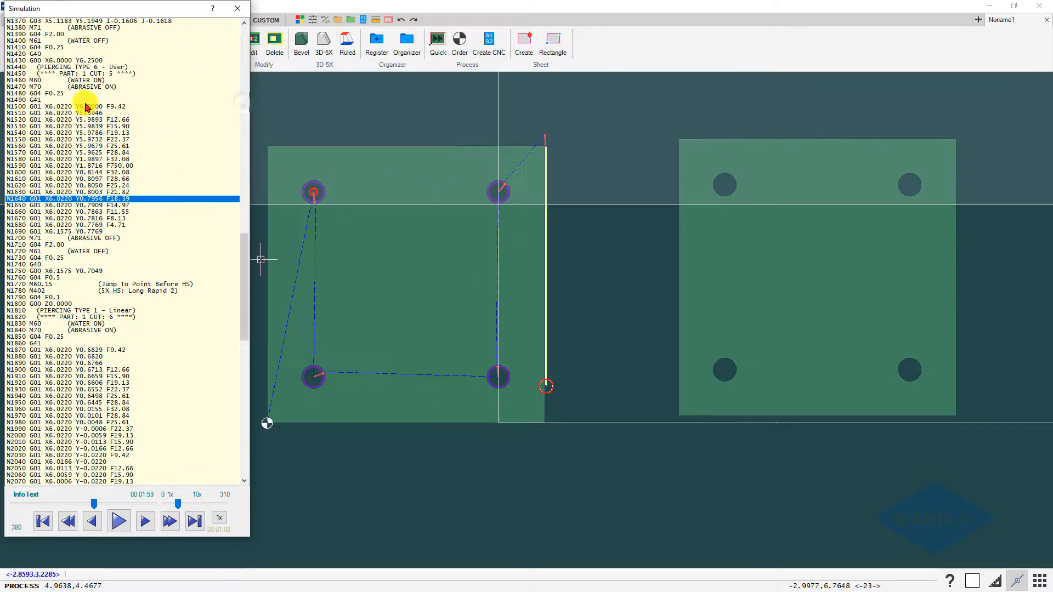
pyautogui.click(87, 100)
pyautogui.click(89, 61)
pyautogui.click(89, 113)
pyautogui.click(88, 173)
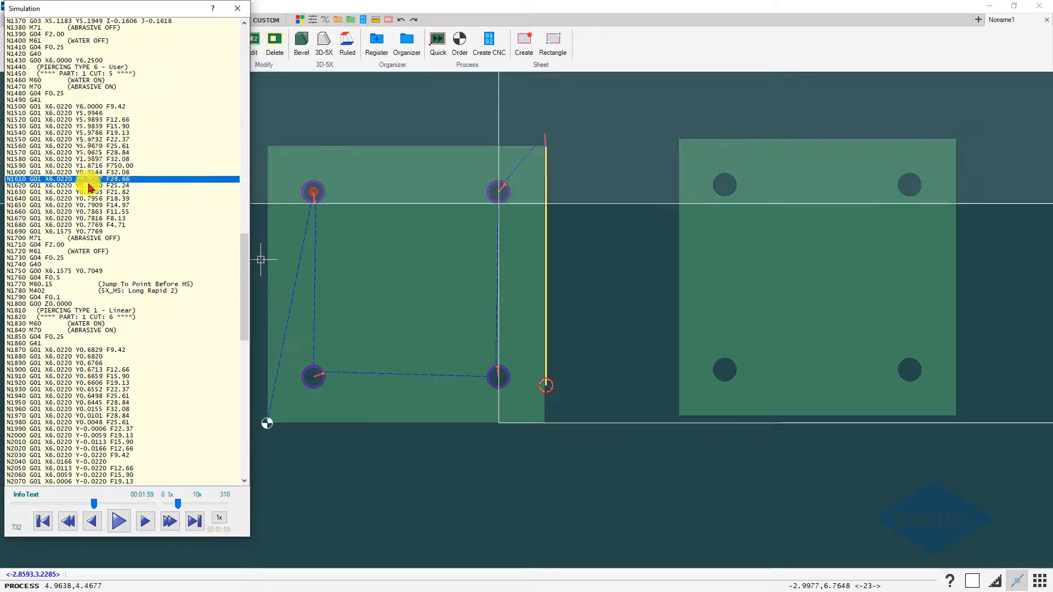
pyautogui.click(94, 198)
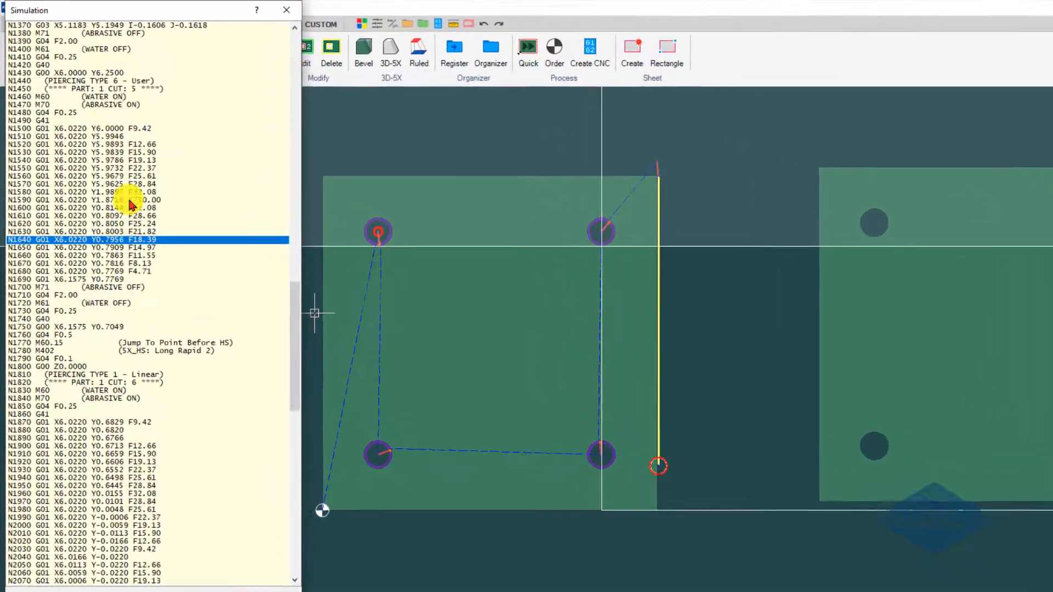
pyautogui.click(109, 166)
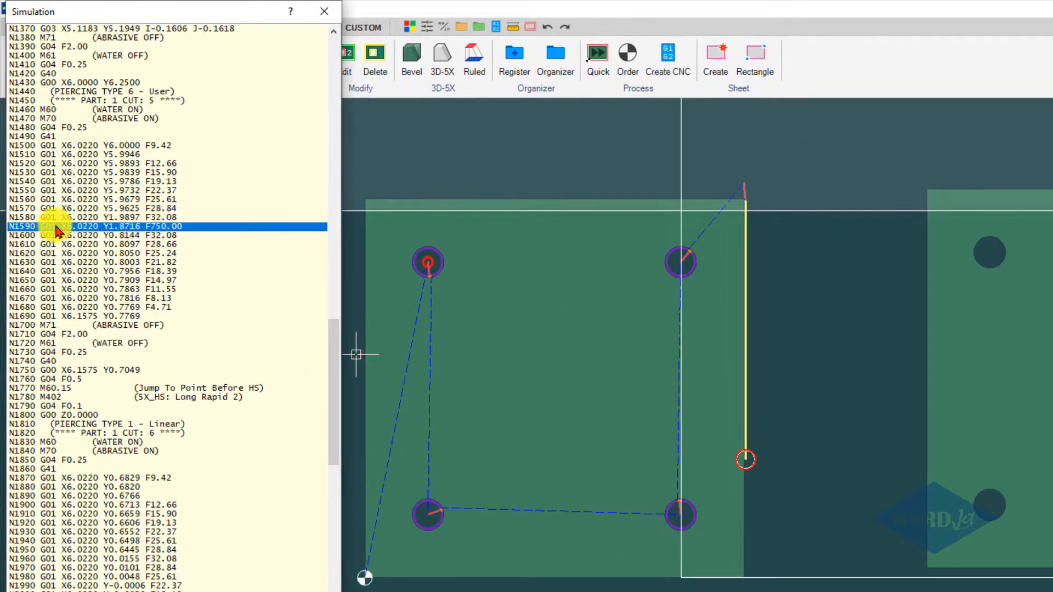
# Compare the simulated head positions at code lines N1580 and N1590, where the speed-up micro joint starts and ends
pyautogui.scroll(1, 734, 382)
pyautogui.moveTo(720, 371); pyautogui.dragTo(472, 195, button='middle')
pyautogui.scroll(-1, 476, 193)
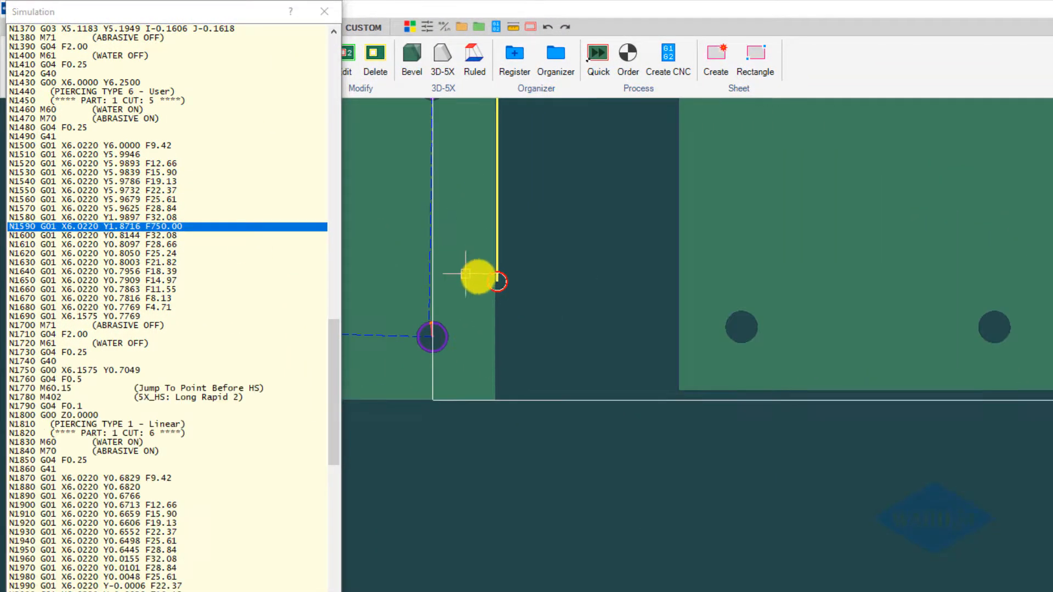
pyautogui.scroll(5, 465, 274)
pyautogui.click(176, 218)
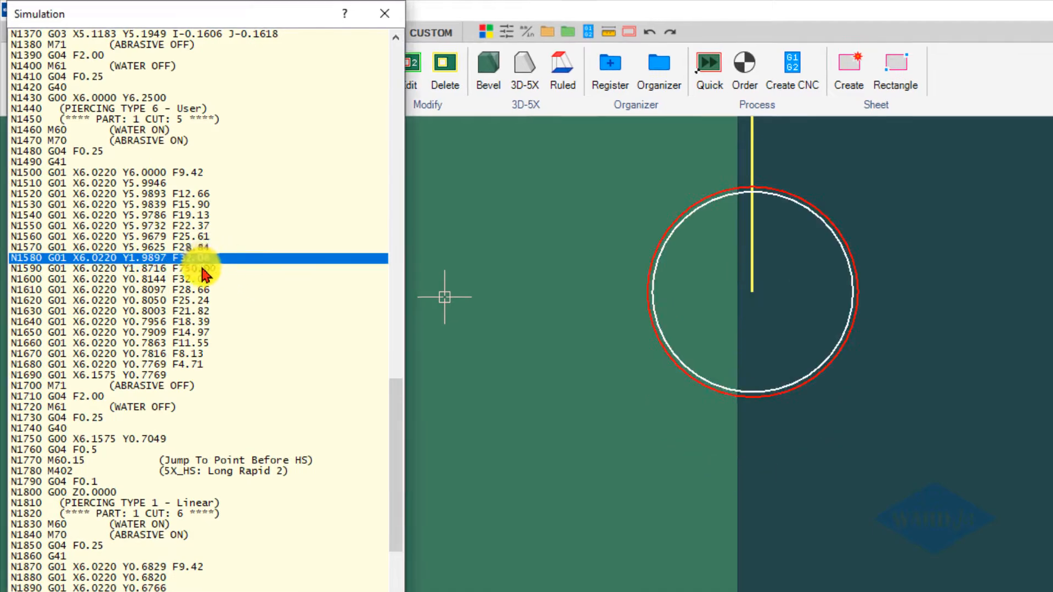
pyautogui.click(204, 272)
pyautogui.click(200, 258)
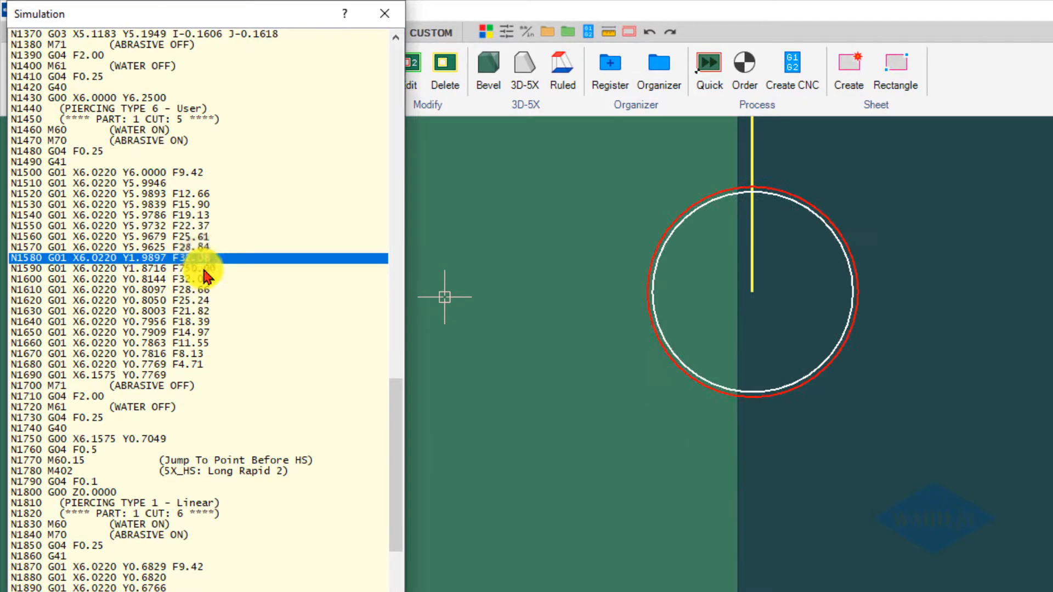
pyautogui.click(207, 270)
pyautogui.click(202, 257)
pyautogui.click(207, 273)
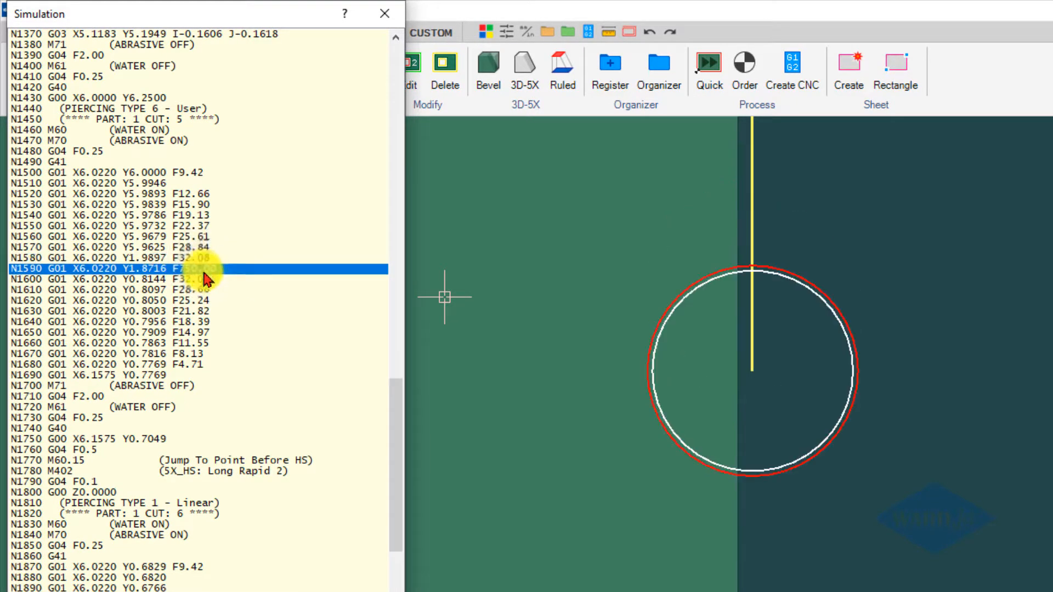
# Compare the simulated head positions at code lines N1590 and N1600, and close the simulation
pyautogui.click(204, 280)
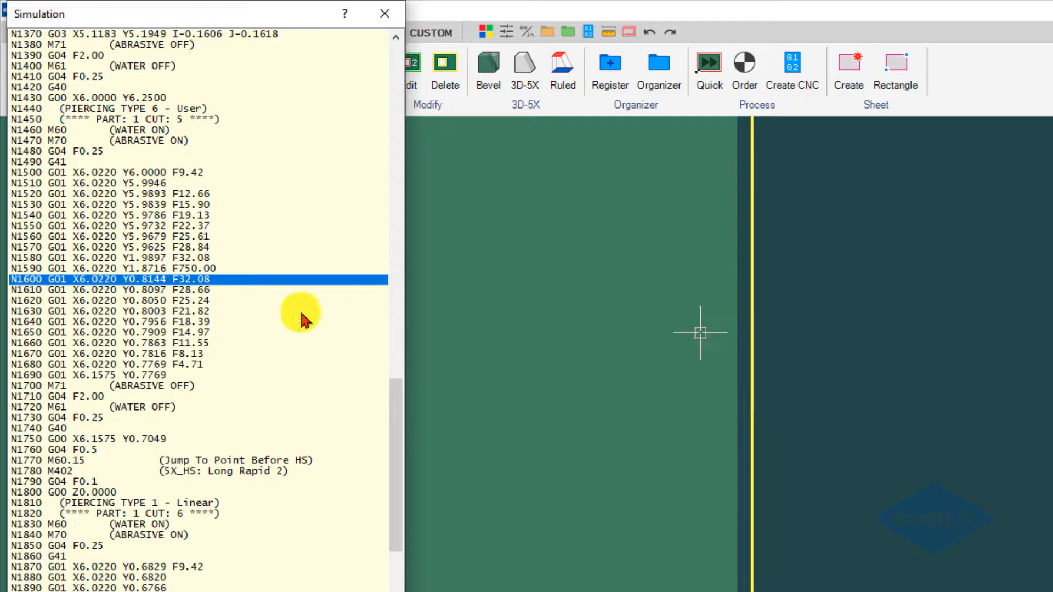
pyautogui.click(195, 269)
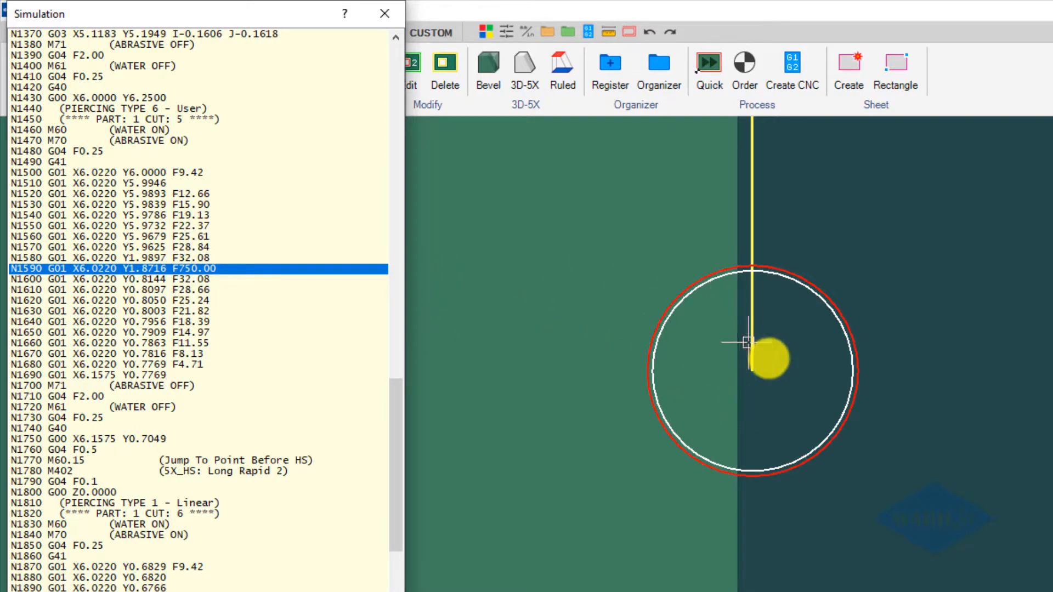
pyautogui.click(198, 280)
pyautogui.click(196, 269)
pyautogui.click(195, 280)
pyautogui.click(195, 269)
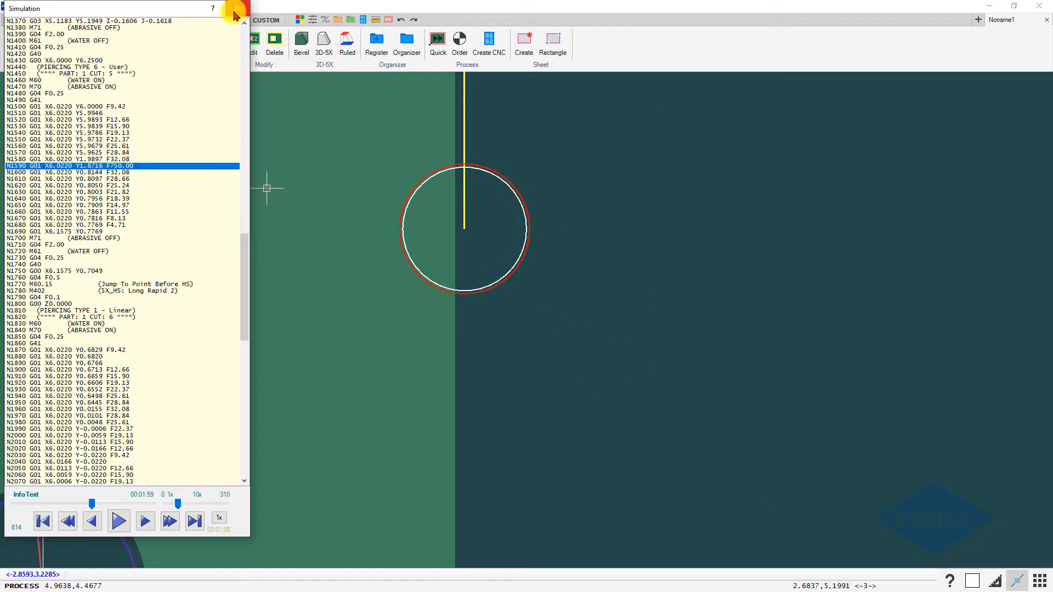
pyautogui.click(234, 13)
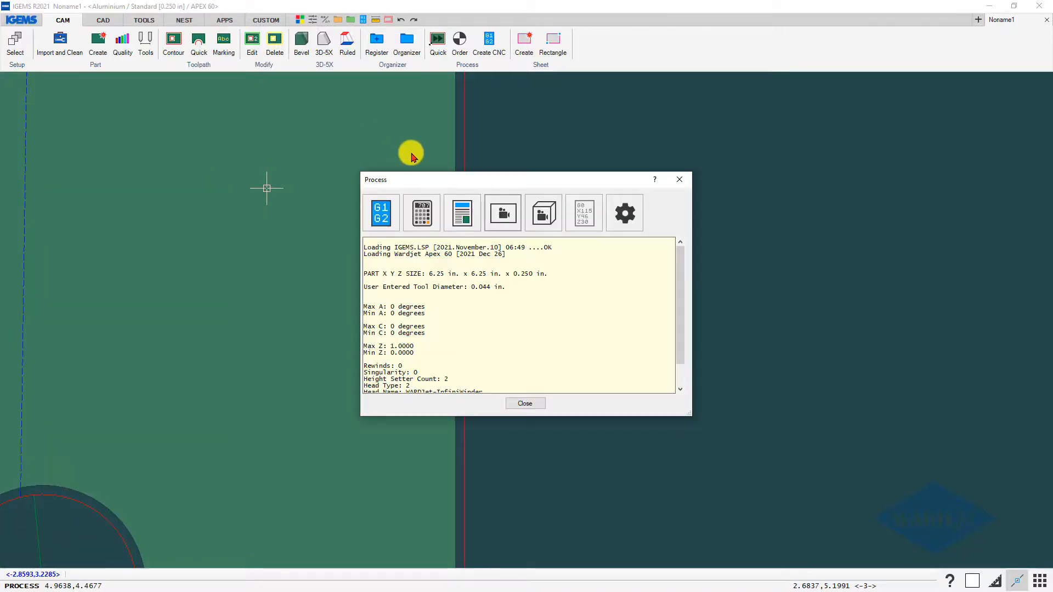